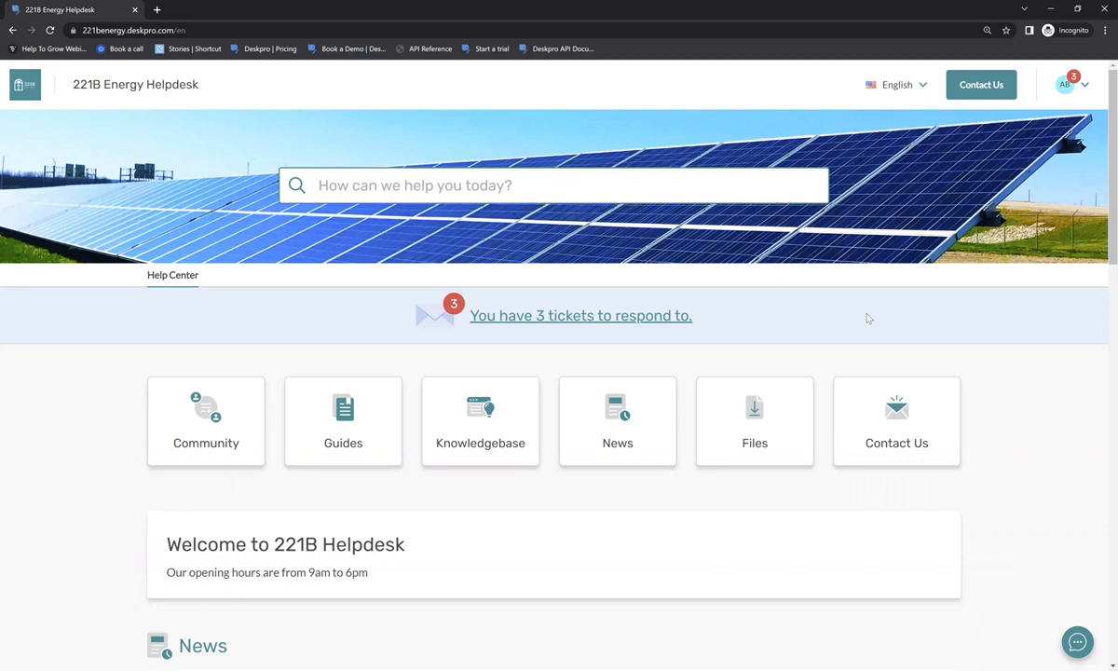
- Search the help center for 'help', view the Guides results, then close the dropdown
scroll(882, 304, "down", 1)
scroll(878, 302, "up", 1)
left_click(428, 187)
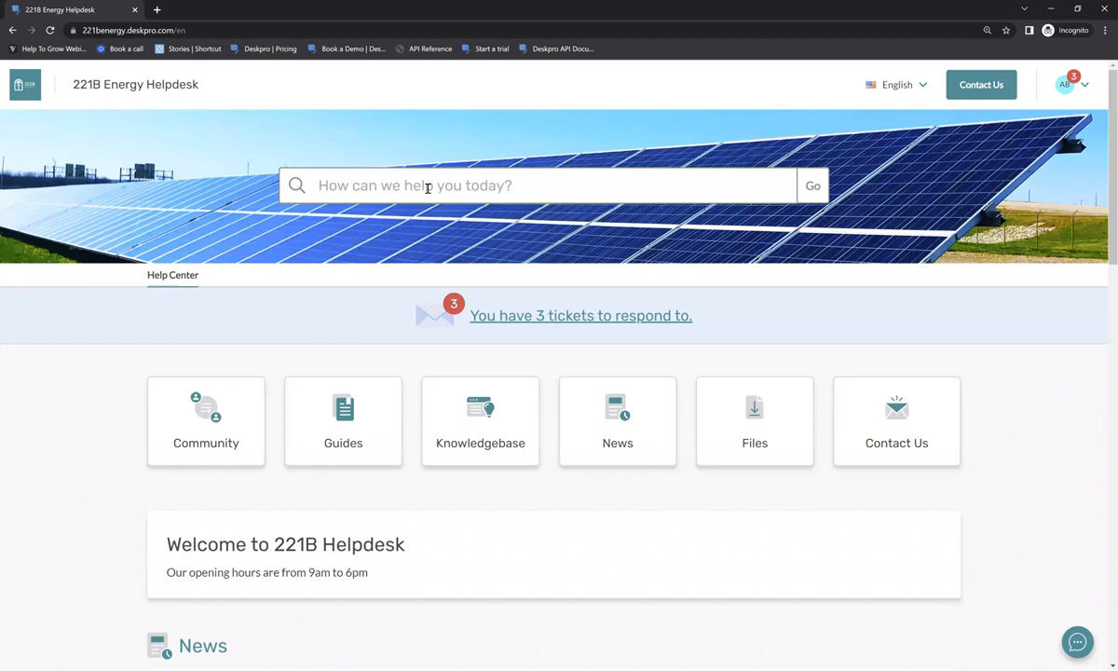
type("help")
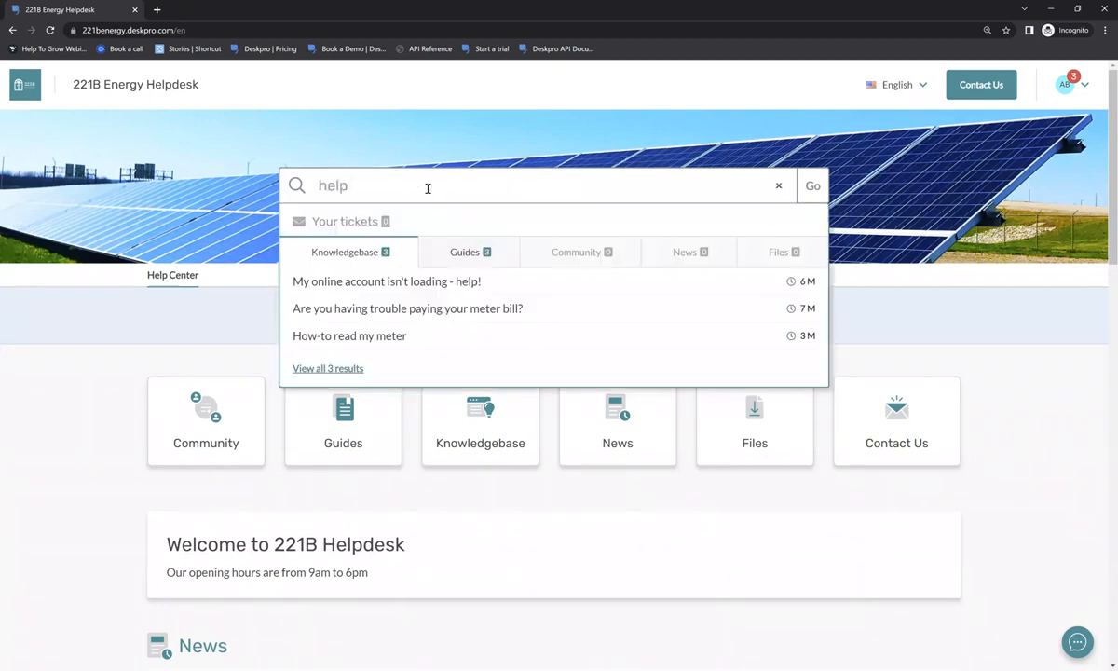
left_click(489, 257)
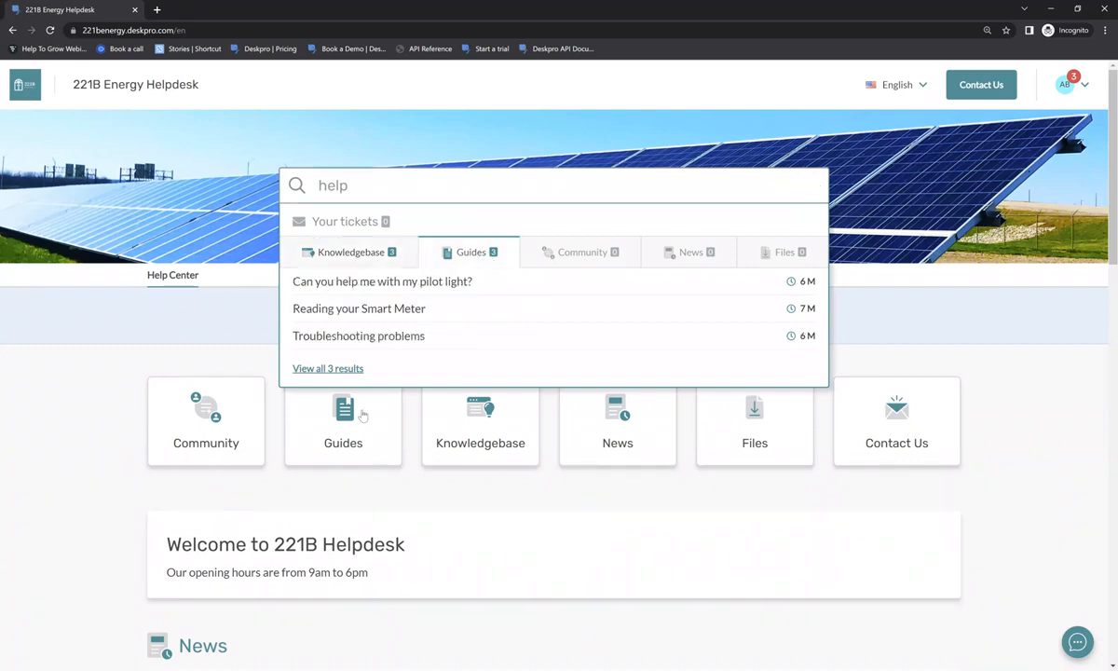
left_click(126, 380)
left_click(200, 414)
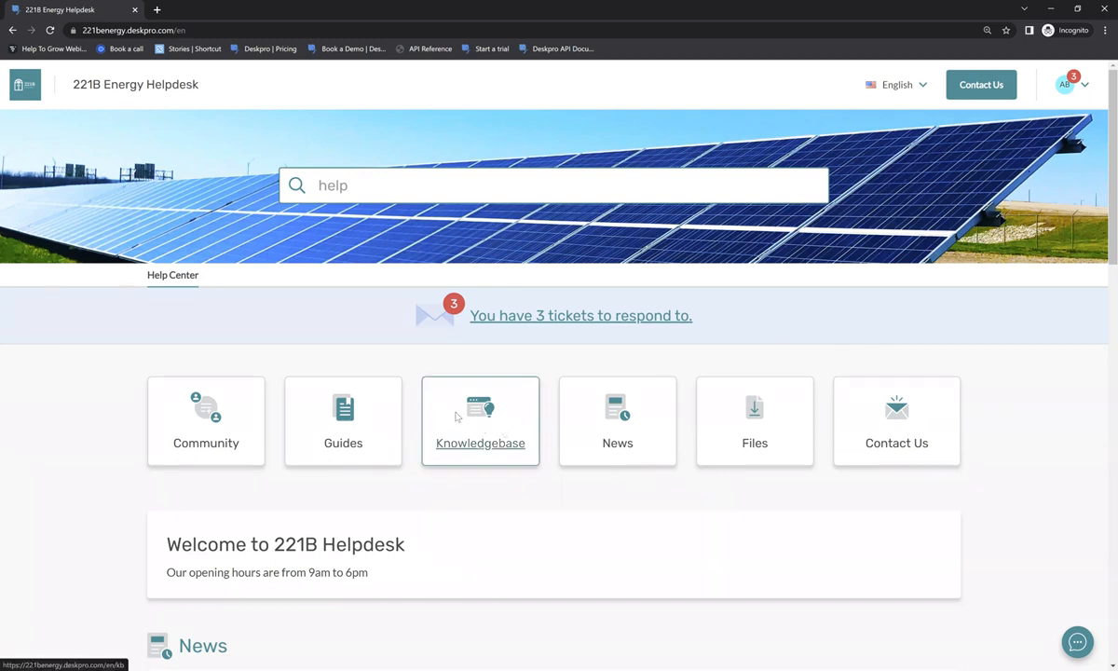
- Browse the Knowledgebase categories and open the 'How-to submit a Gas or Electricity meter' article
left_click(456, 417)
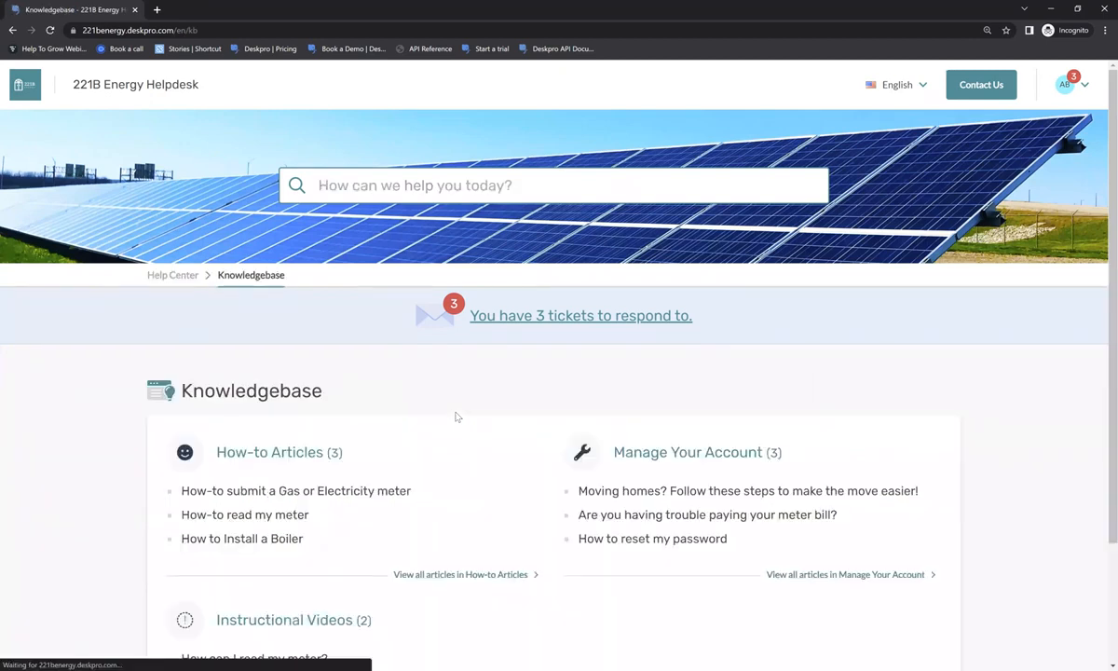
scroll(456, 417, "down", 2)
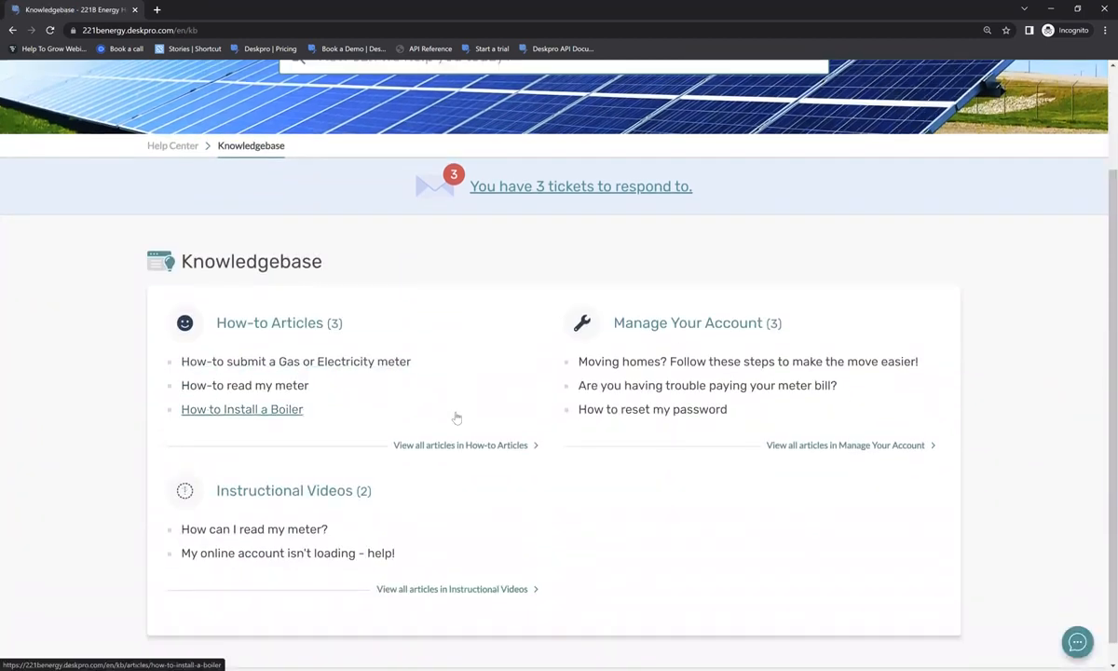
scroll(456, 418, "down", 1)
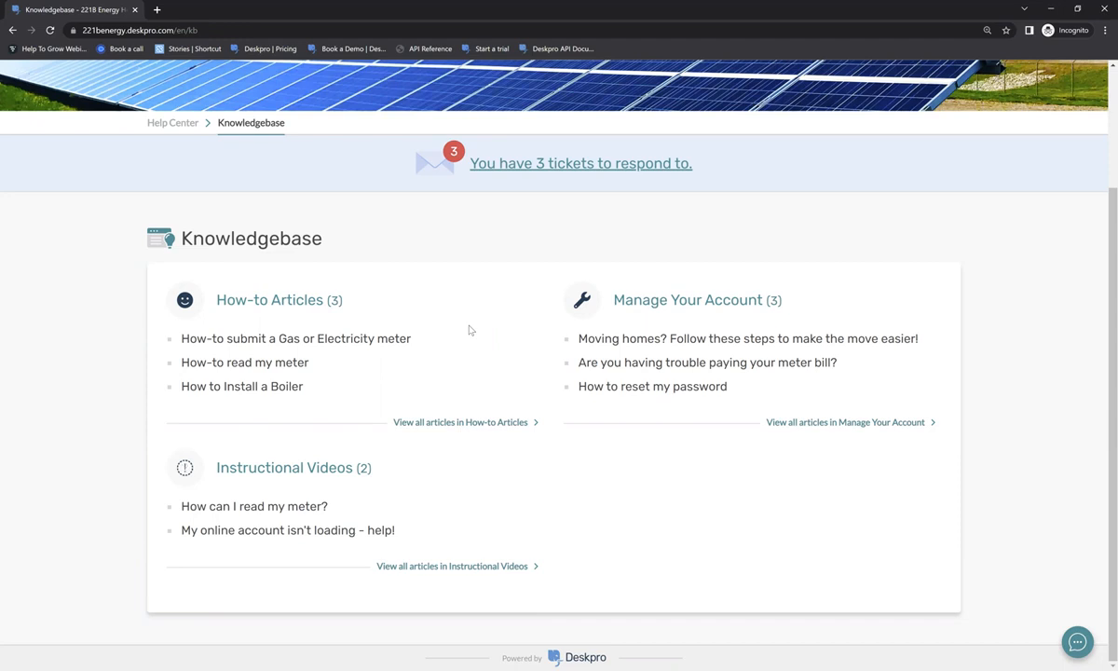
left_click(400, 341)
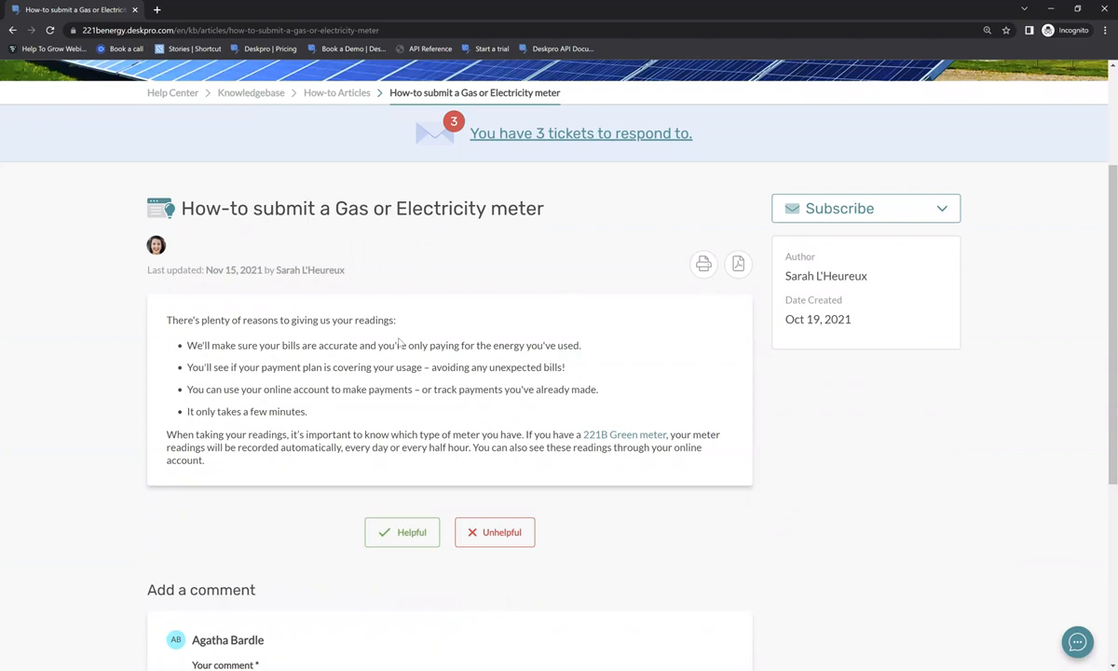
- Scroll through the meter-submission article, then go back to the Help Center home page
scroll(399, 341, "down", 1)
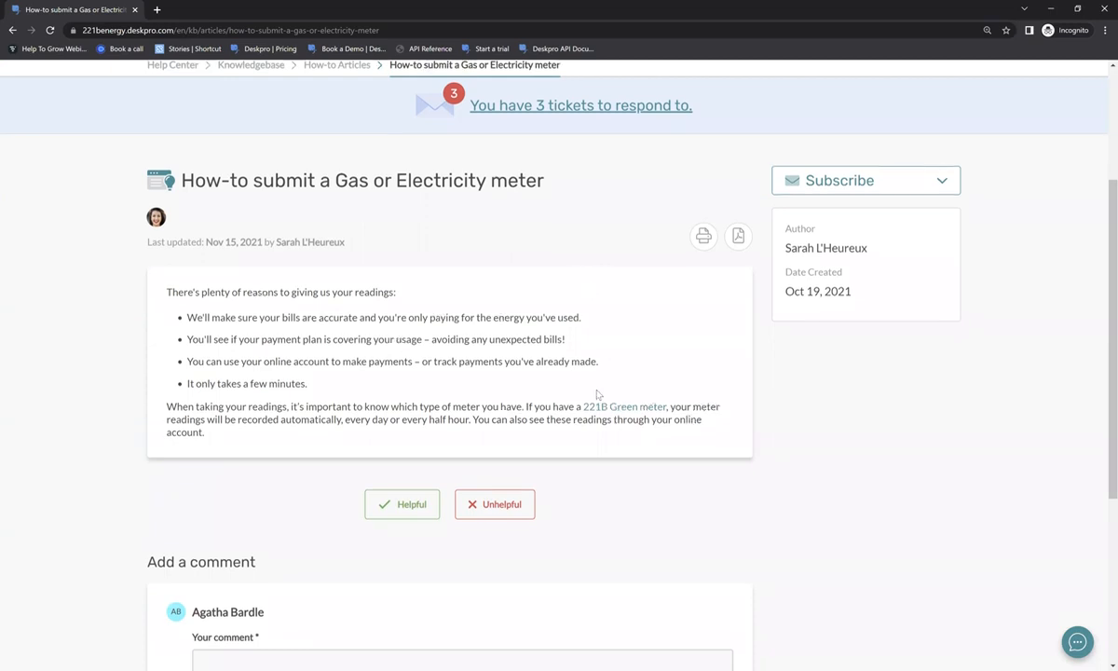
scroll(692, 197, "down", 2)
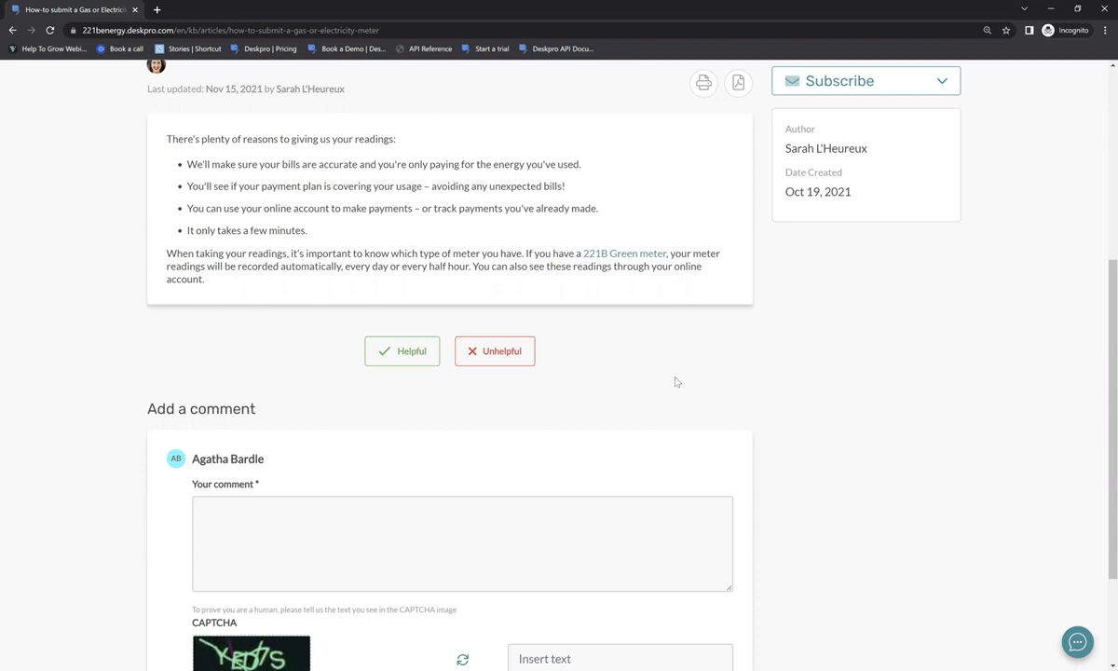
scroll(677, 382, "up", 3)
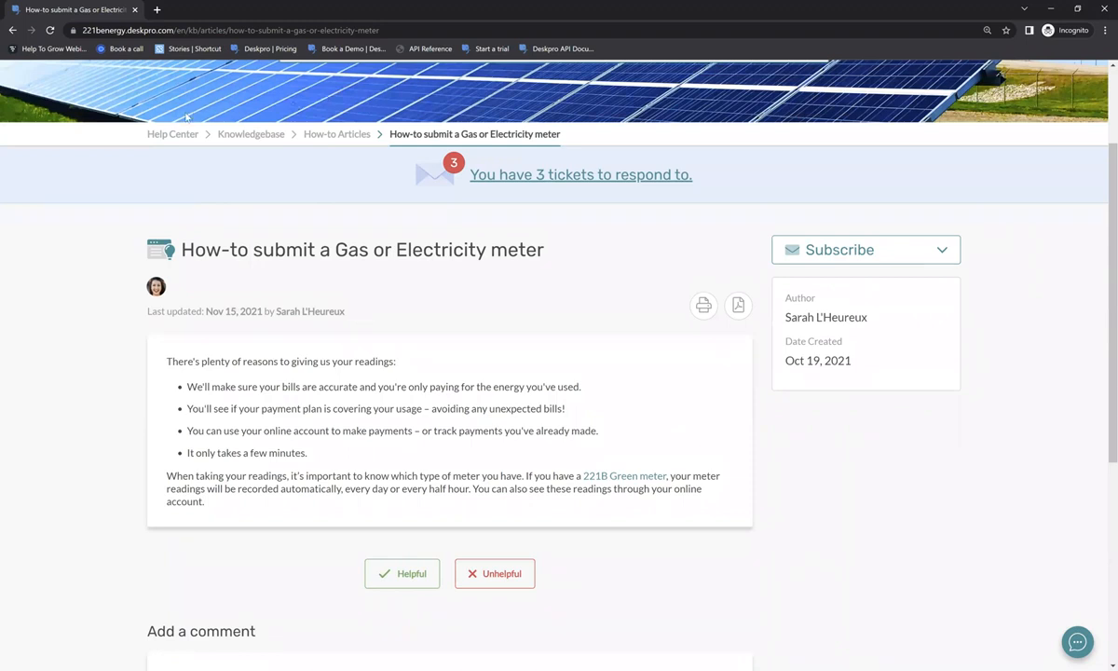
left_click(175, 133)
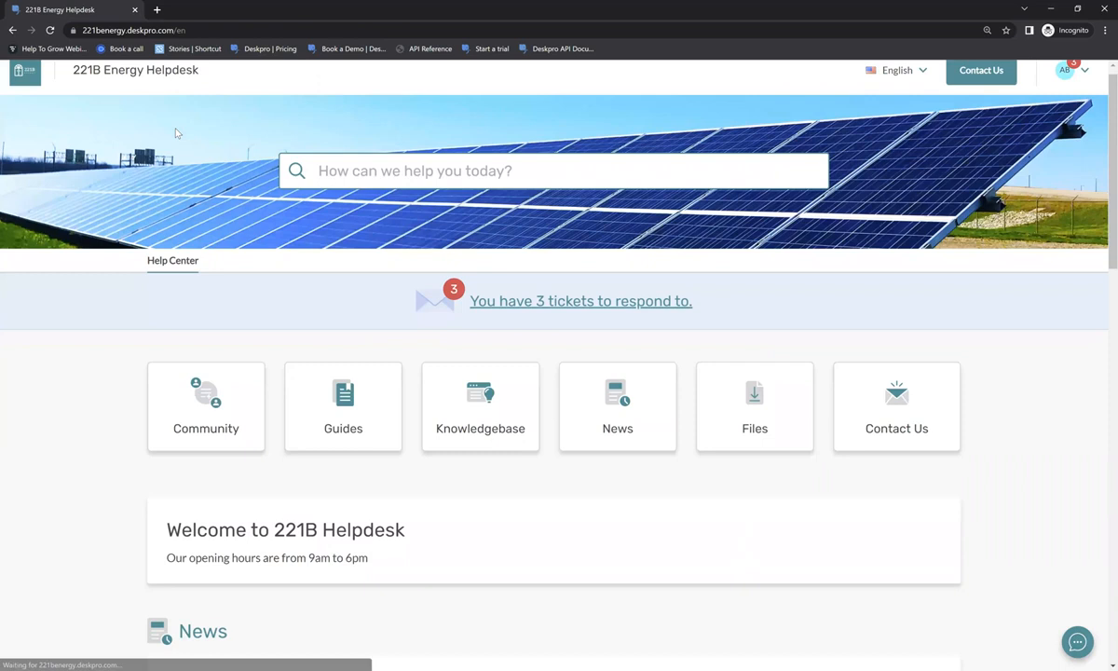
scroll(246, 195, "down", 2)
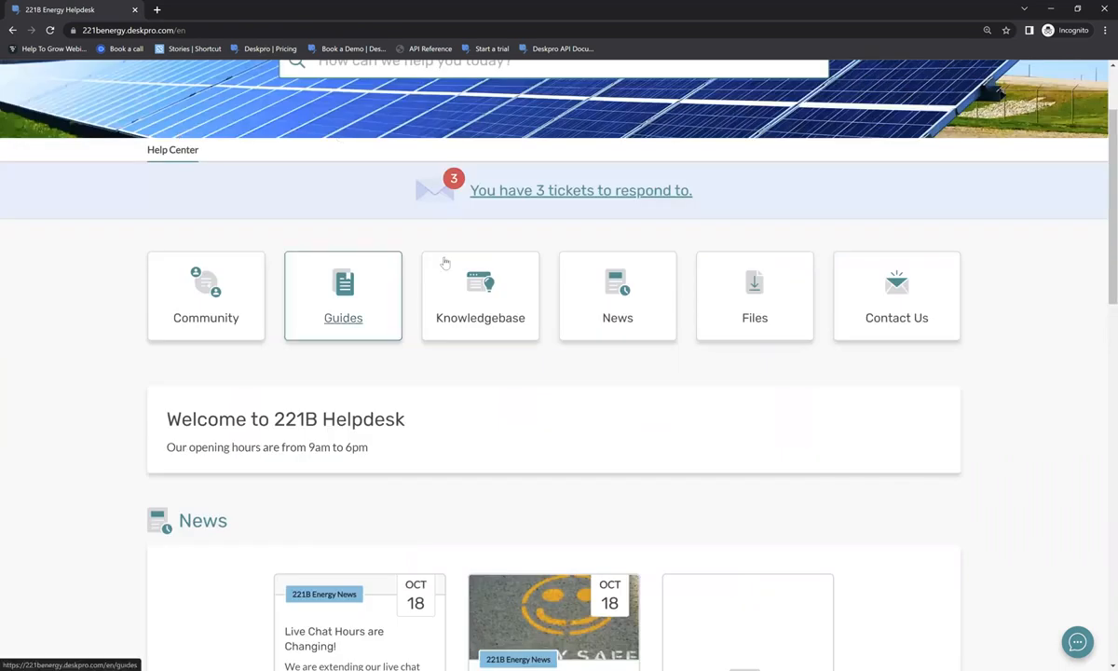
left_click(377, 291)
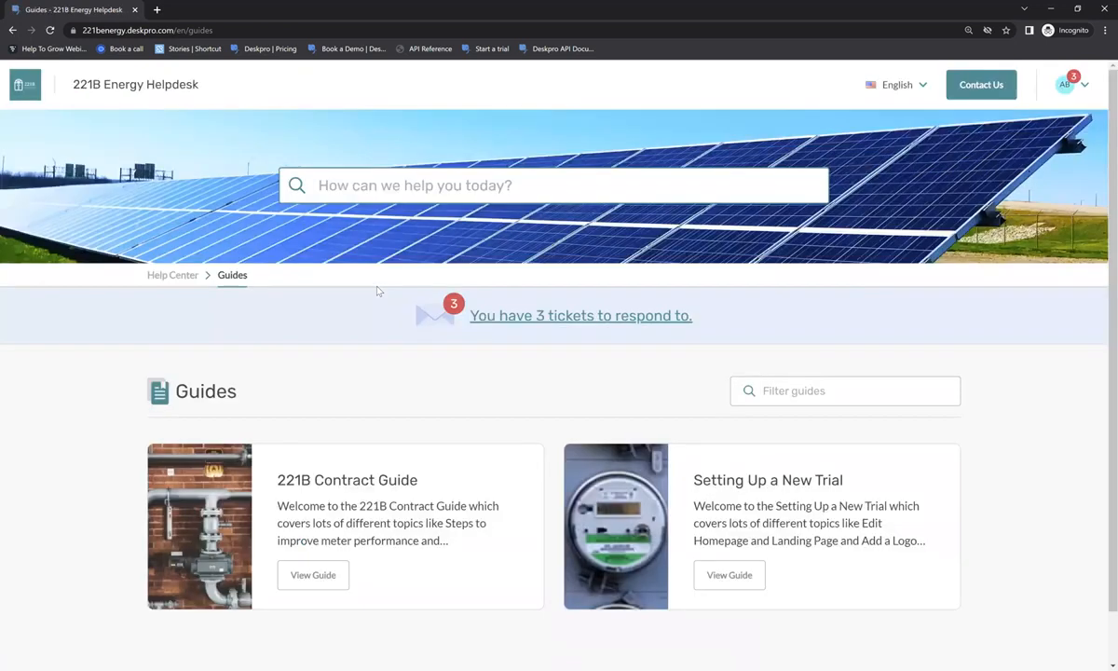
scroll(377, 291, "down", 1)
left_click(313, 519)
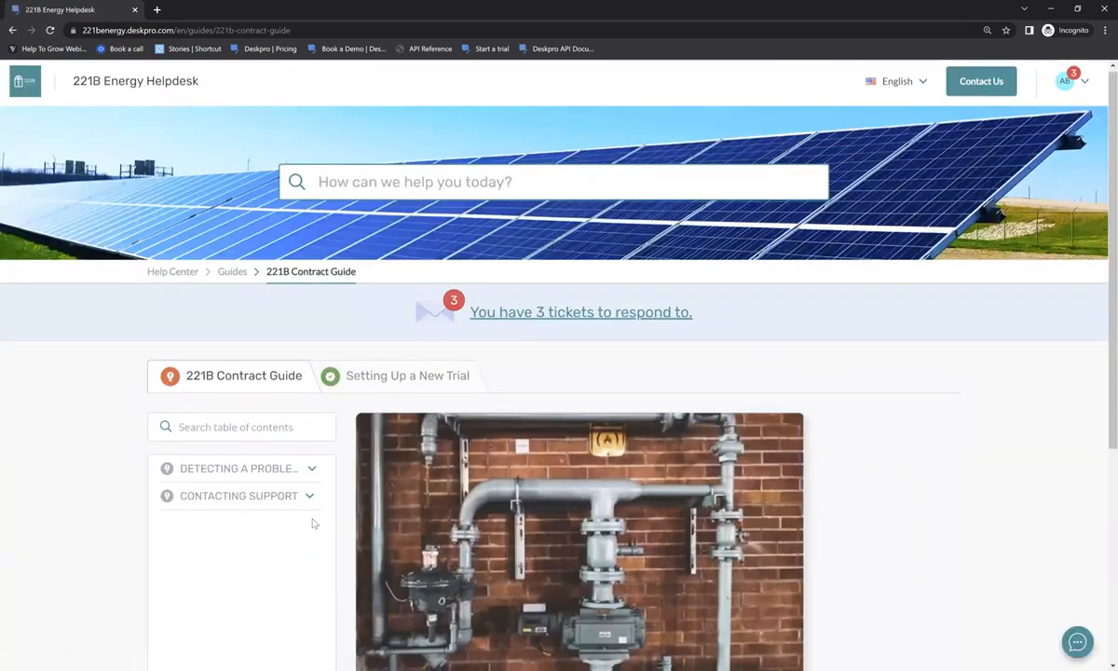
scroll(313, 524, "down", 2)
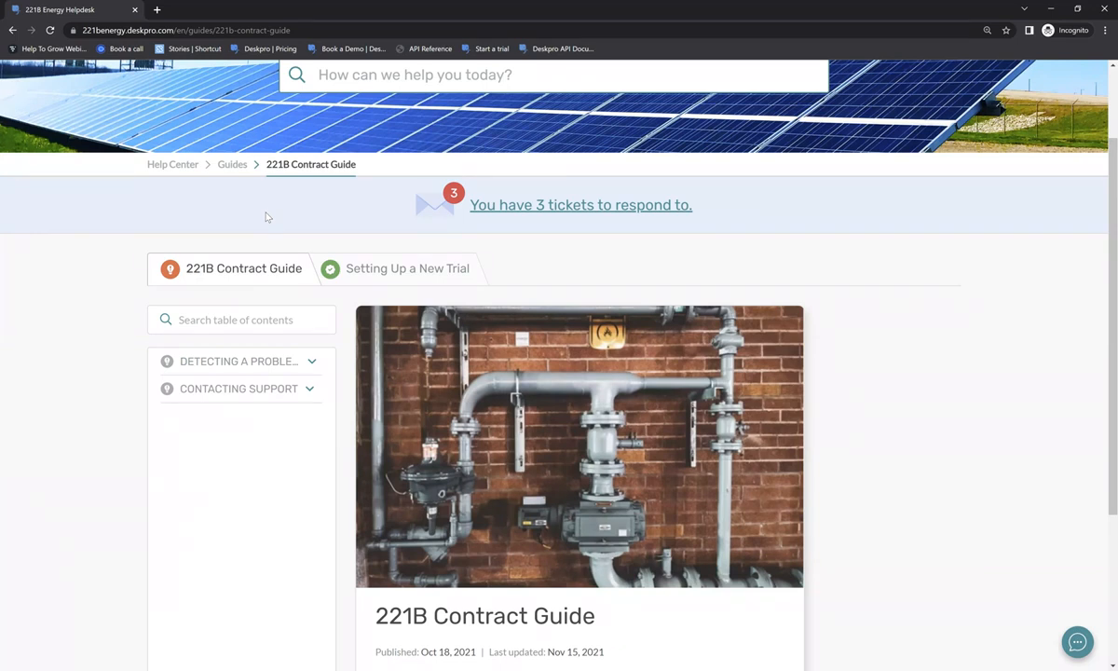
left_click(239, 361)
left_click(262, 464)
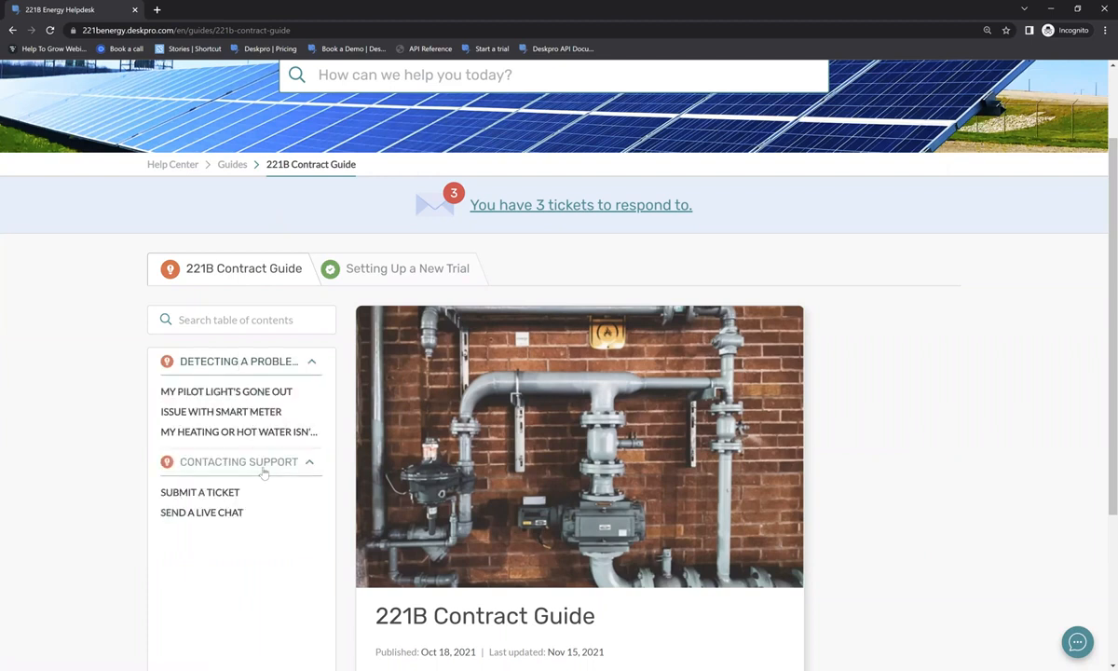
left_click(243, 392)
left_click(224, 412)
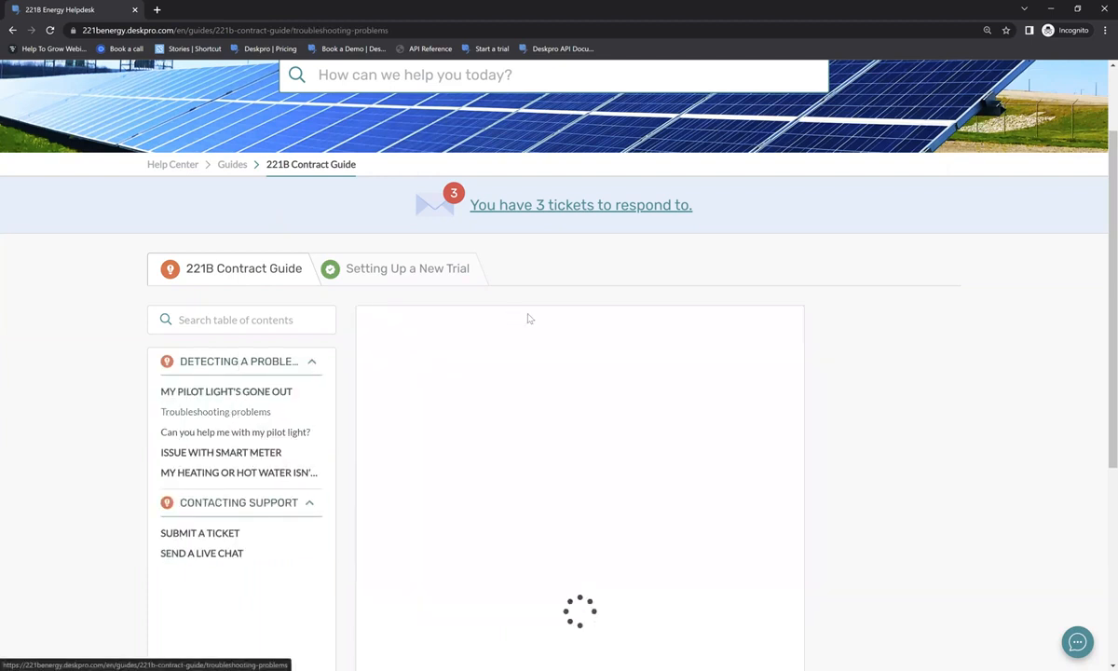
scroll(527, 318, "down", 3)
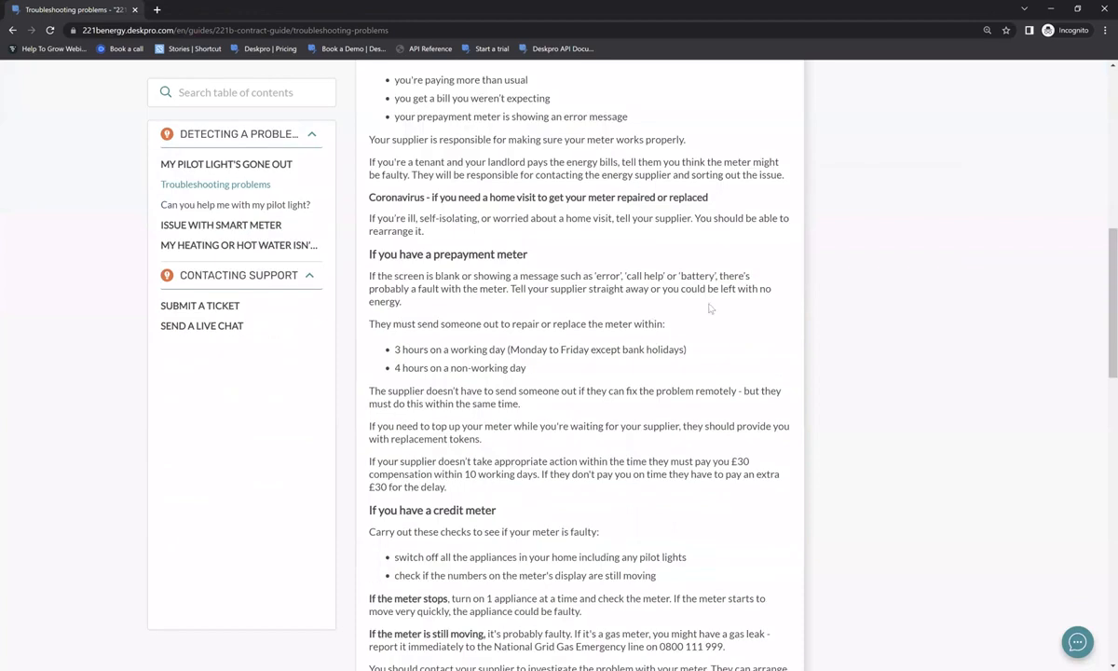
scroll(710, 309, "down", 10)
left_click(732, 274)
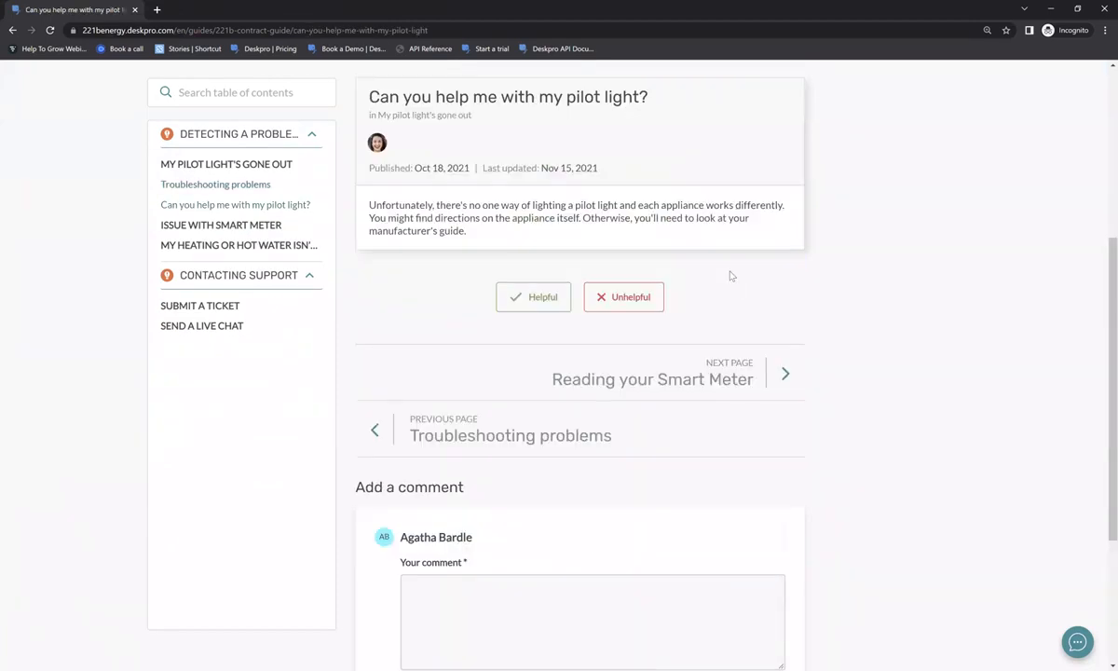
left_click(749, 373)
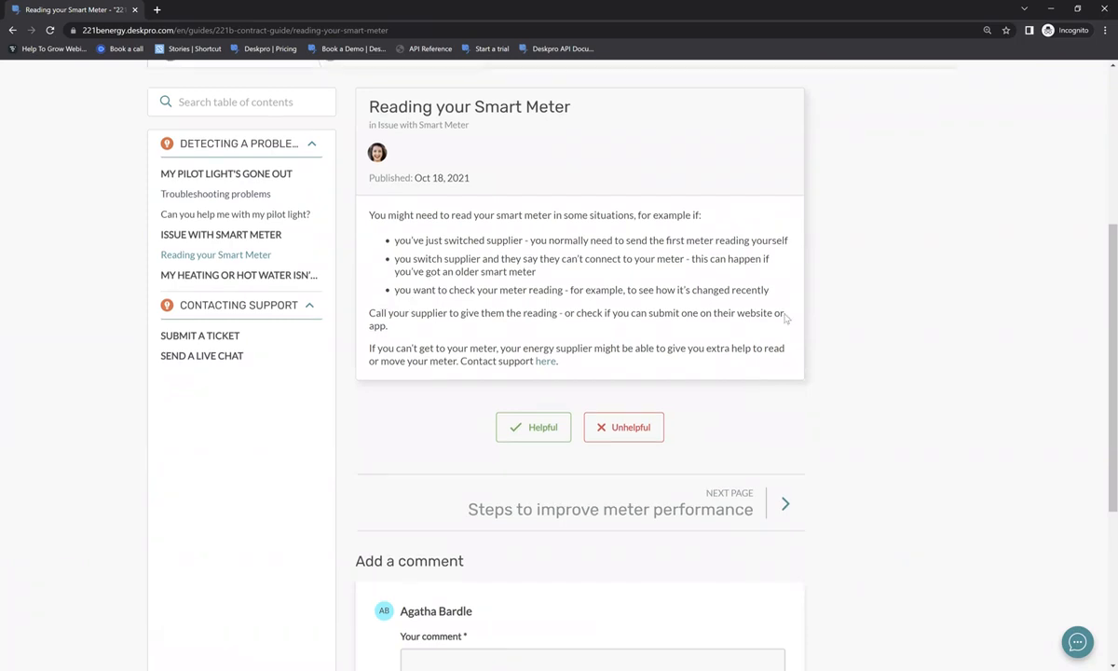
scroll(789, 319, "up", 1)
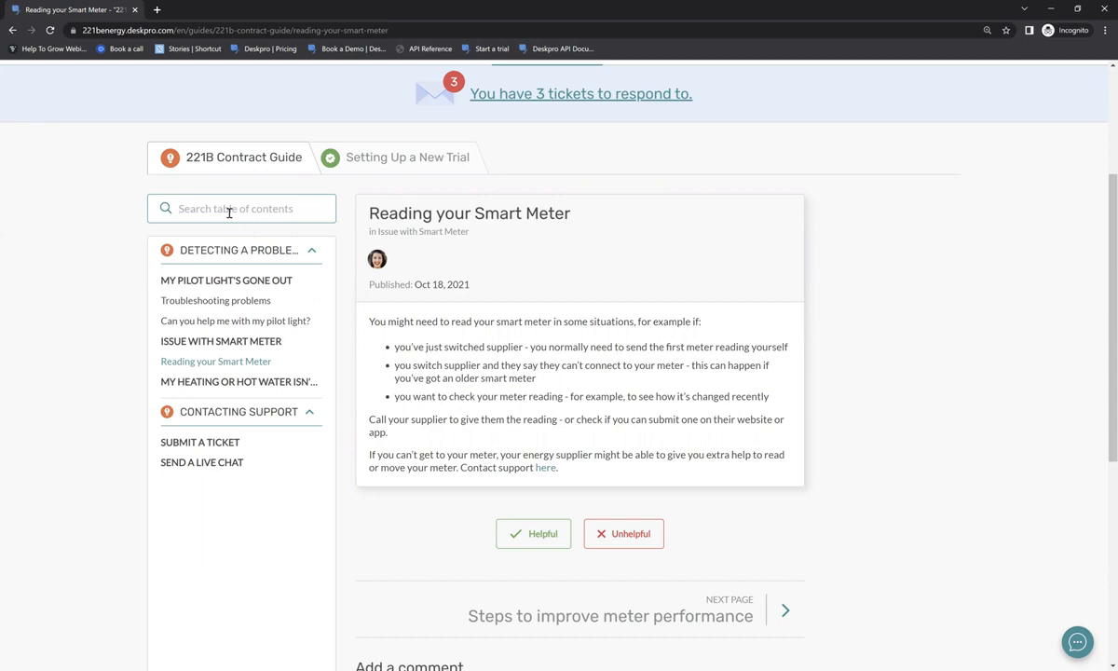
type("pro")
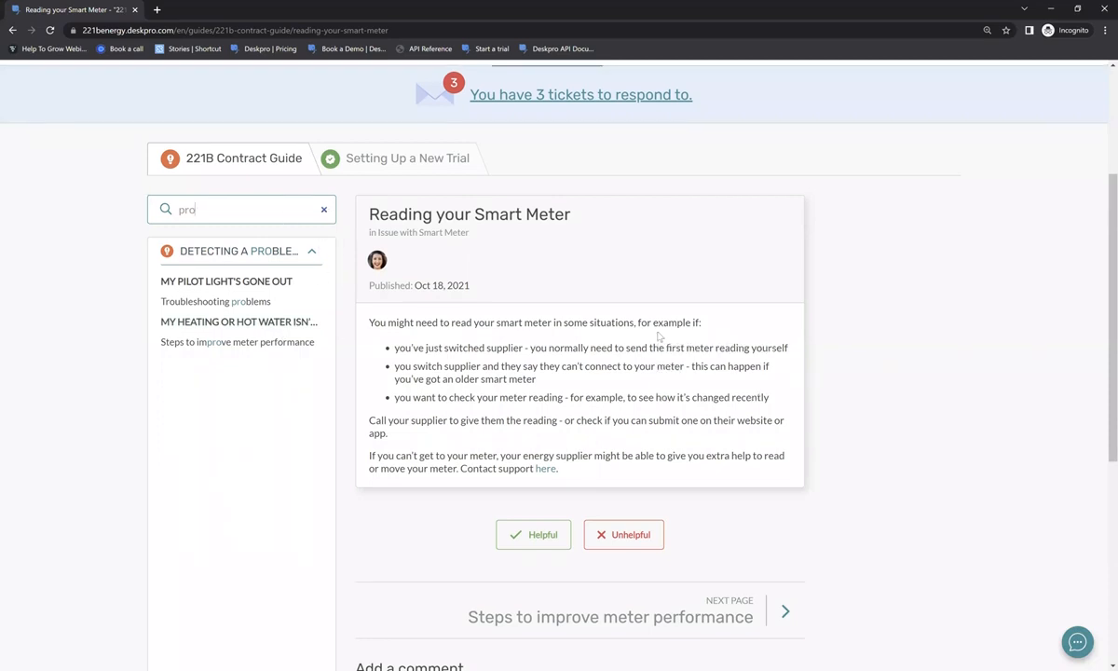
scroll(348, 289, "up", 3)
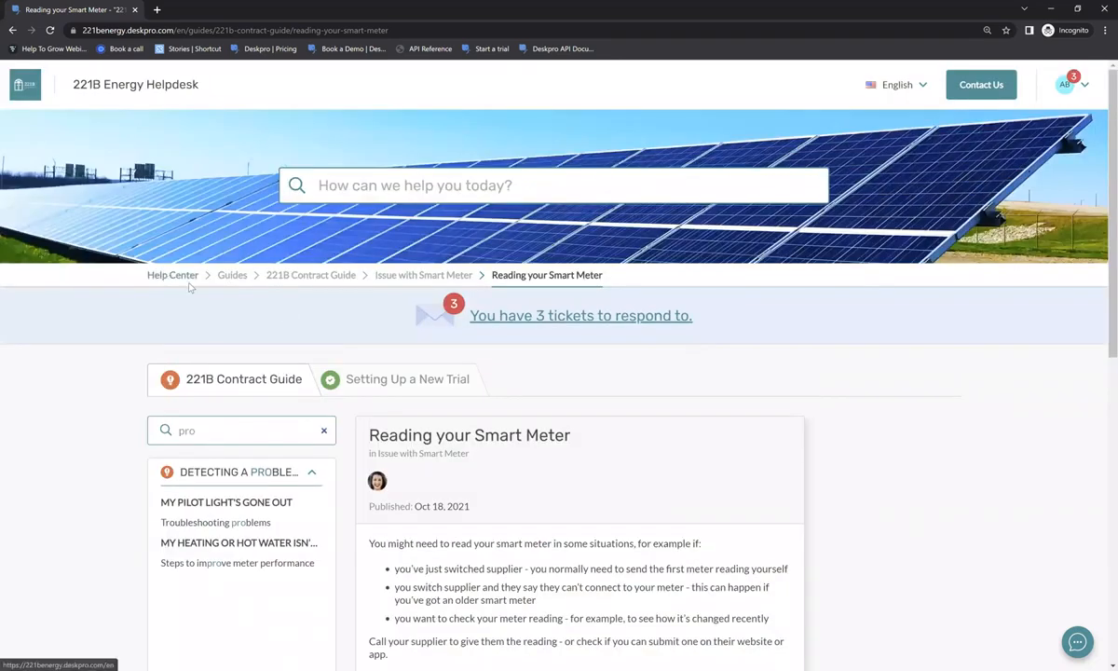
left_click(175, 272)
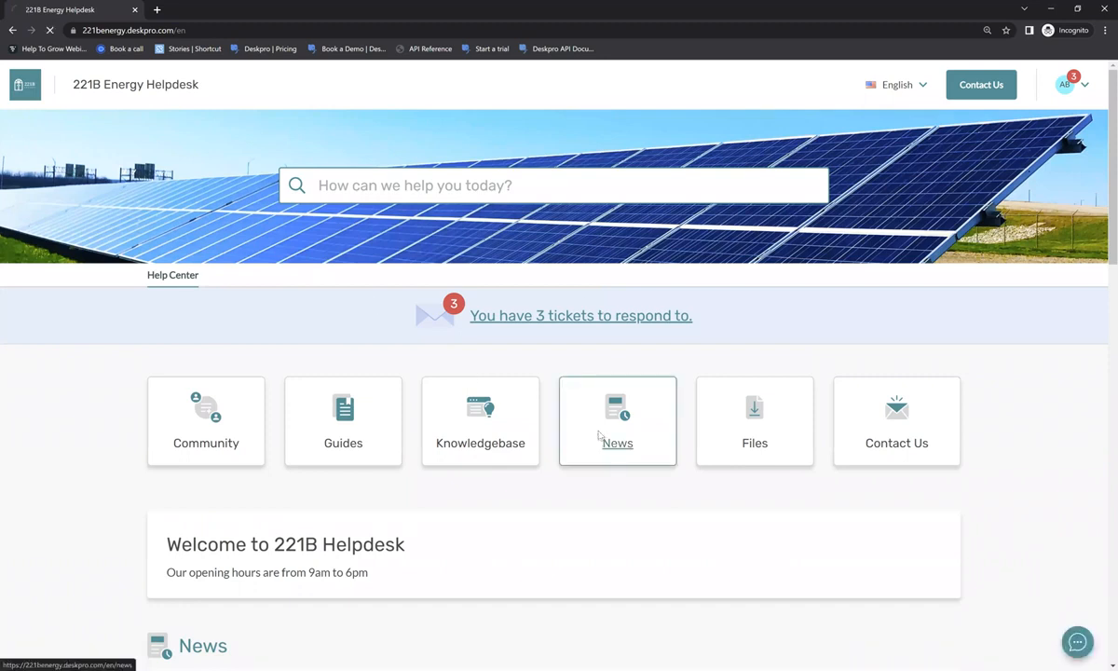
left_click(615, 436)
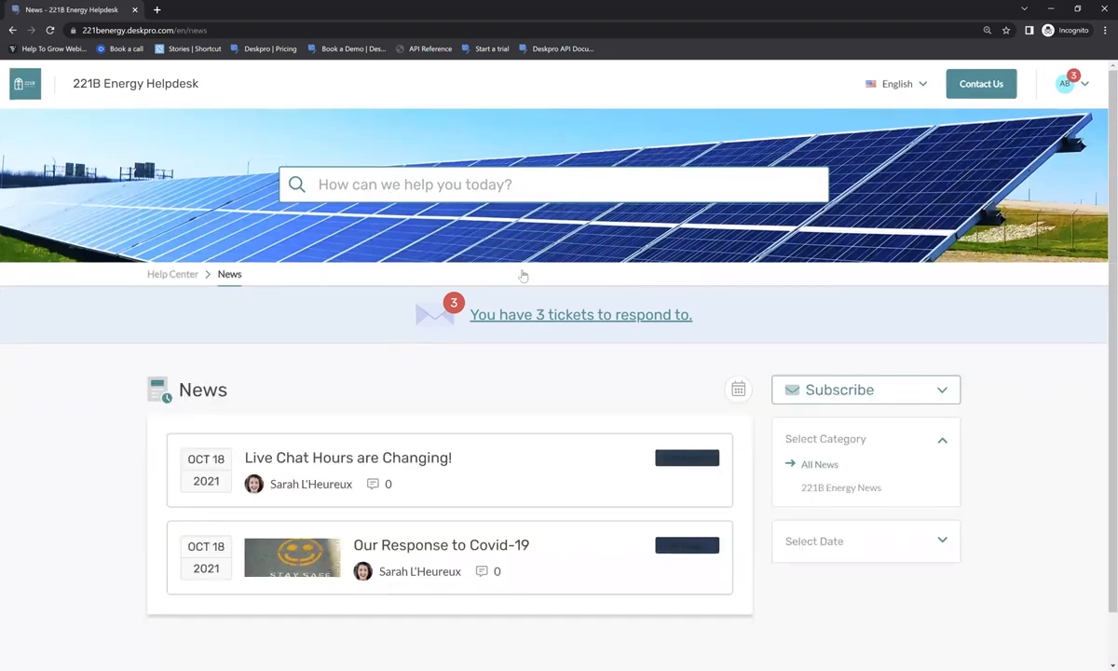
scroll(685, 430, "down", 1)
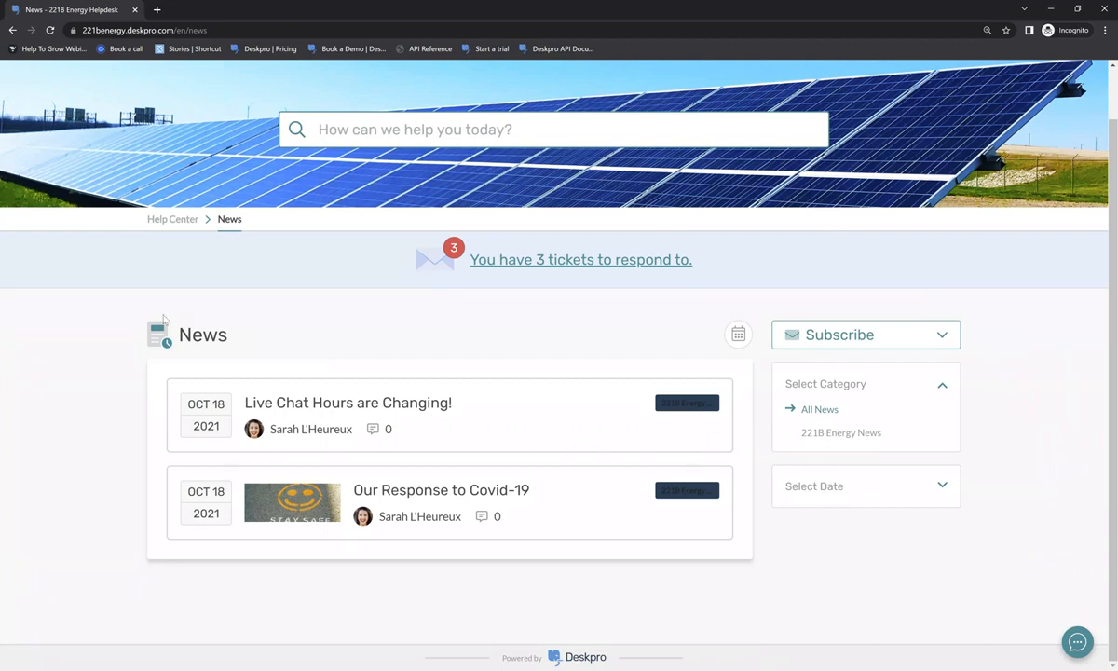
left_click(164, 222)
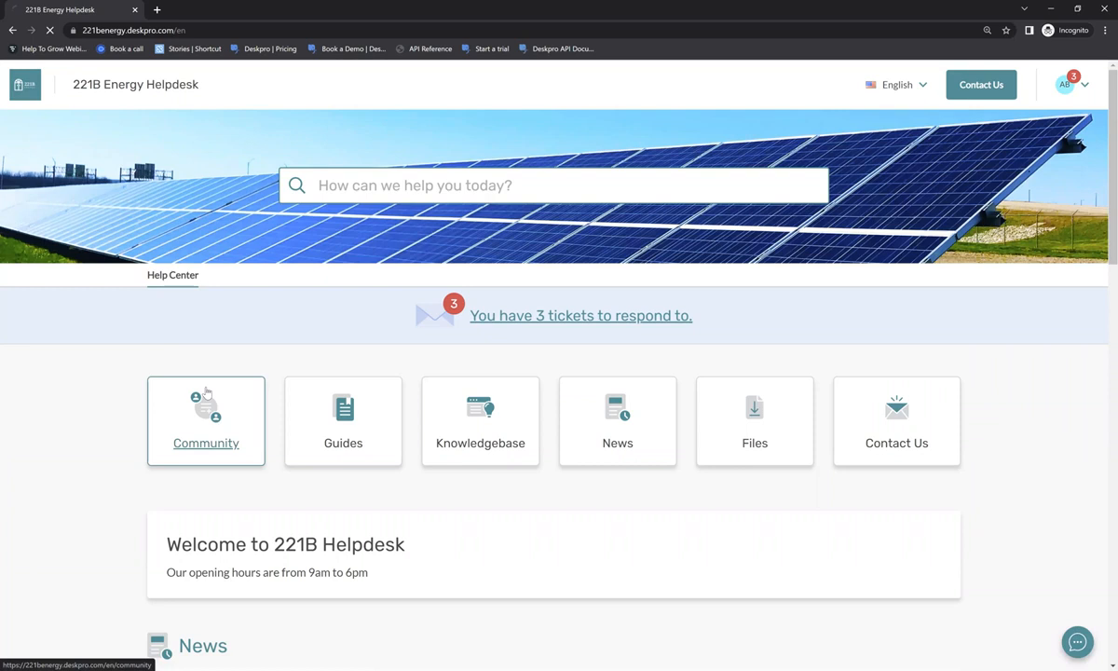
- Open the Community forums and the delivery-date suggestion discussion
left_click(206, 391)
scroll(205, 391, "down", 1)
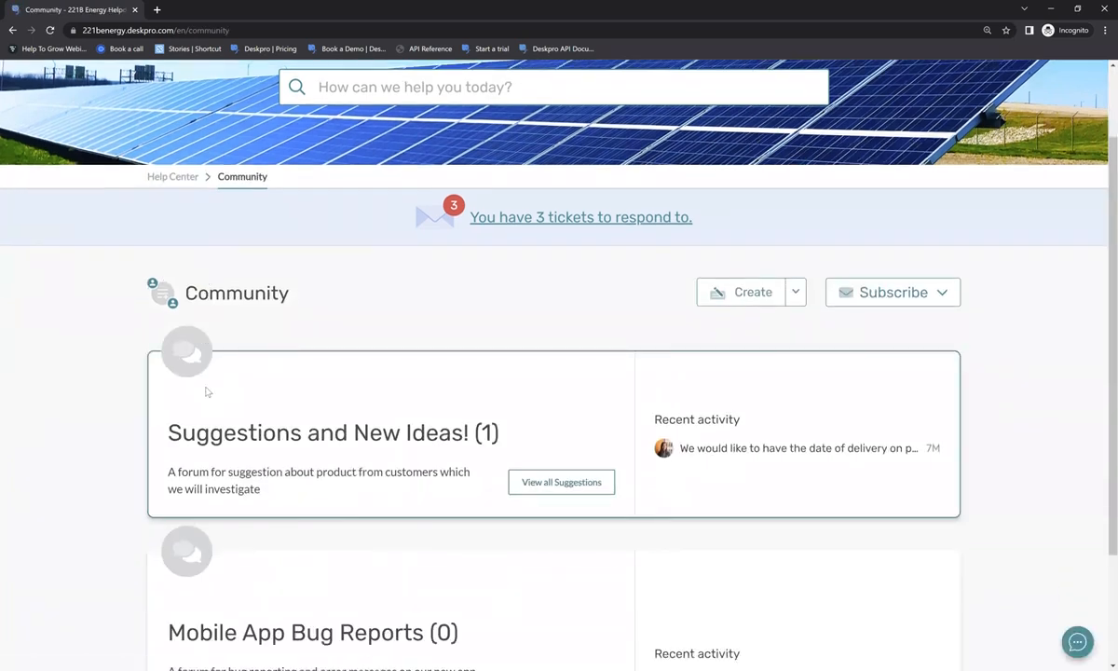
left_click(726, 450)
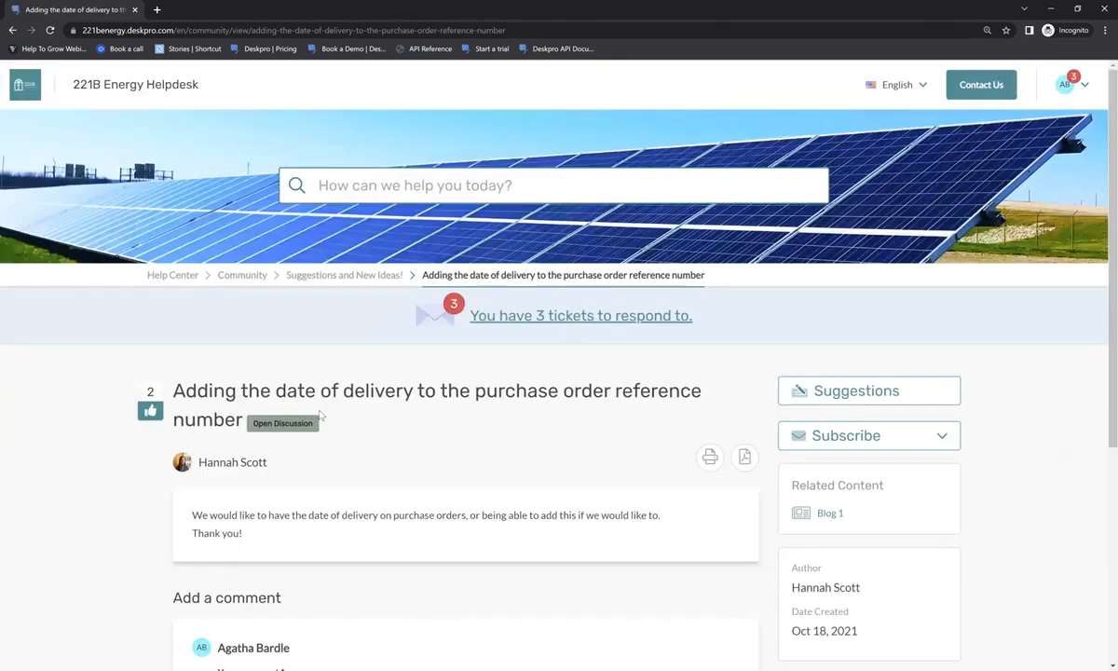
scroll(292, 500, "down", 2)
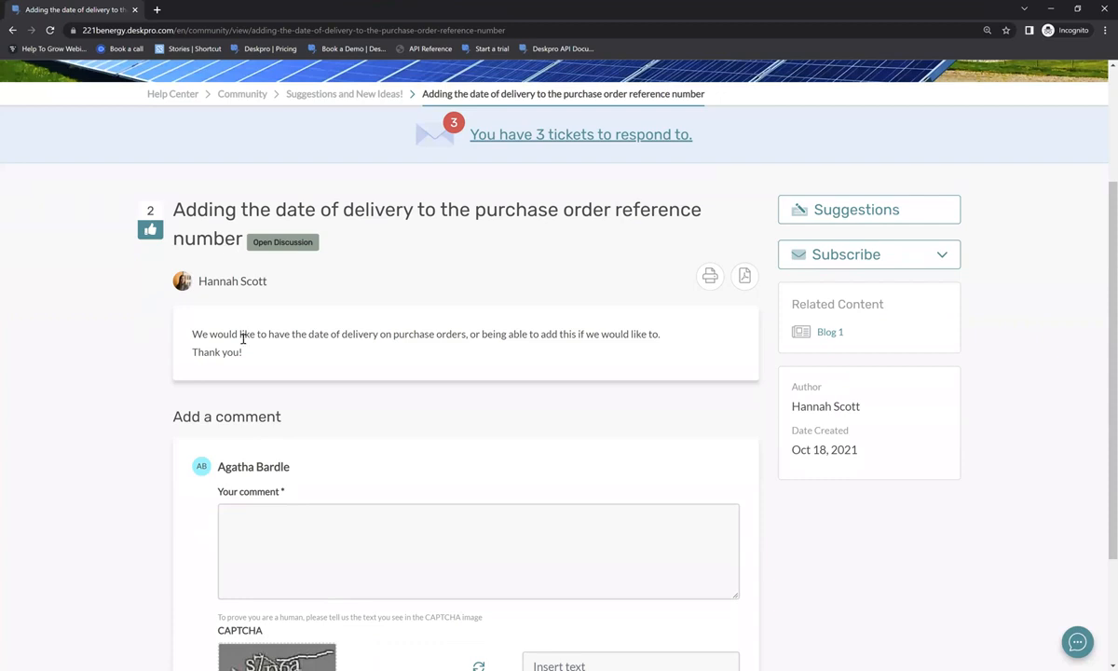
- Comment 'Yes! That would be a great addition!', answer the CAPTCHA, and post it
left_click(277, 532)
type("Yes! That would be a great addition!")
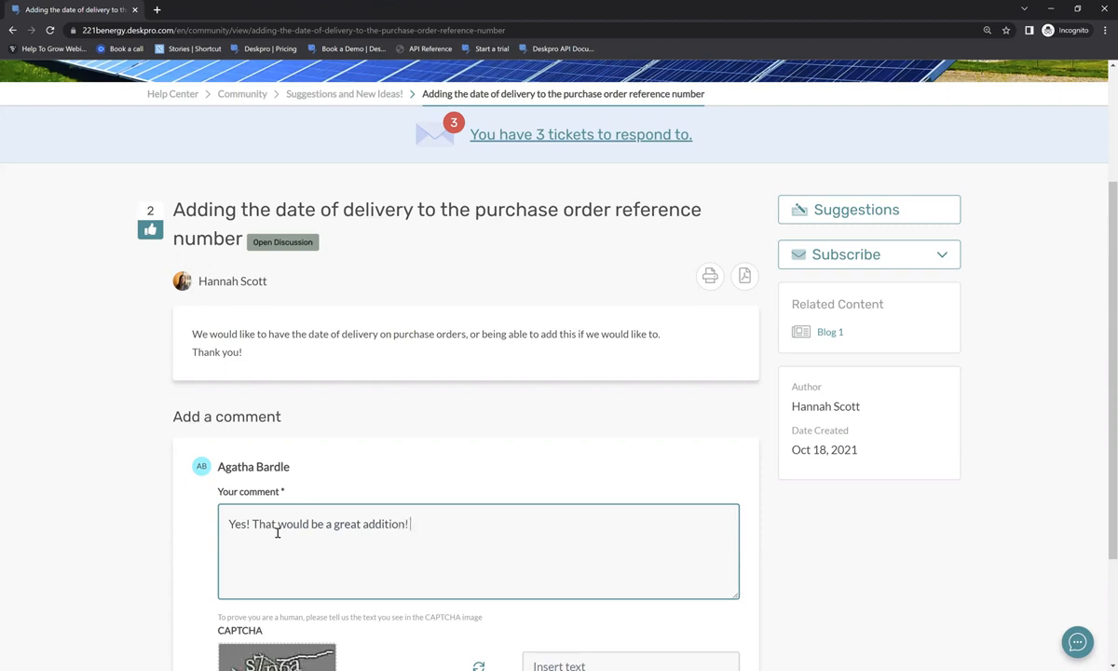
scroll(369, 544, "down", 2)
left_click(623, 613)
type("s7p6a")
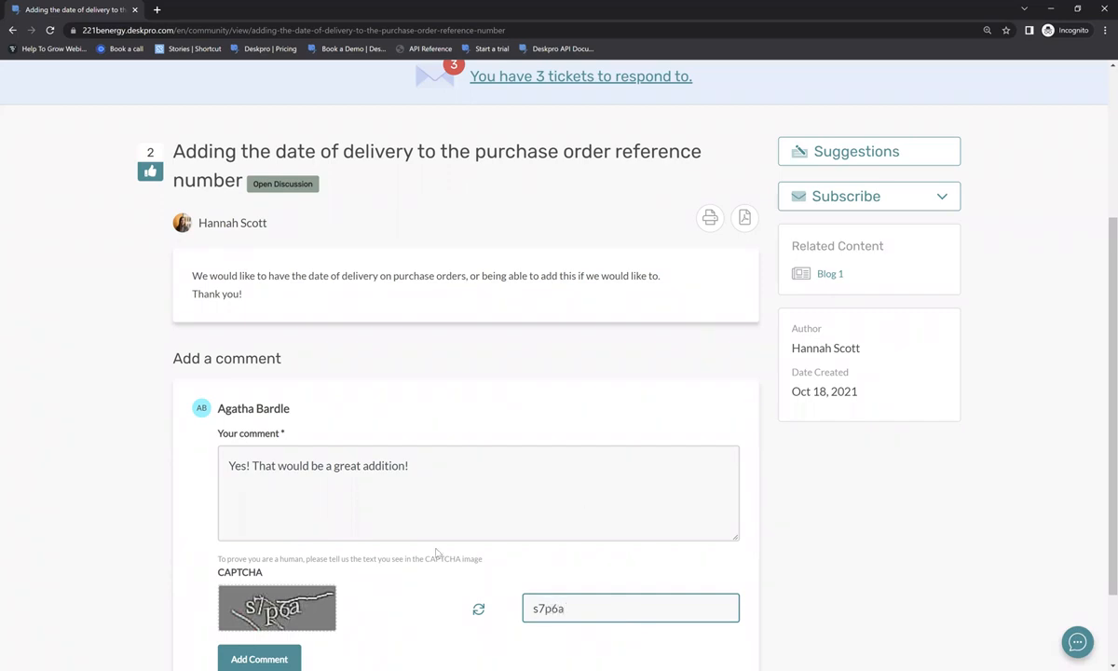
scroll(437, 553, "down", 1)
left_click(275, 600)
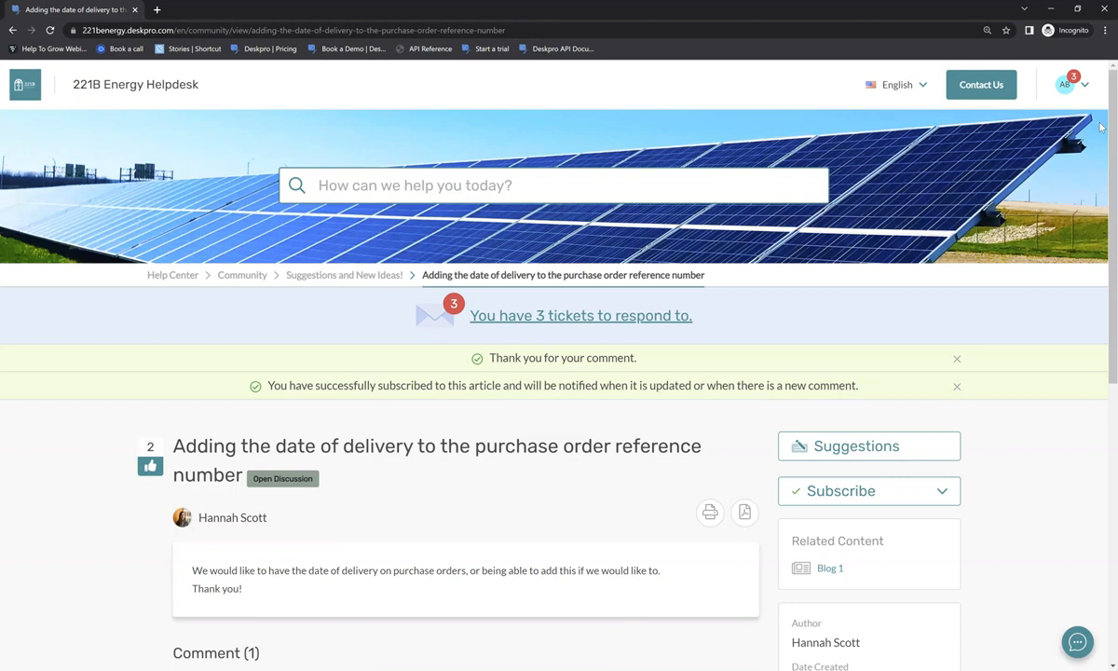
- View the Files section with its 'How to Video' download, then return to the Help Center home
left_click(177, 276)
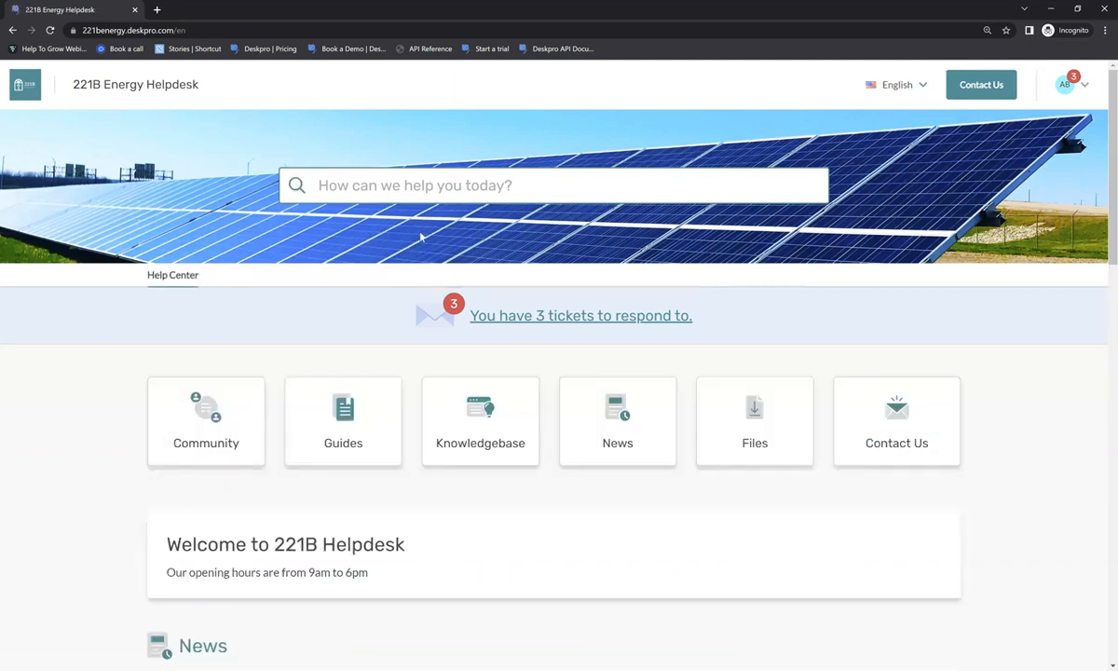
left_click(717, 404)
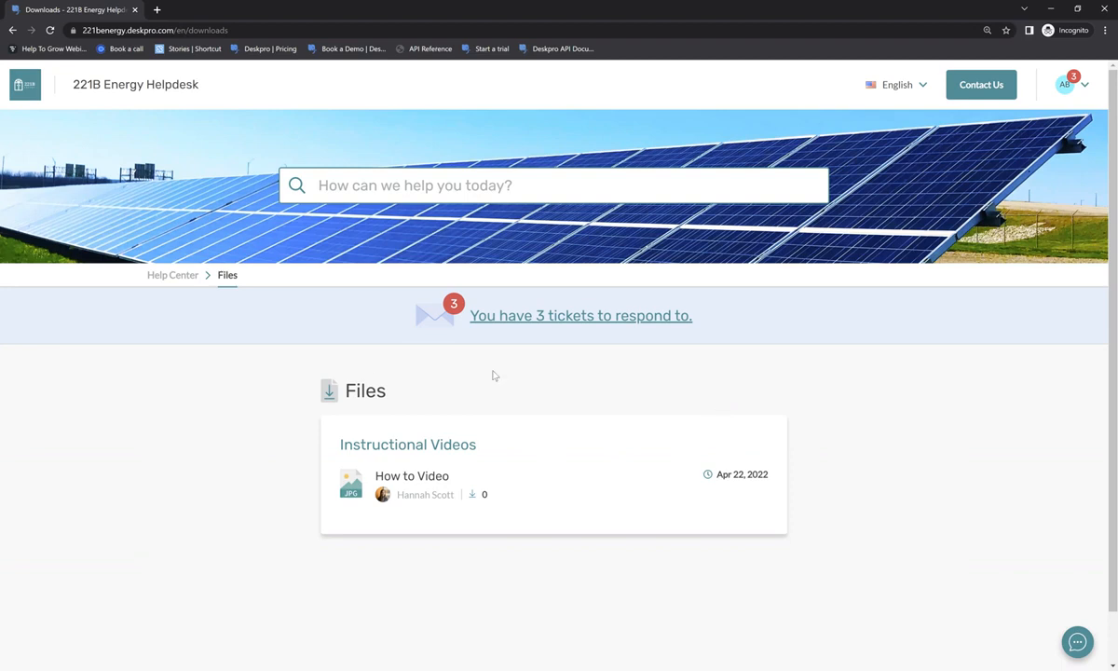
left_click(158, 272)
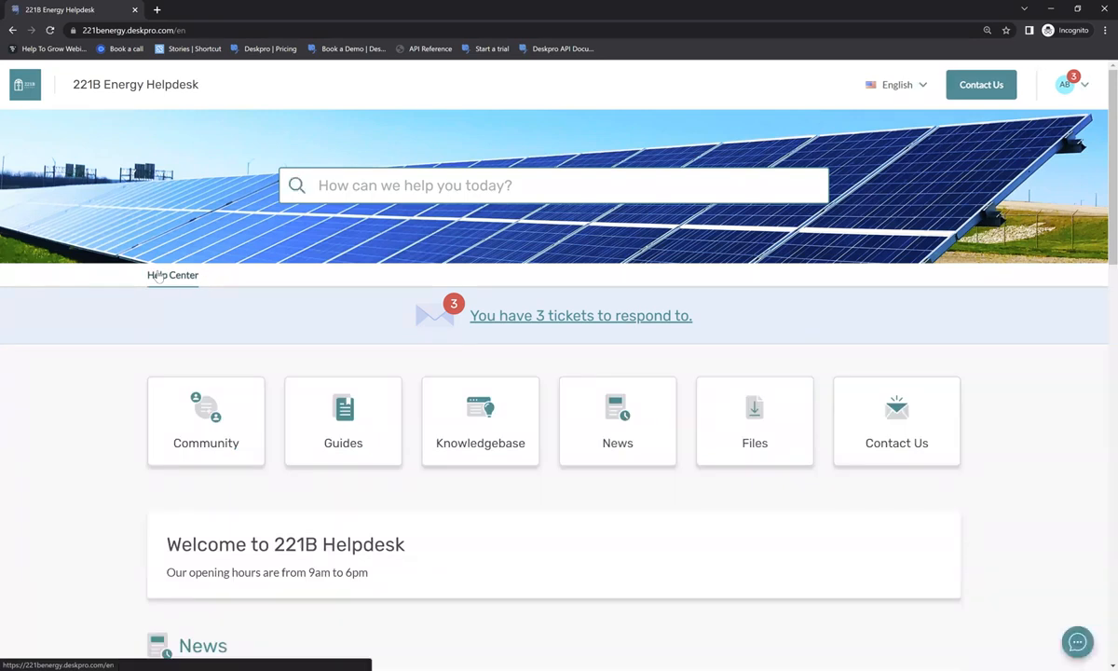
scroll(159, 275, "down", 10)
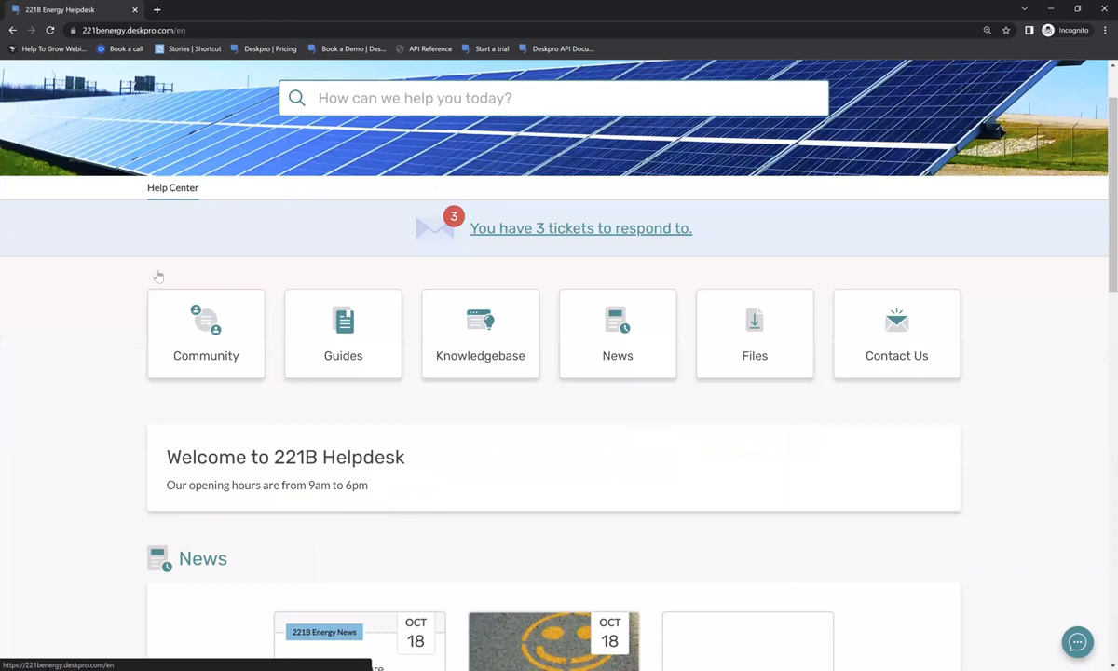
scroll(159, 274, "down", 3)
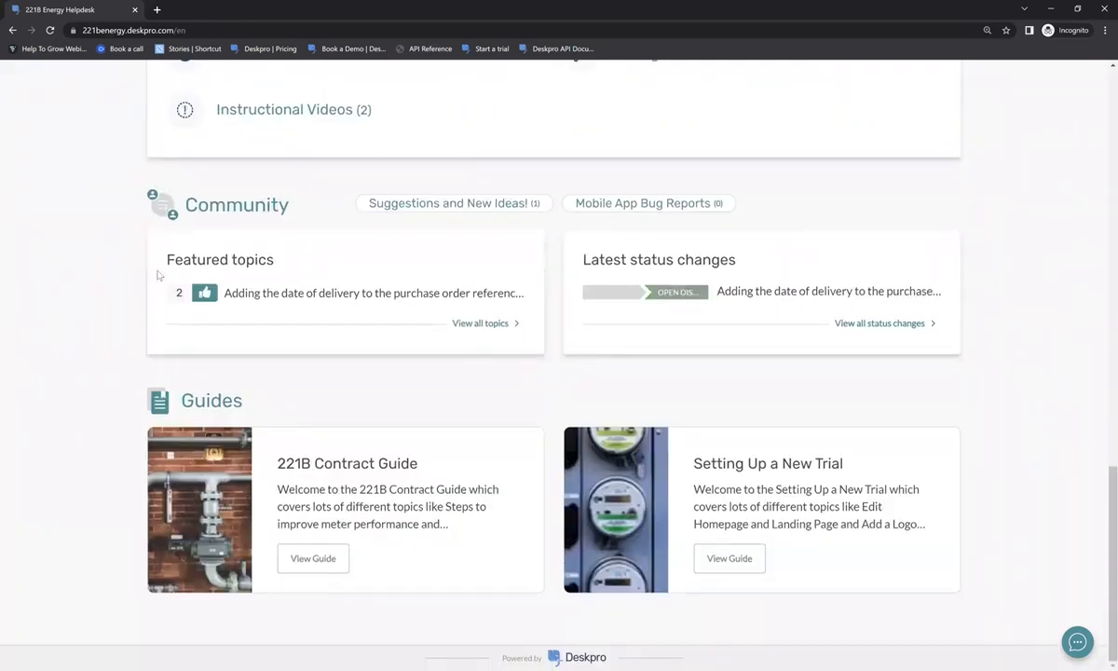
scroll(158, 275, "up", 13)
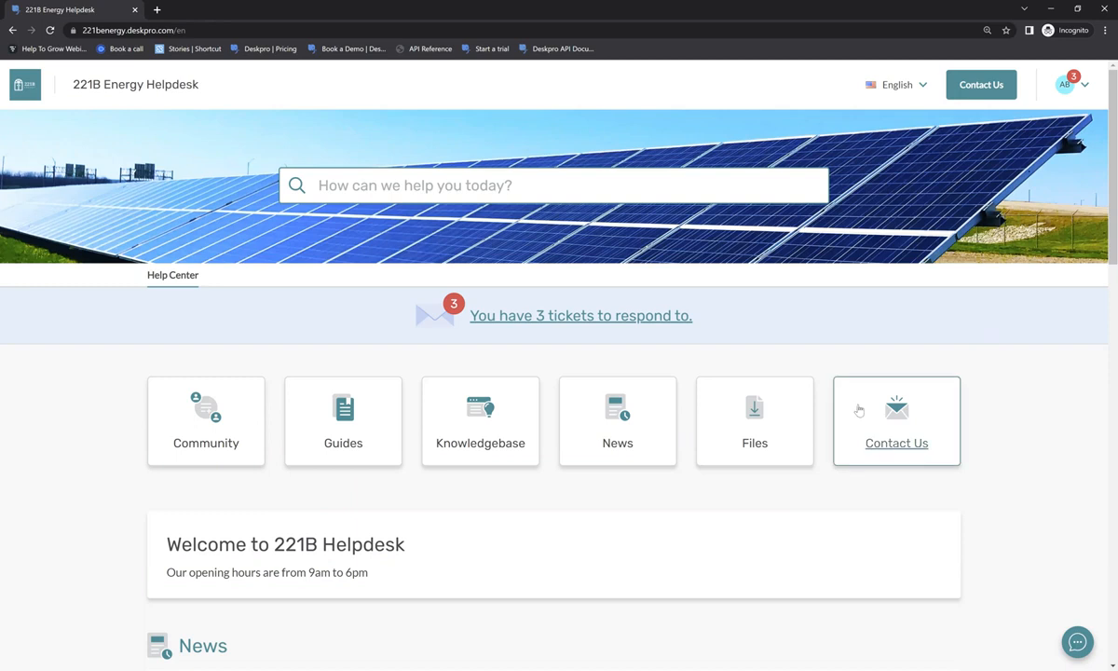
- Open Contact Us, choose 211B Energy Customer Support > Customer Support - EU, reason Updating an existing account
left_click(911, 411)
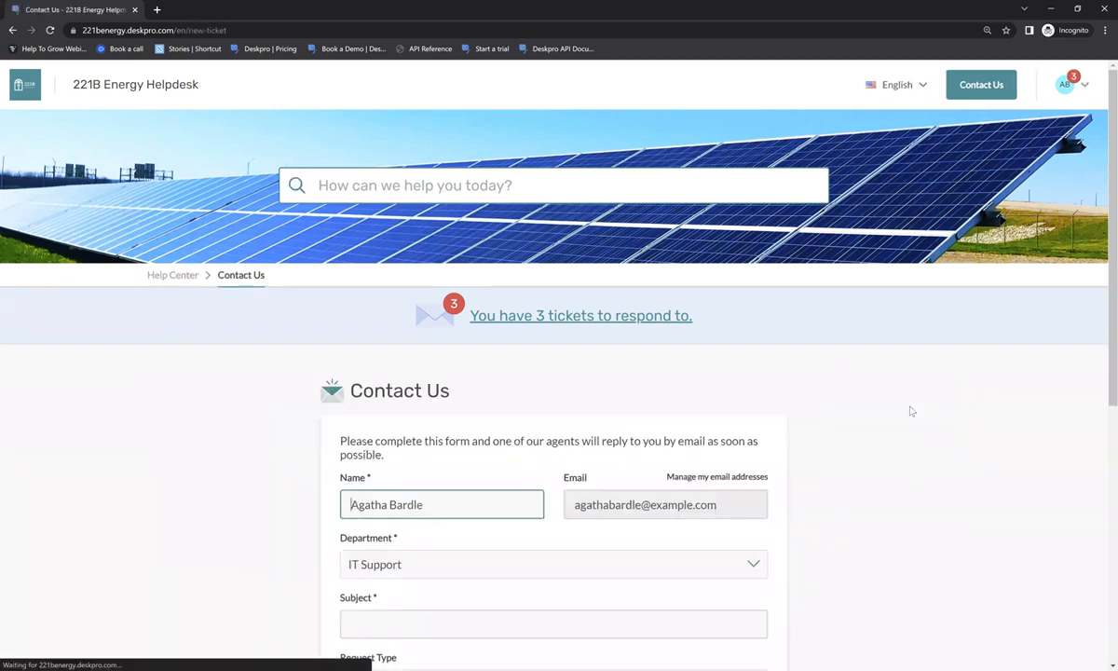
scroll(911, 411, "down", 3)
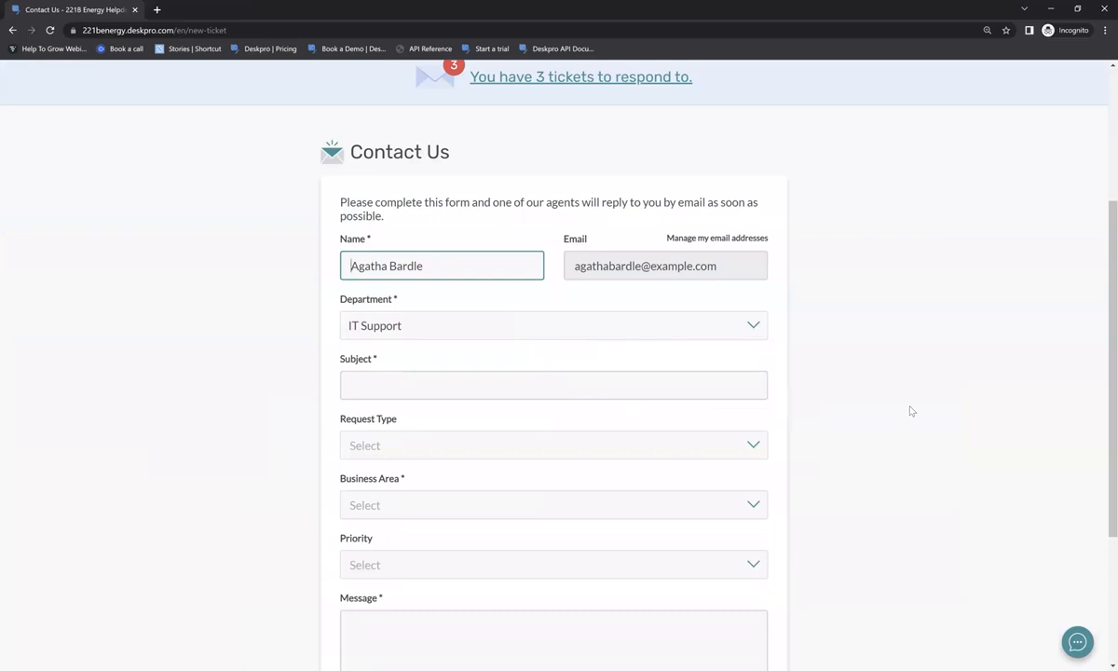
scroll(834, 199, "down", 2)
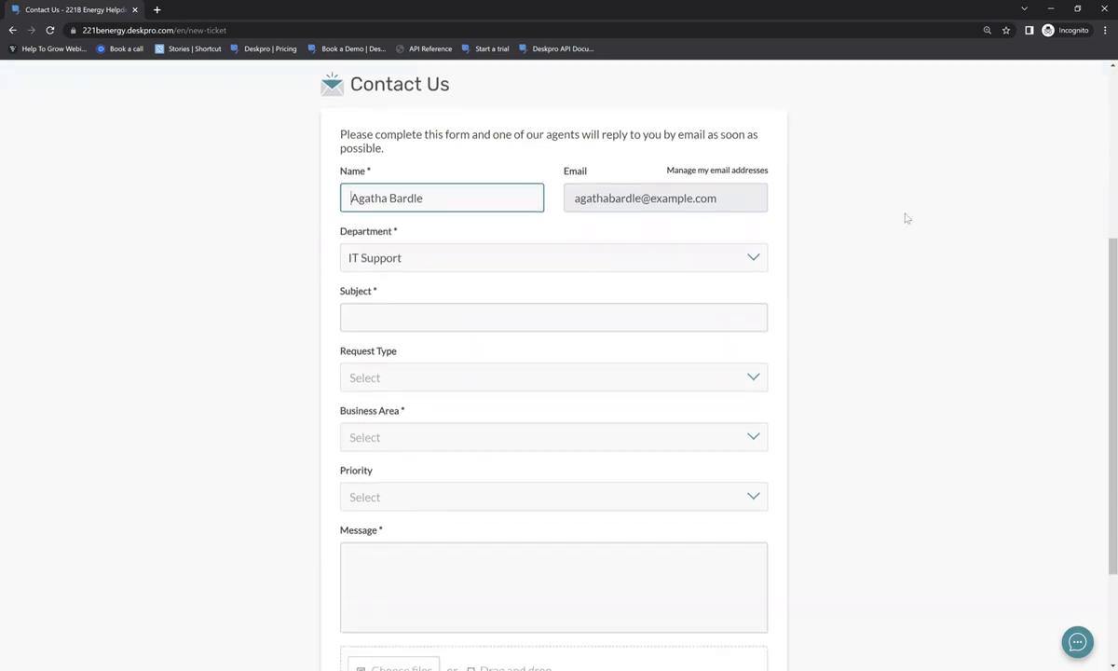
scroll(906, 217, "up", 1)
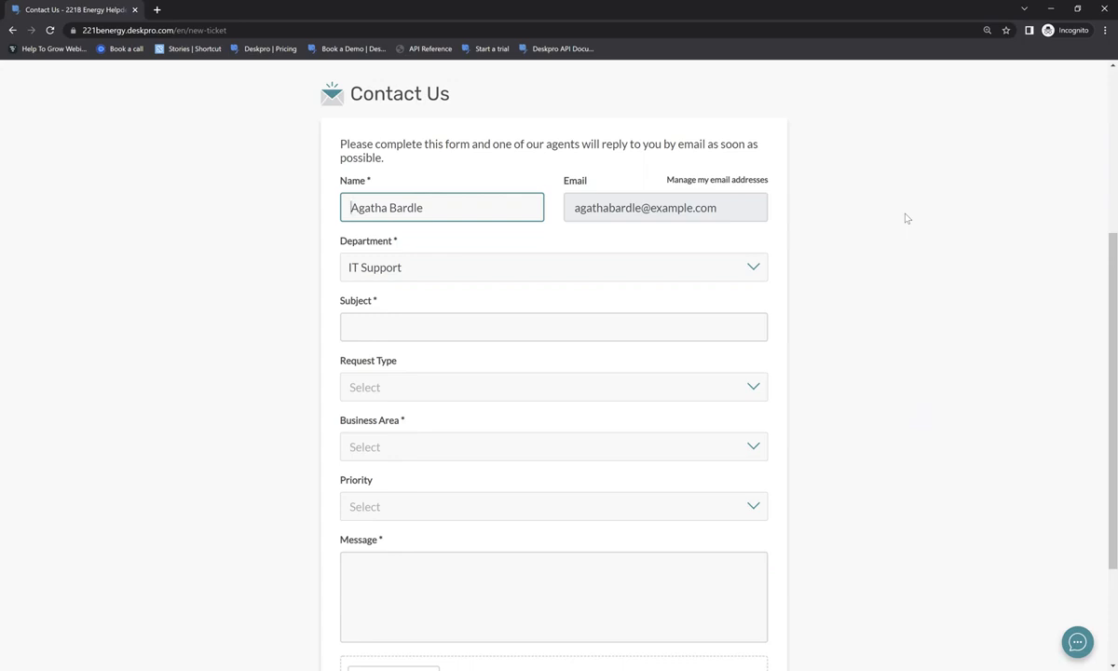
left_click(458, 264)
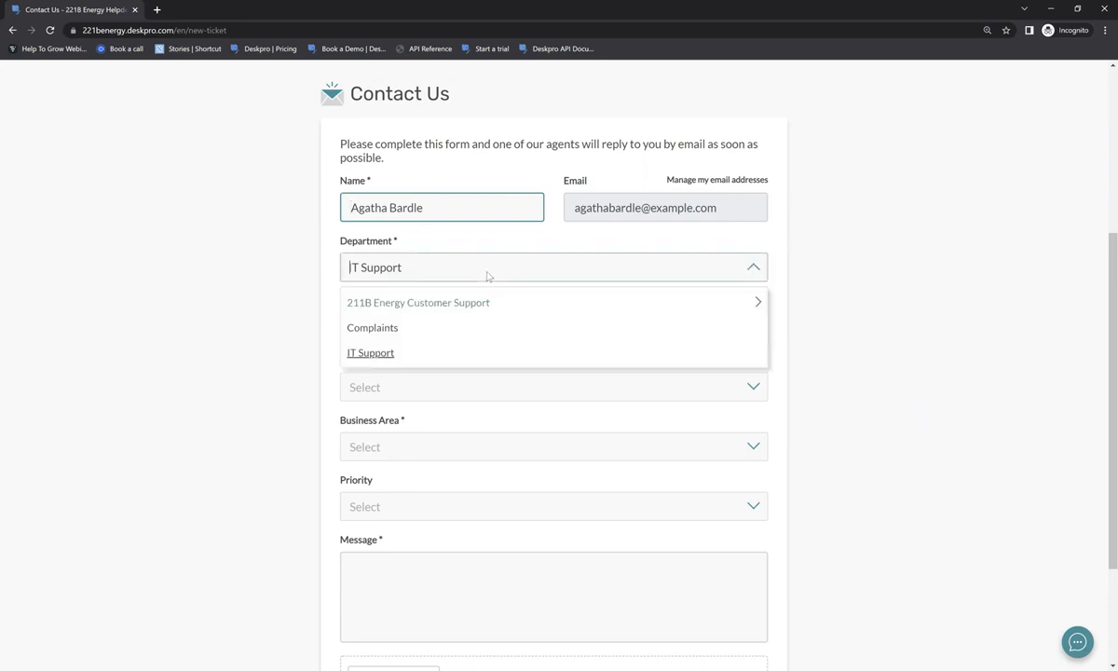
left_click(419, 356)
left_click(384, 267)
left_click(466, 302)
left_click(469, 309)
left_click(427, 337)
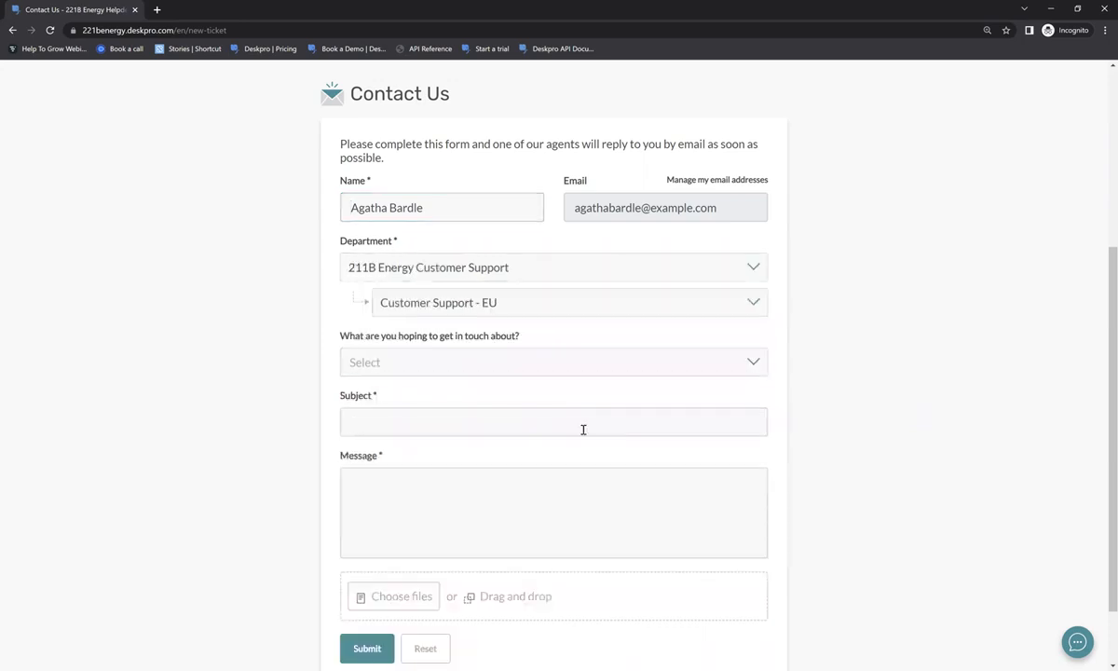
left_click(448, 362)
left_click(417, 422)
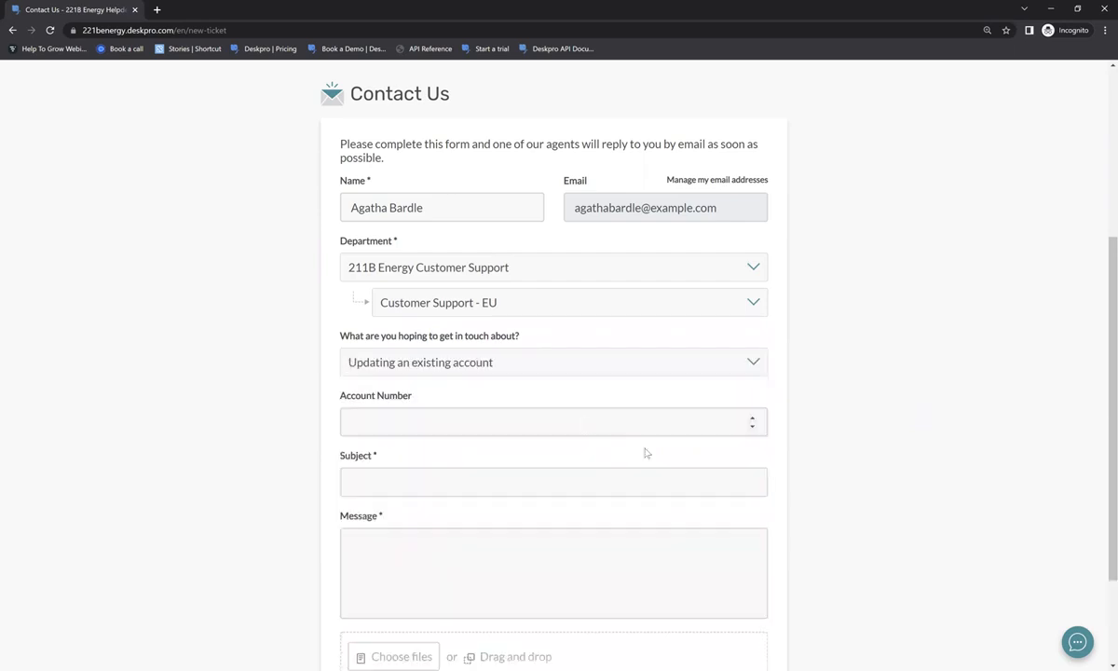
- Enter the customer's account number and the subject 'Change of address needed'
left_click(421, 424)
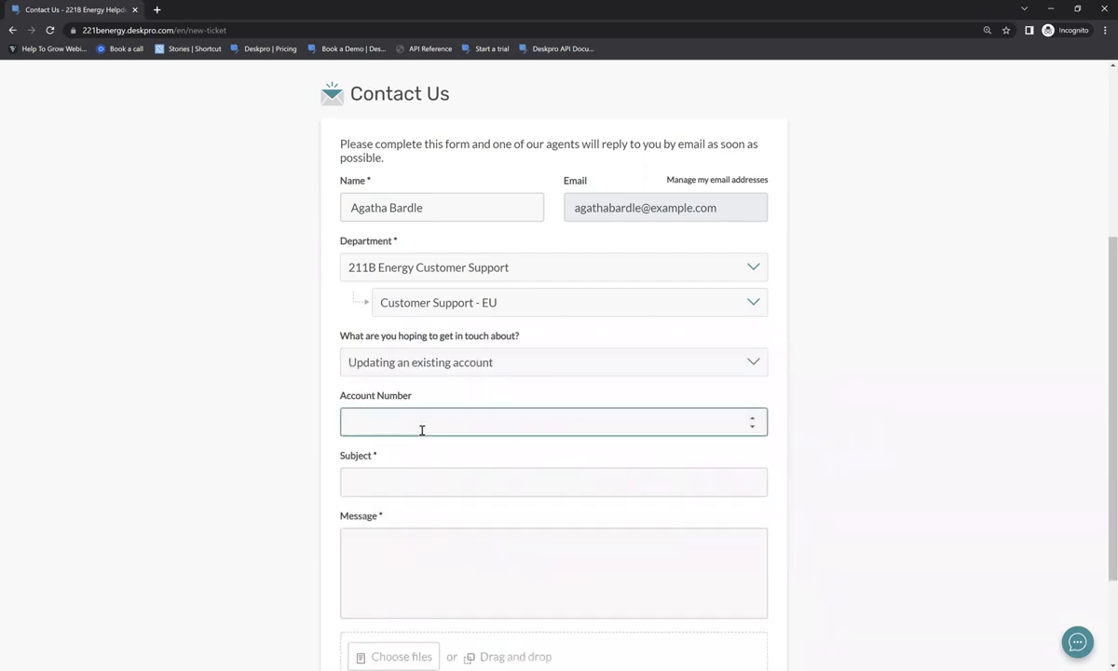
left_click(398, 480)
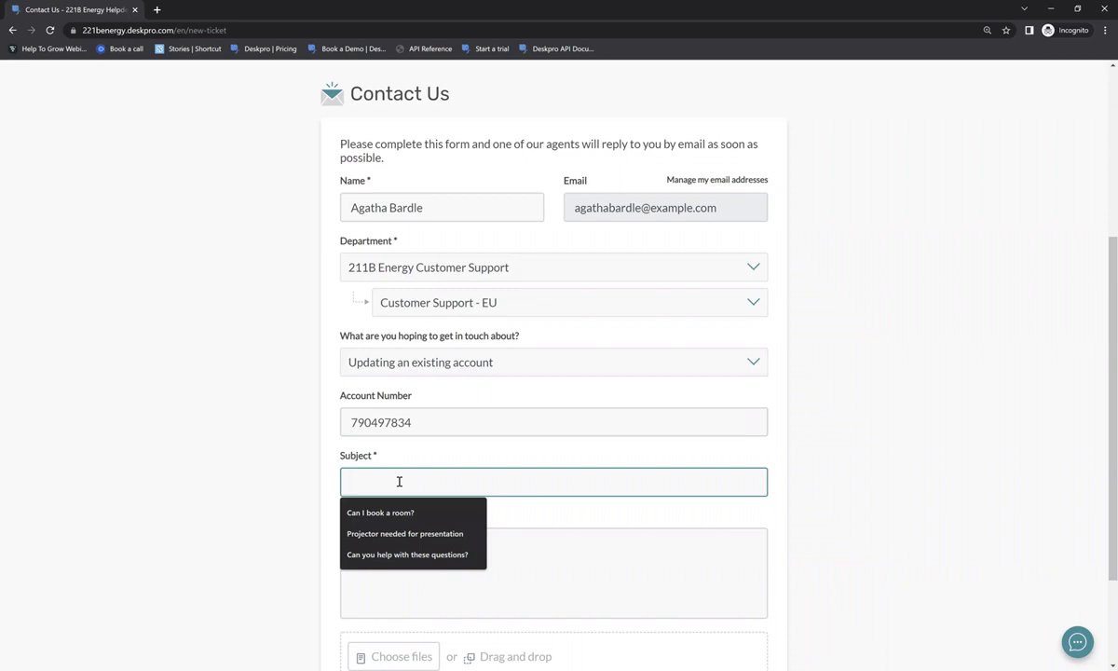
type("Chnage")
key("BackSpace")
key("BackSpace")
key("BackSpace")
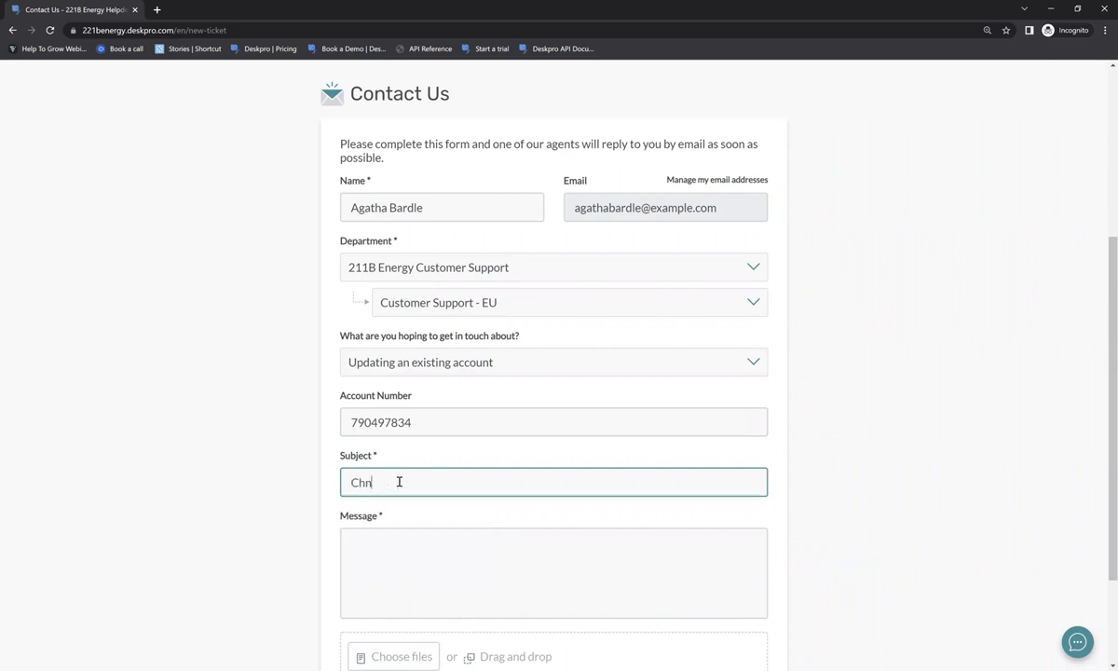
key("BackSpace")
type("ange of address needed")
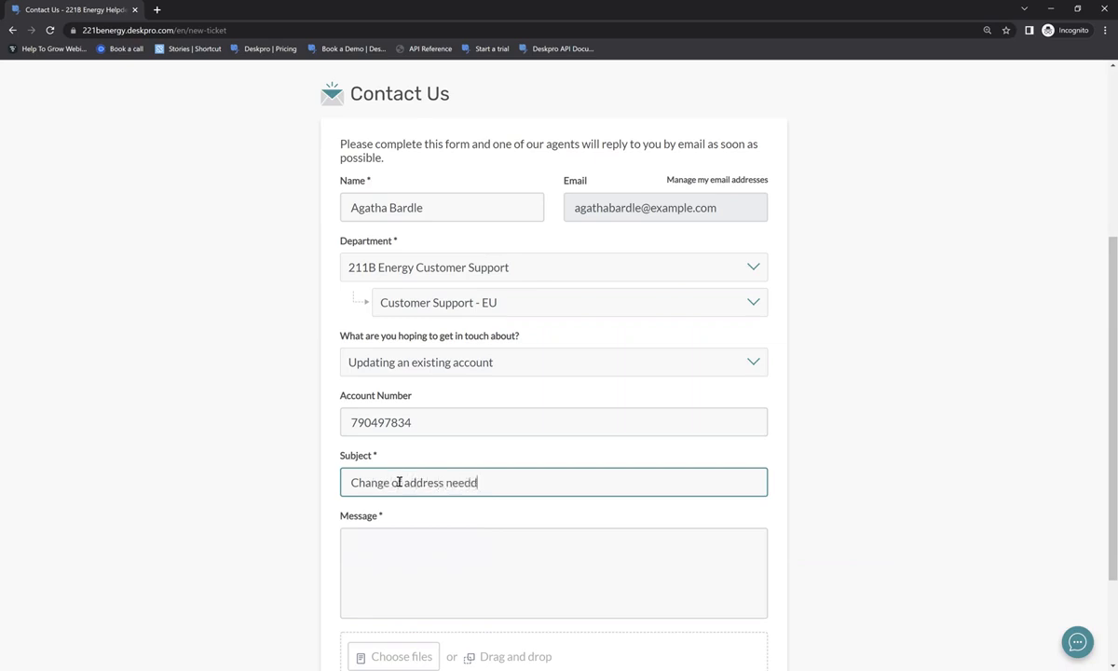
- Write the message 'Hi, I need to update my address. How do I do so?' and submit
left_click(387, 541)
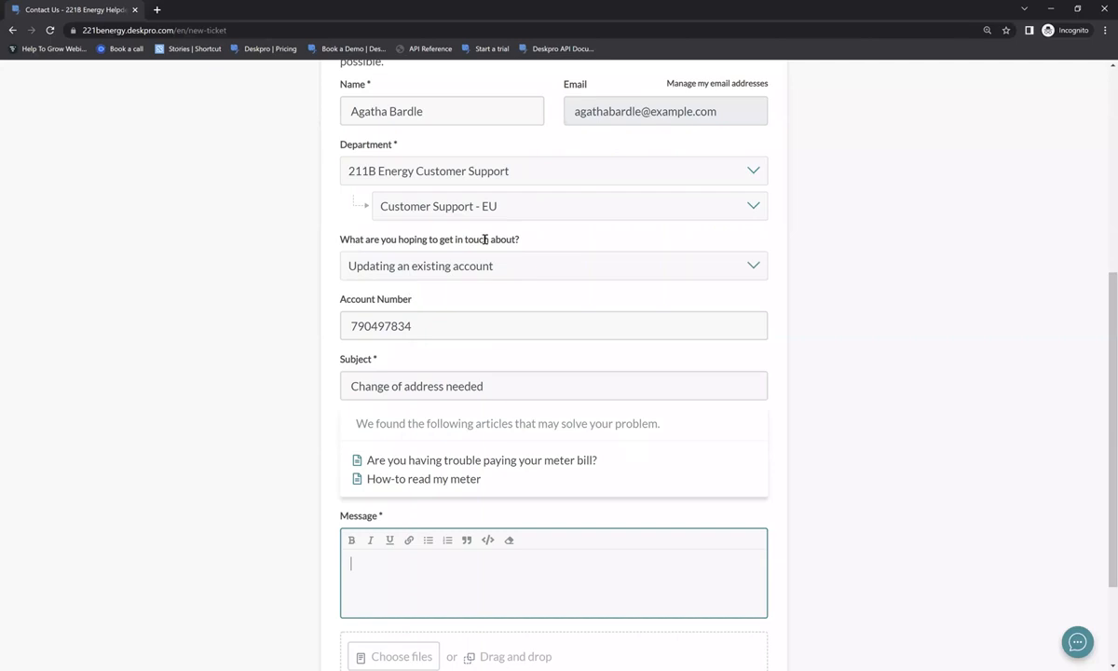
scroll(510, 351, "down", 2)
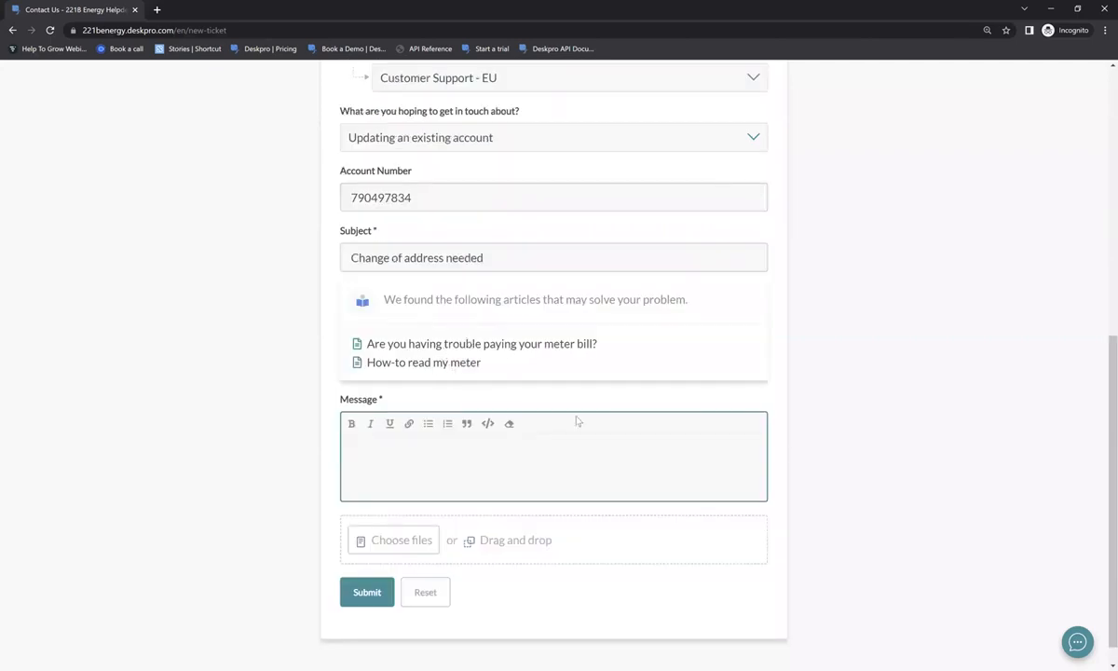
type("Hi,")
key("Return")
key("Return")
type("I need ot c")
key("BackSpace")
key("BackSpace")
key("BackSpace")
key("BackSpace")
type("to update my address. H")
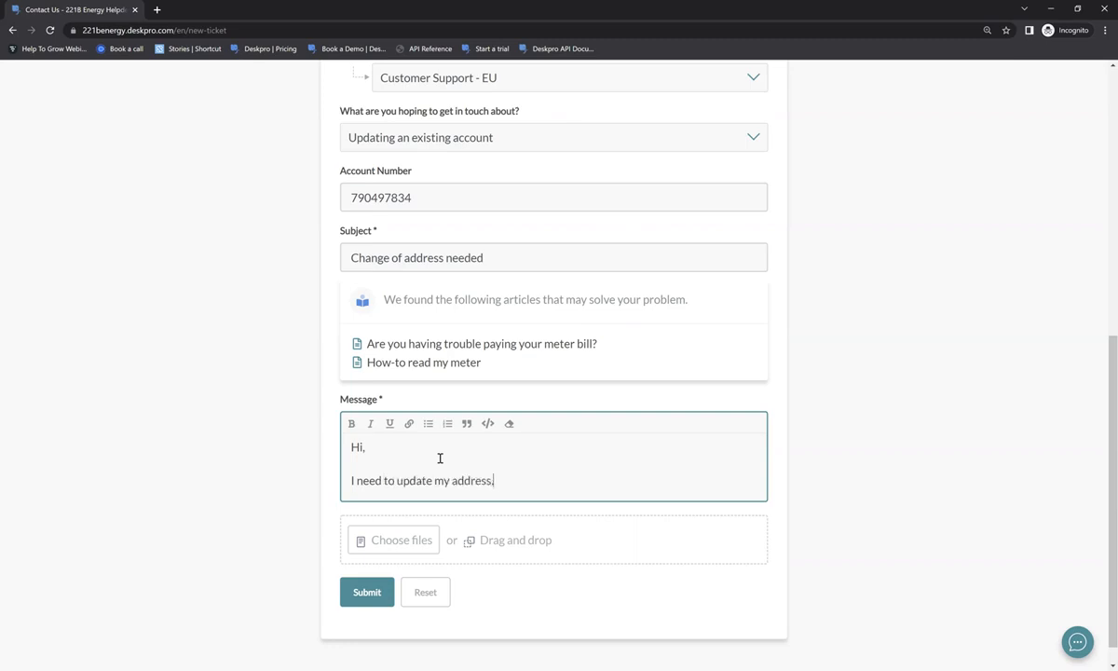
type("ow do I do so?")
left_click(354, 586)
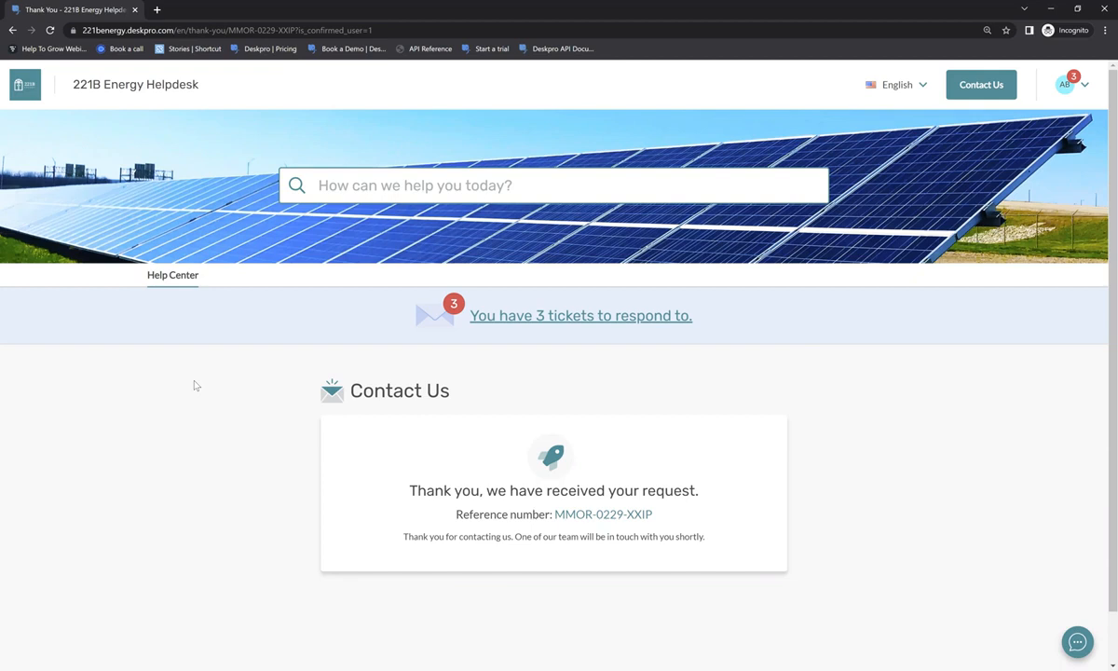
- Scroll through the thank-you page showing the request's reference number
scroll(196, 384, "down", 1)
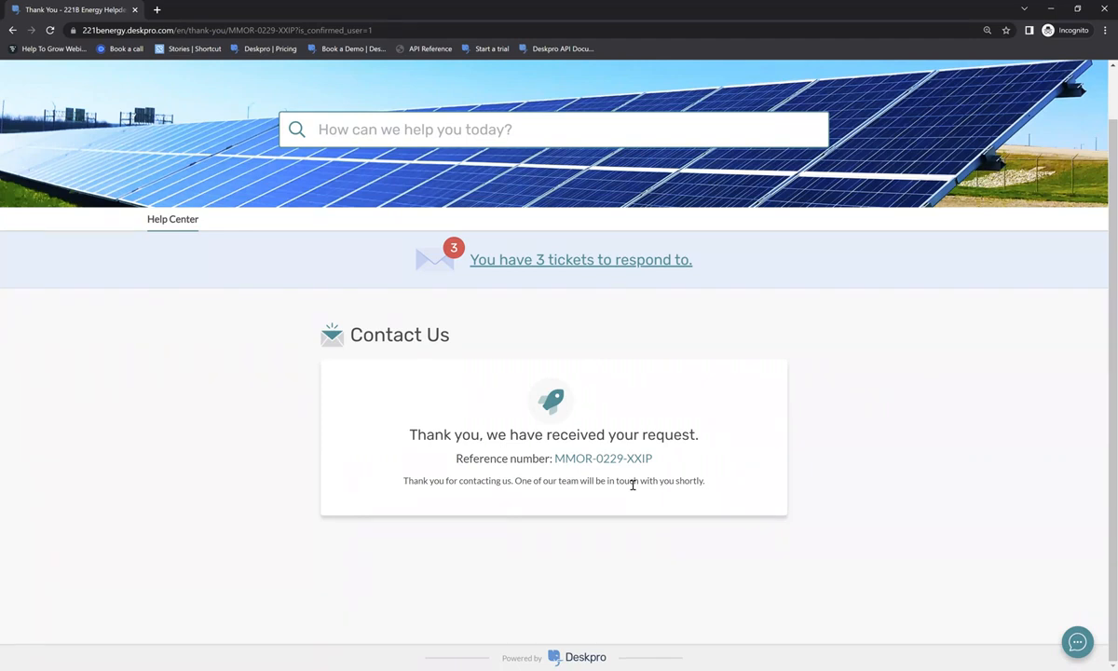
scroll(633, 485, "up", 2)
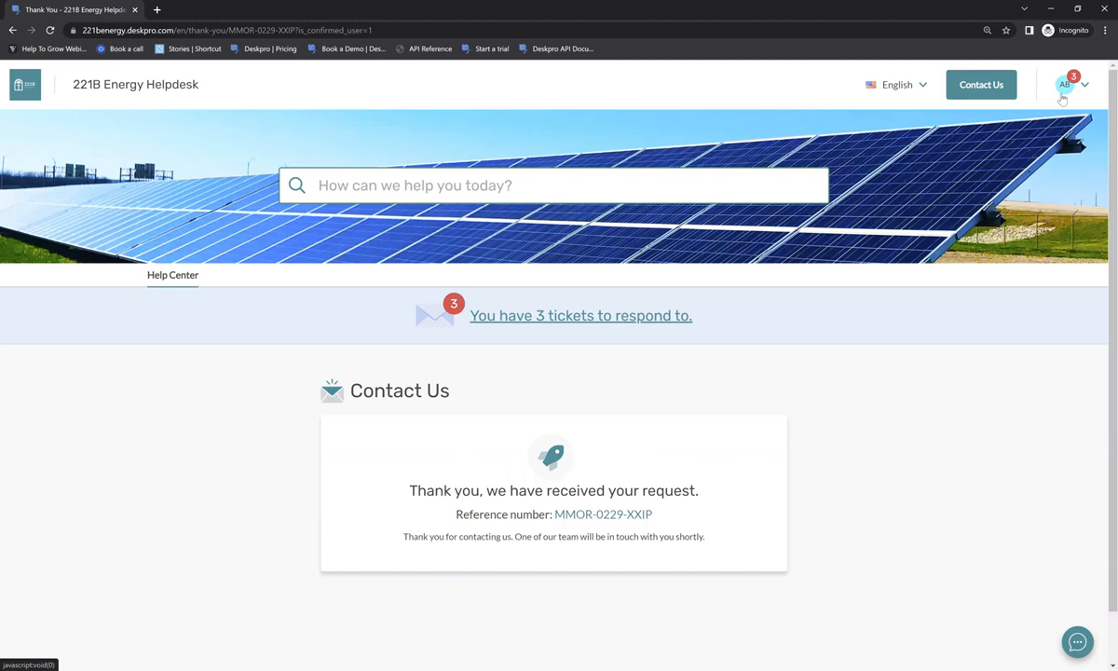
- Go to My Tickets from the account menu and open the Need a new laptop ticket
left_click(1062, 97)
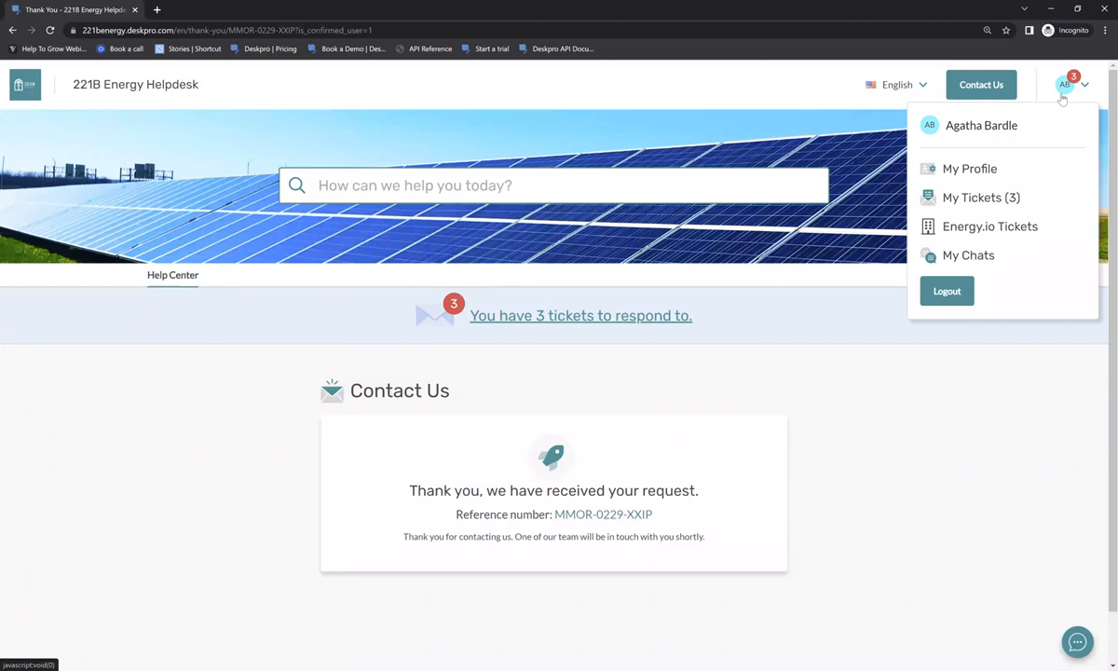
left_click(932, 197)
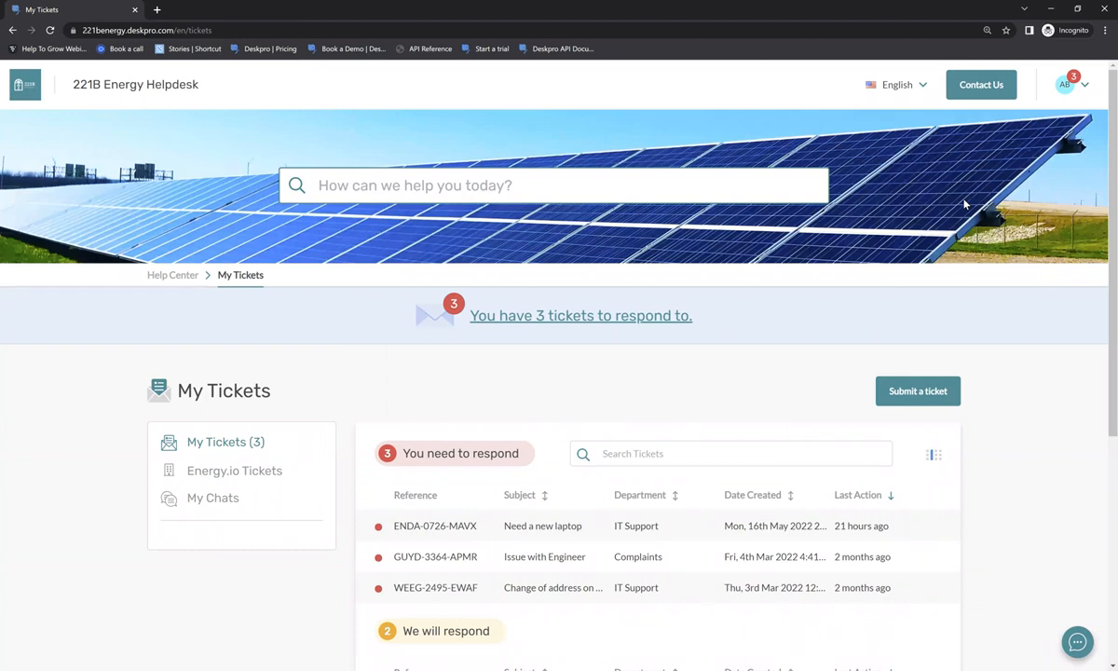
scroll(964, 204, "down", 2)
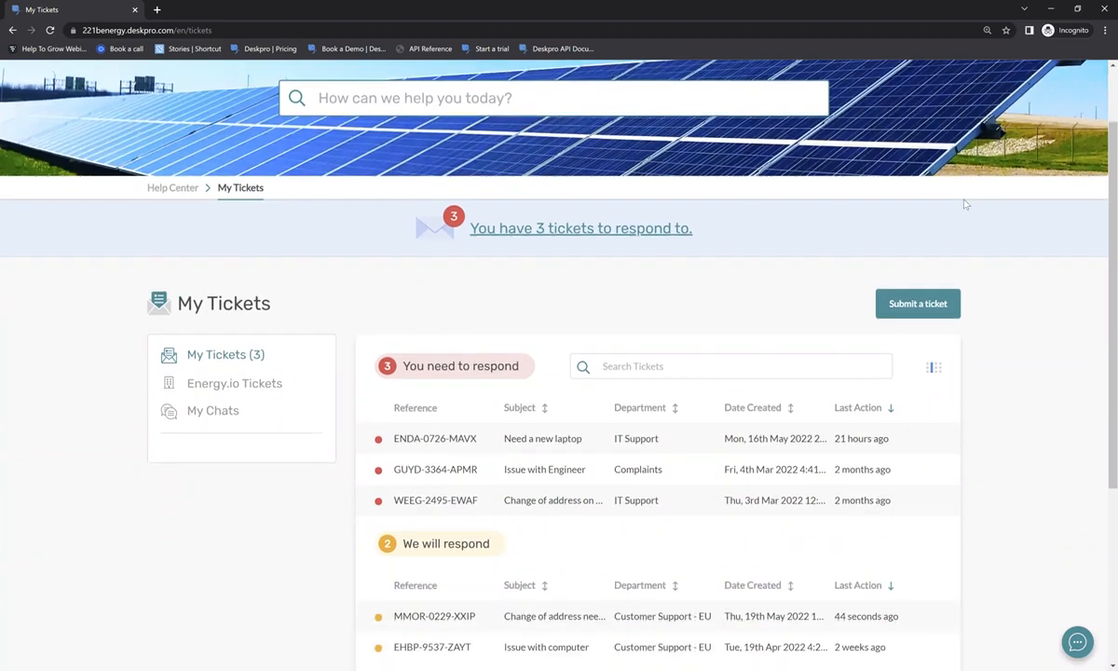
scroll(965, 203, "down", 1)
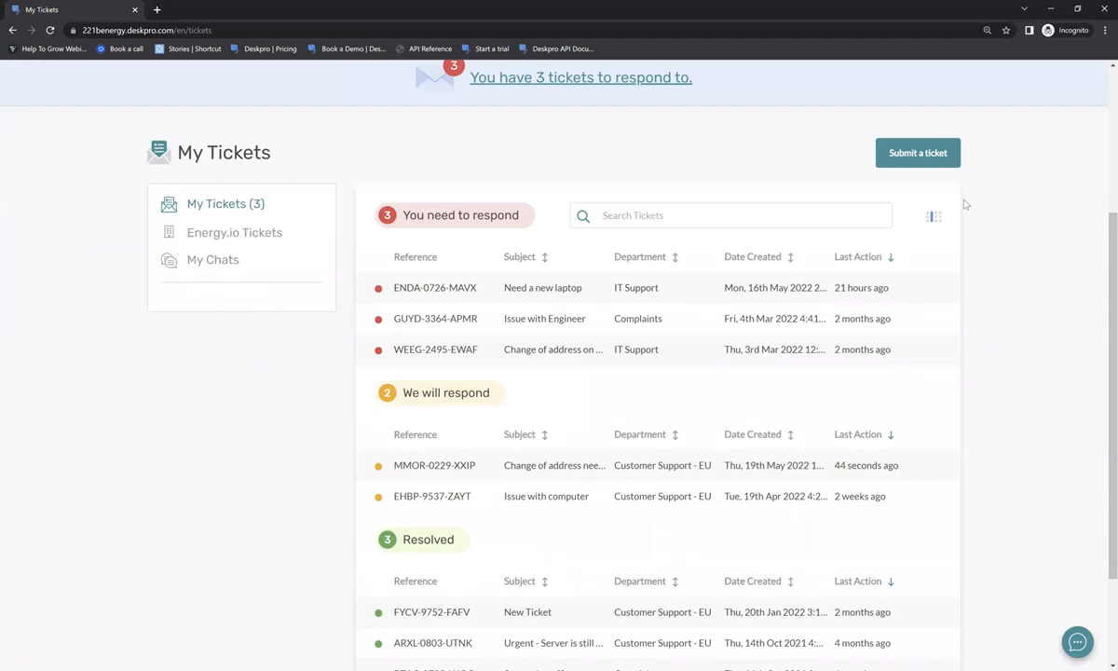
scroll(965, 203, "down", 1)
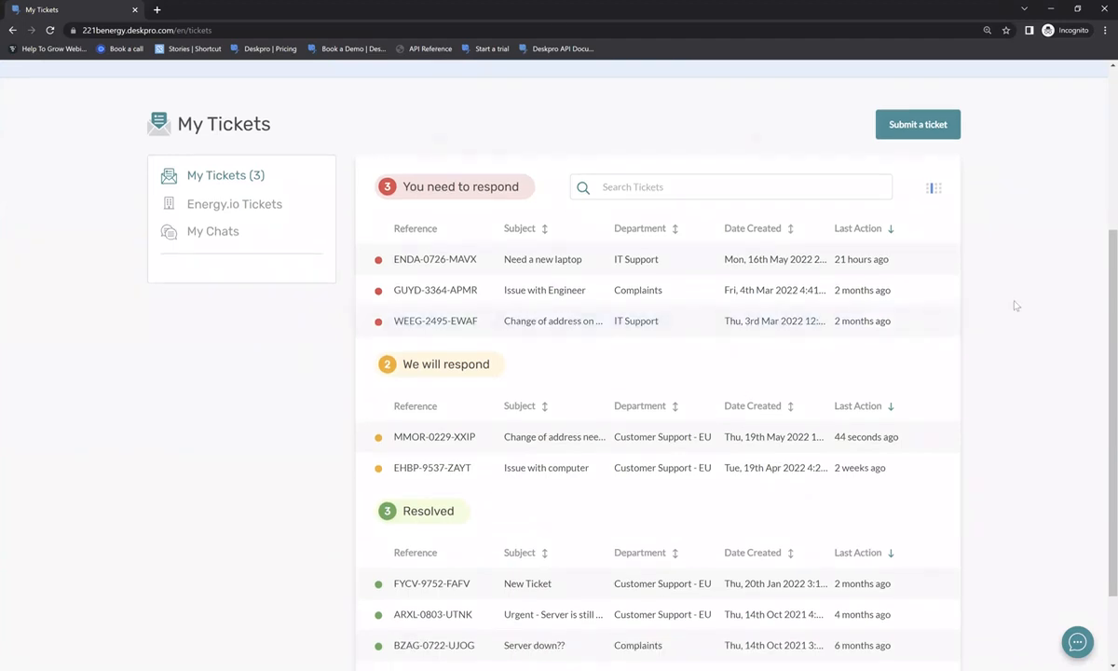
scroll(1015, 306, "down", 1)
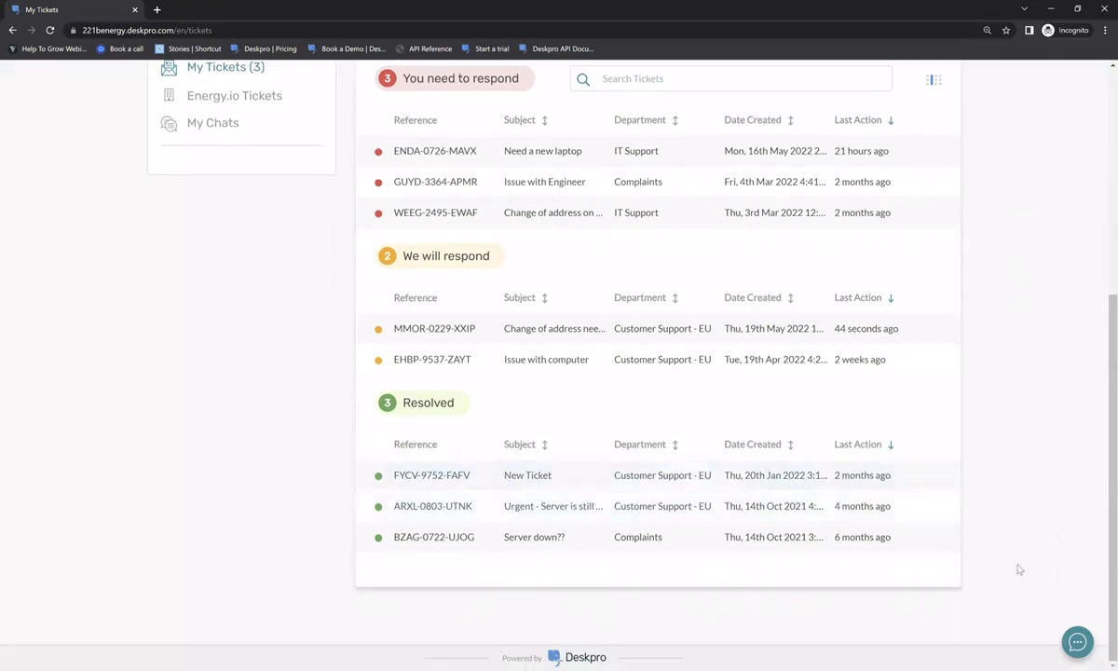
scroll(499, 380, "up", 1)
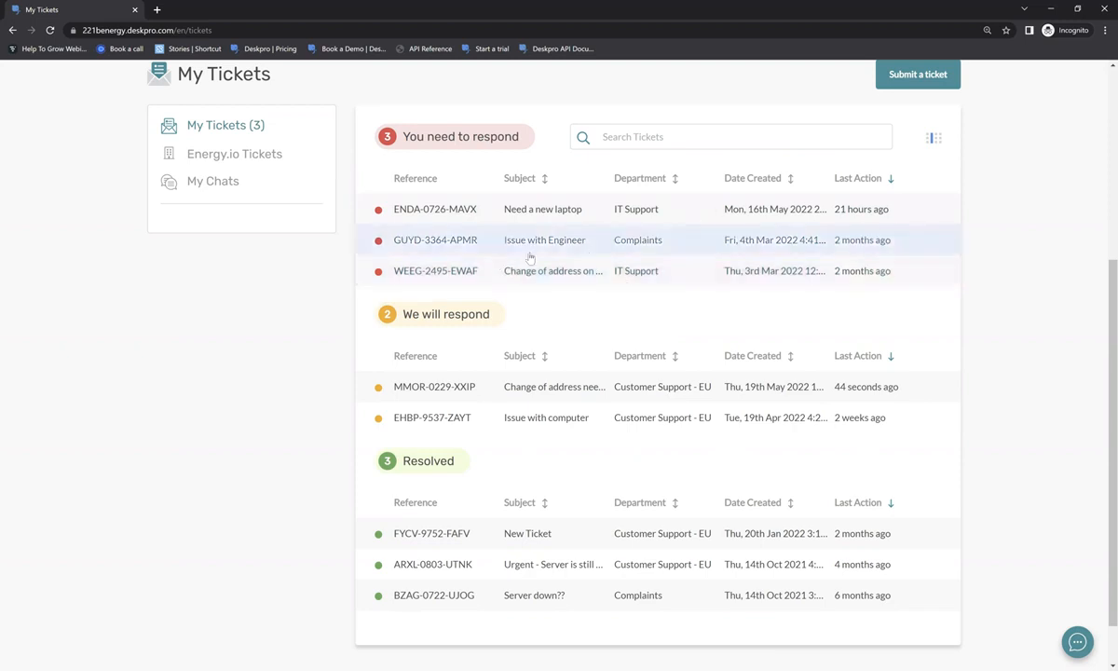
left_click(445, 210)
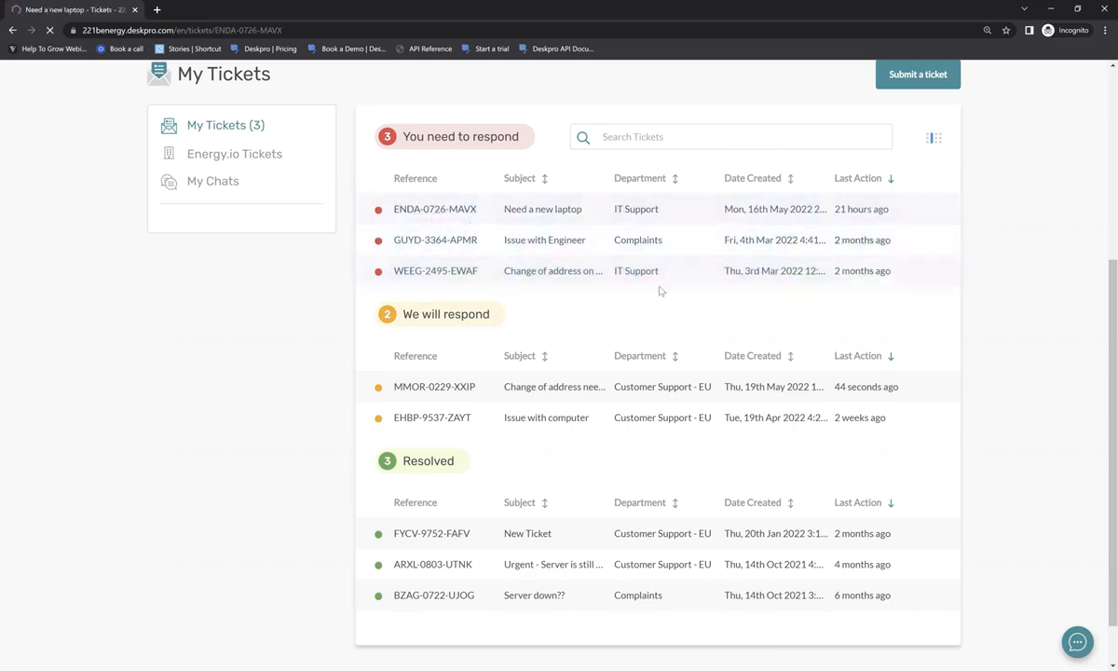
- Read through the laptop ticket's messages, then reply 'Thanks! Looking forward to hearing back!'
scroll(654, 312, "down", 3)
left_click_drag(198, 225, 323, 318)
left_click(369, 312)
scroll(369, 312, "down", 1)
left_click_drag(202, 356, 370, 465)
left_click(369, 466)
scroll(416, 366, "down", 3)
left_click(399, 439)
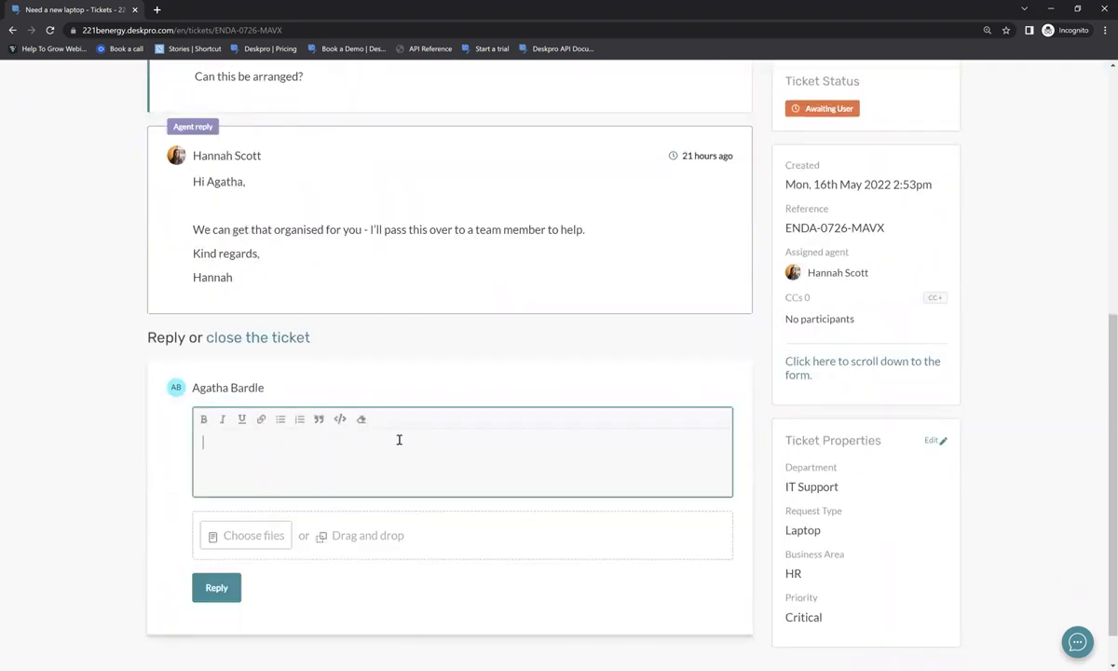
type("Thanks! Loo")
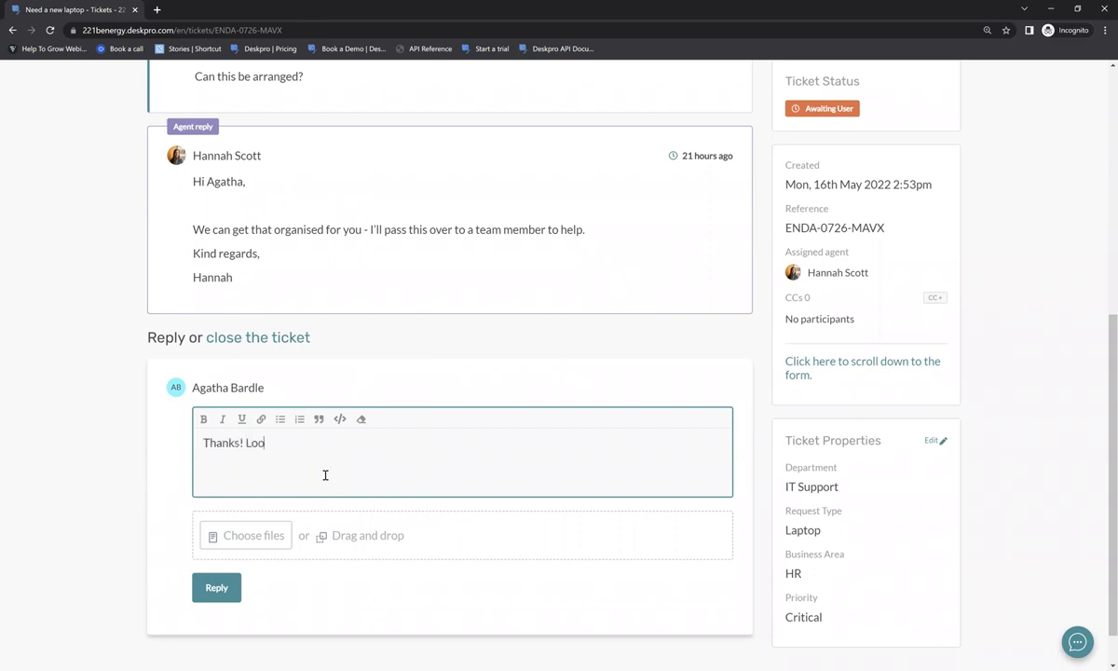
type("king forward to hearing back!")
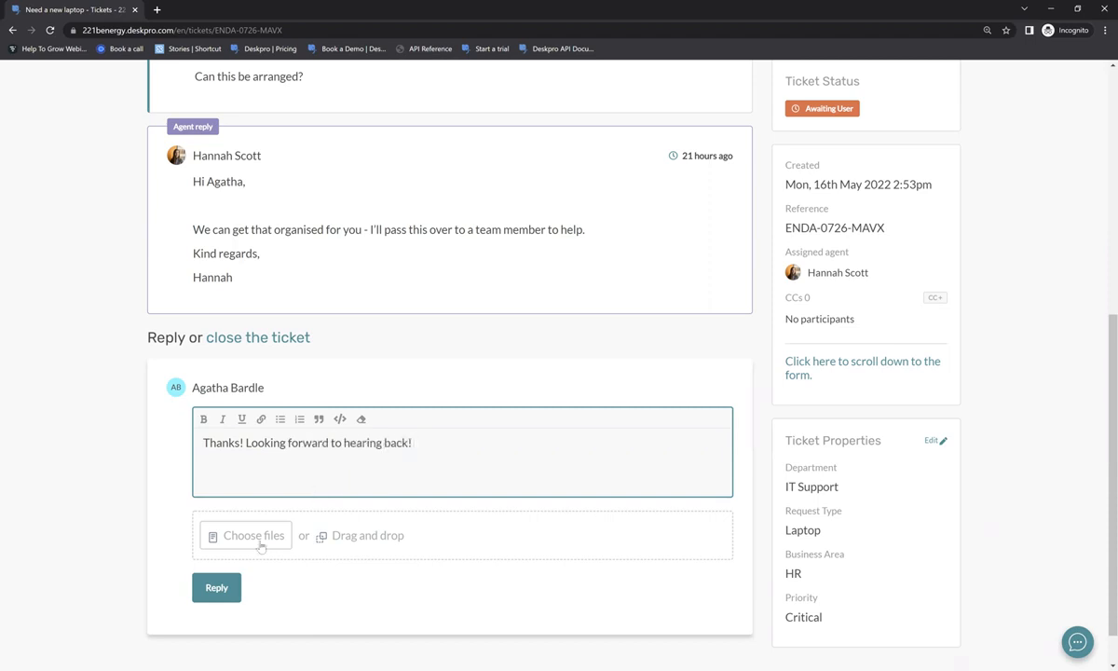
left_click(203, 589)
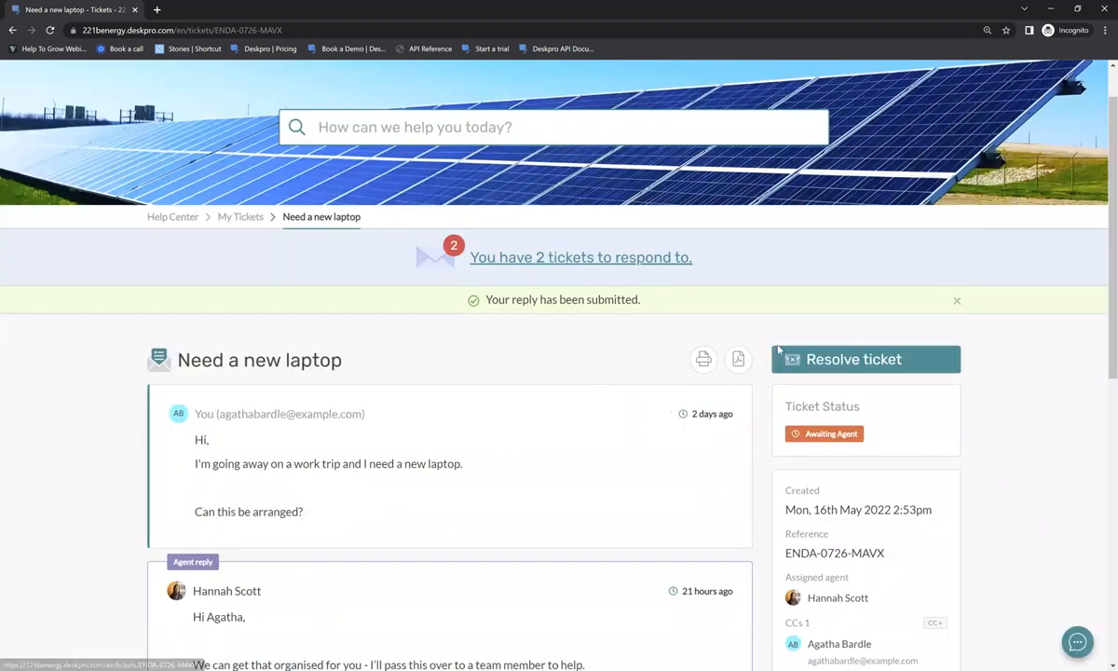
- Resolve the Need a new laptop ticket and confirm the resolution
left_click(803, 361)
left_click(339, 401)
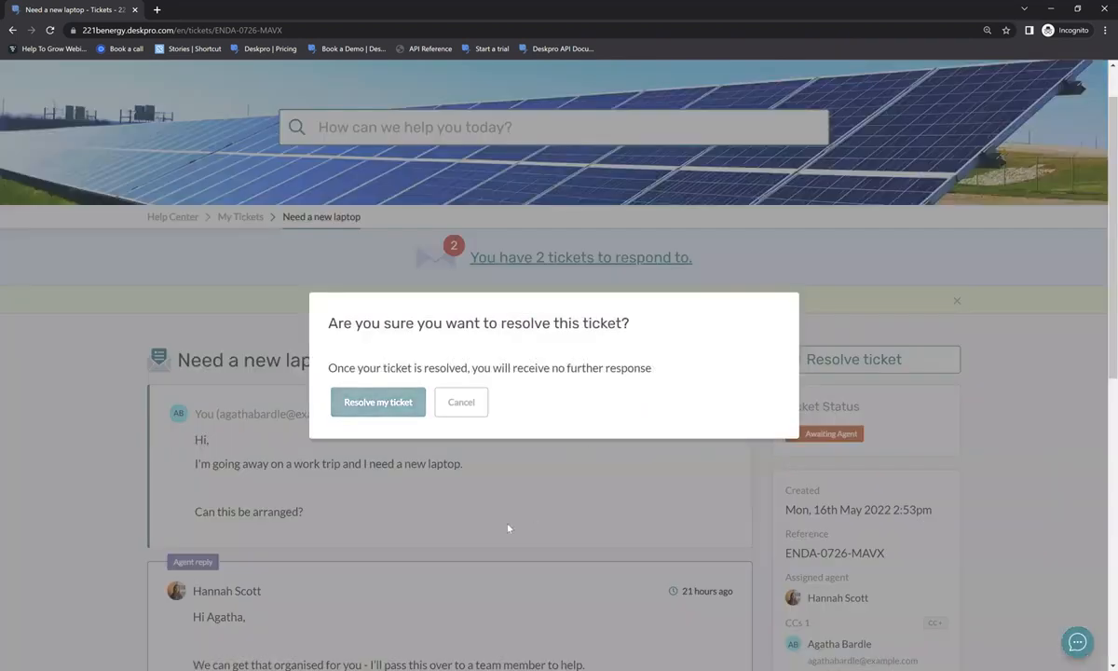
left_click_drag(311, 228, 520, 248)
left_click(414, 317)
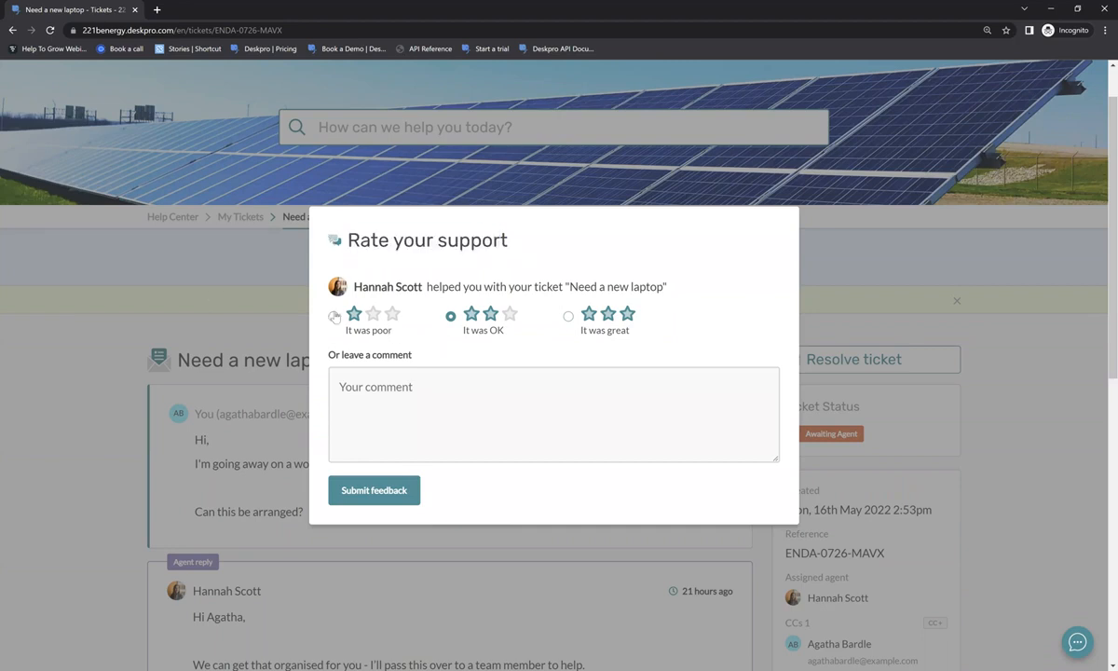
- Rate the support 'It was great' with the comment 'Great service!' and submit the feedback
left_click(568, 316)
left_click(530, 398)
type("Great server")
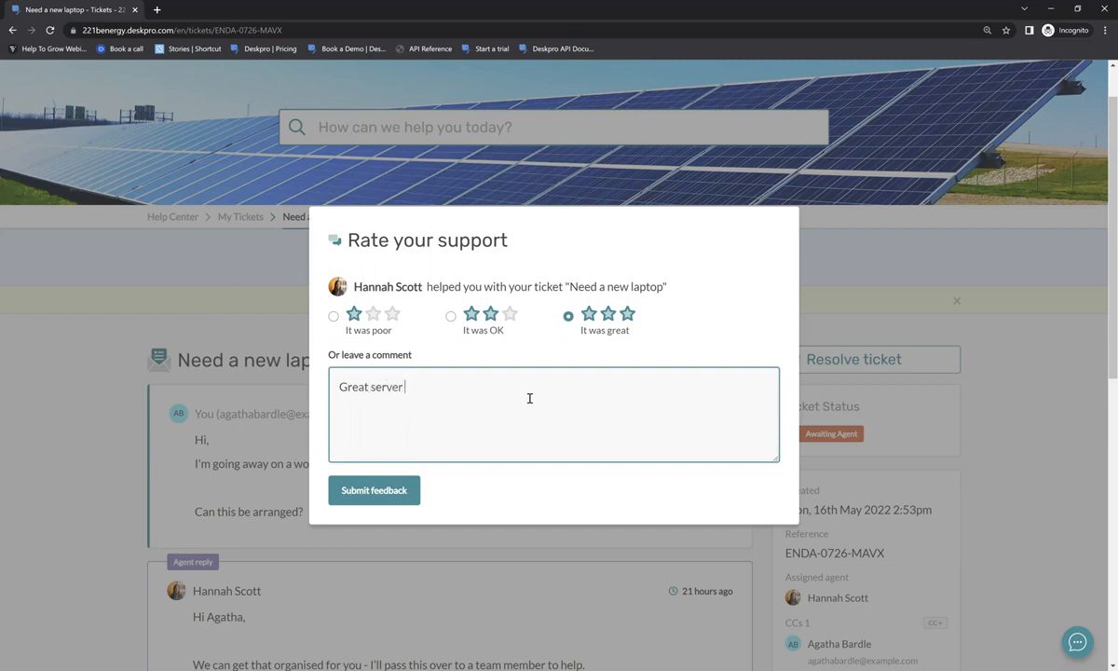
type("vice!")
left_click(410, 500)
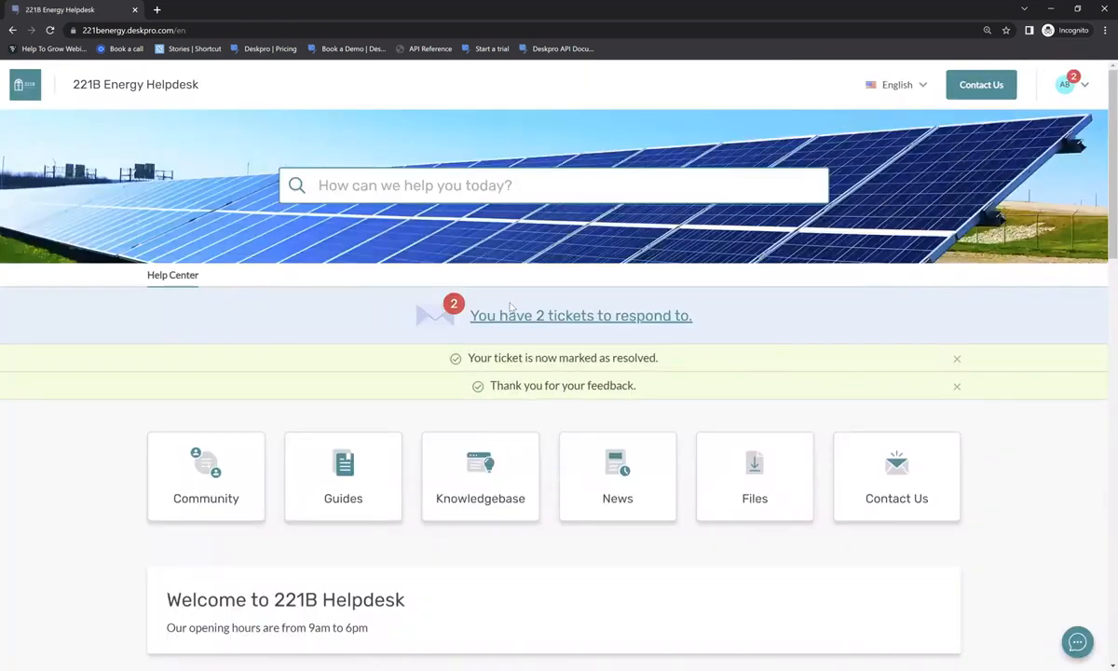
- Open the Get in Touch widget, search the knowledgebase for 'help', then clear the search
left_click(494, 314)
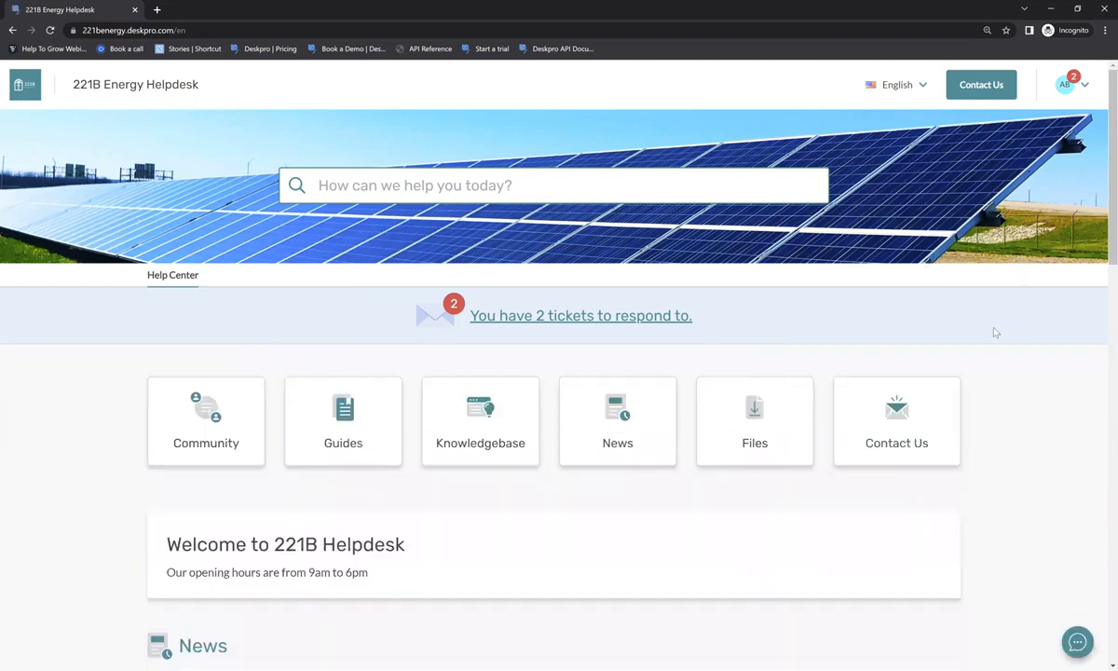
left_click(1071, 647)
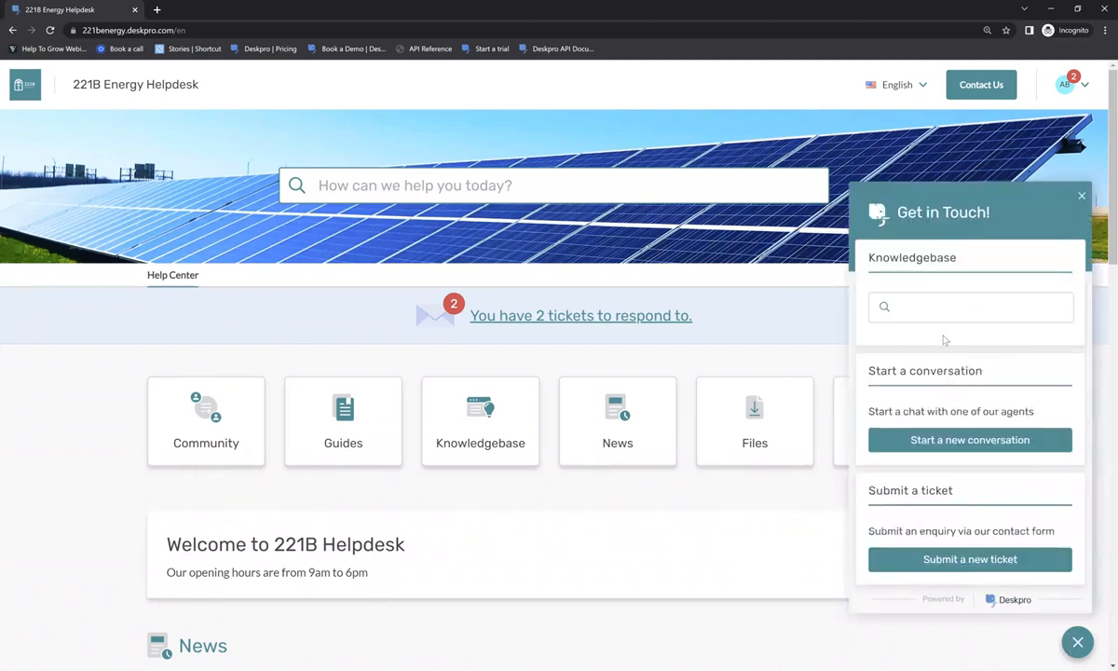
left_click(936, 310)
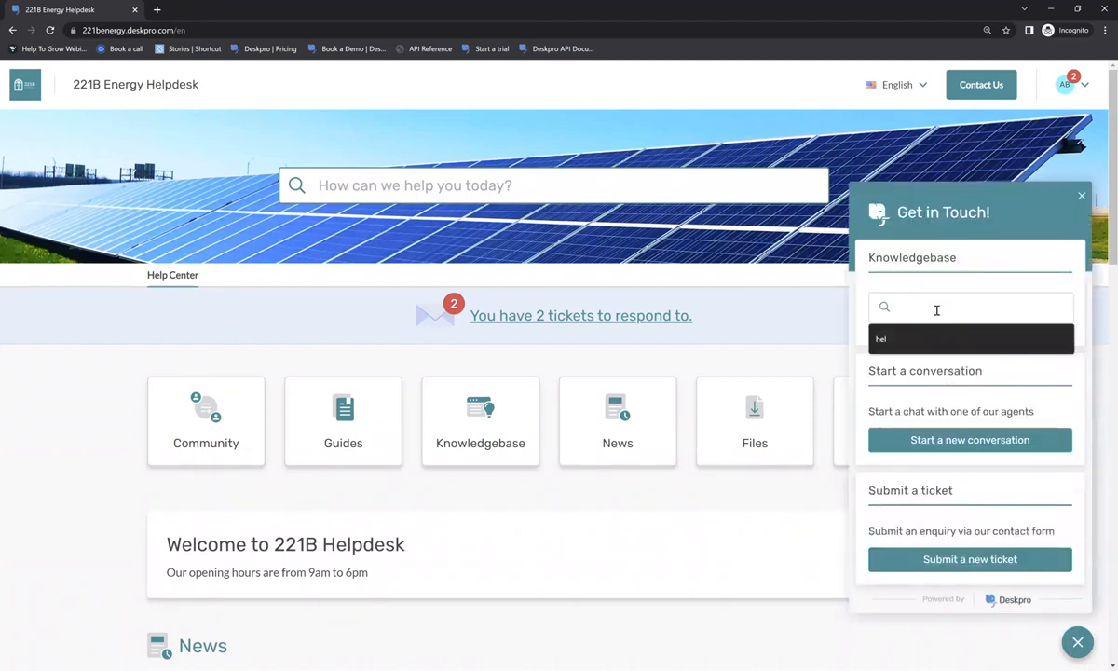
left_click(977, 273)
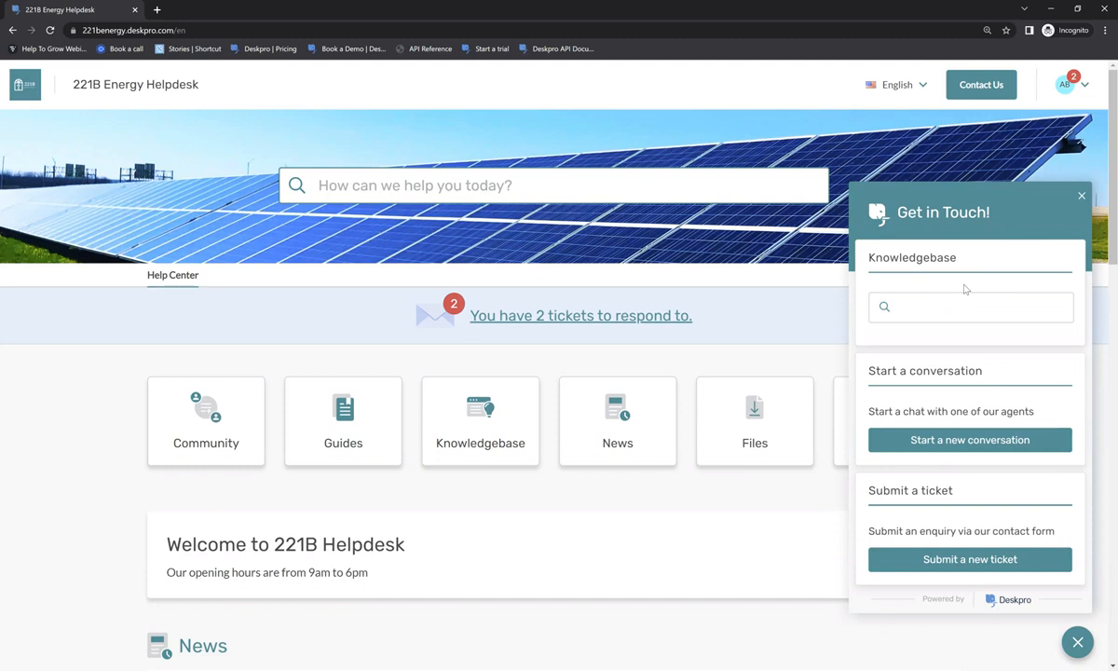
left_click(986, 298)
type("help")
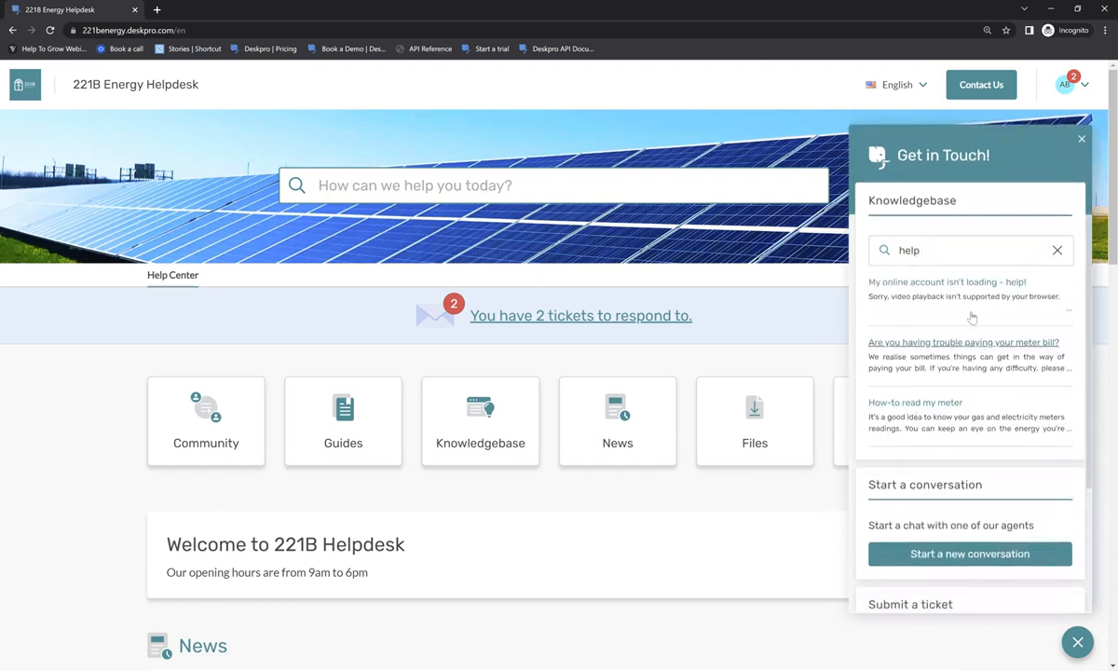
left_click(1059, 251)
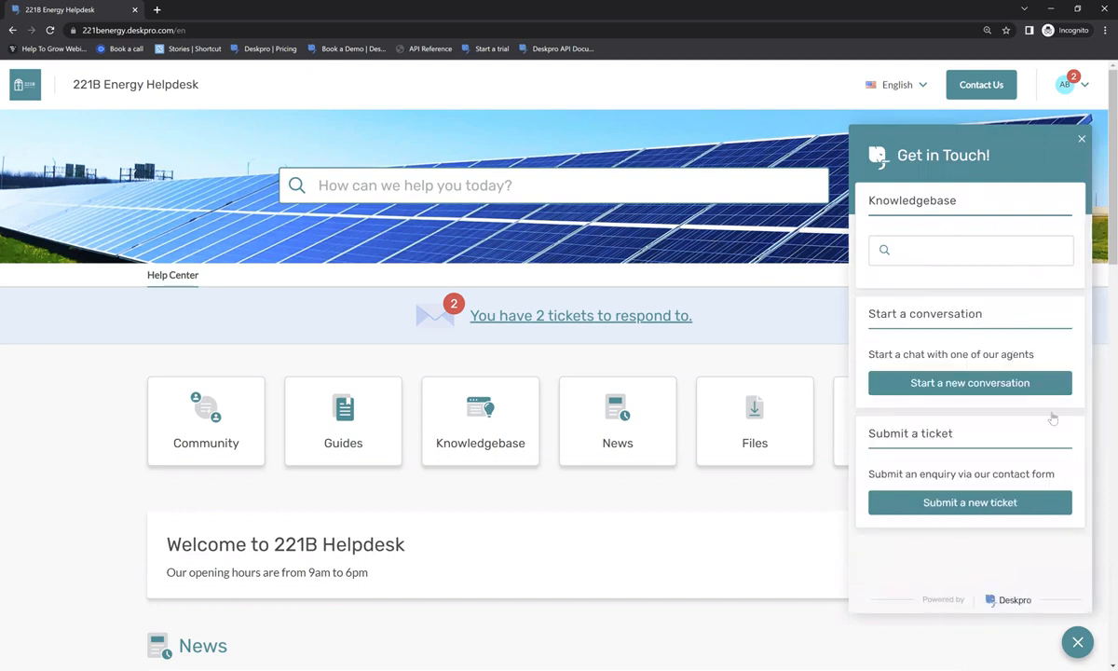
- Preview the widget's New ticket form, then go back to the widget's main options
left_click(939, 502)
scroll(1001, 438, "down", 2)
scroll(1002, 438, "up", 2)
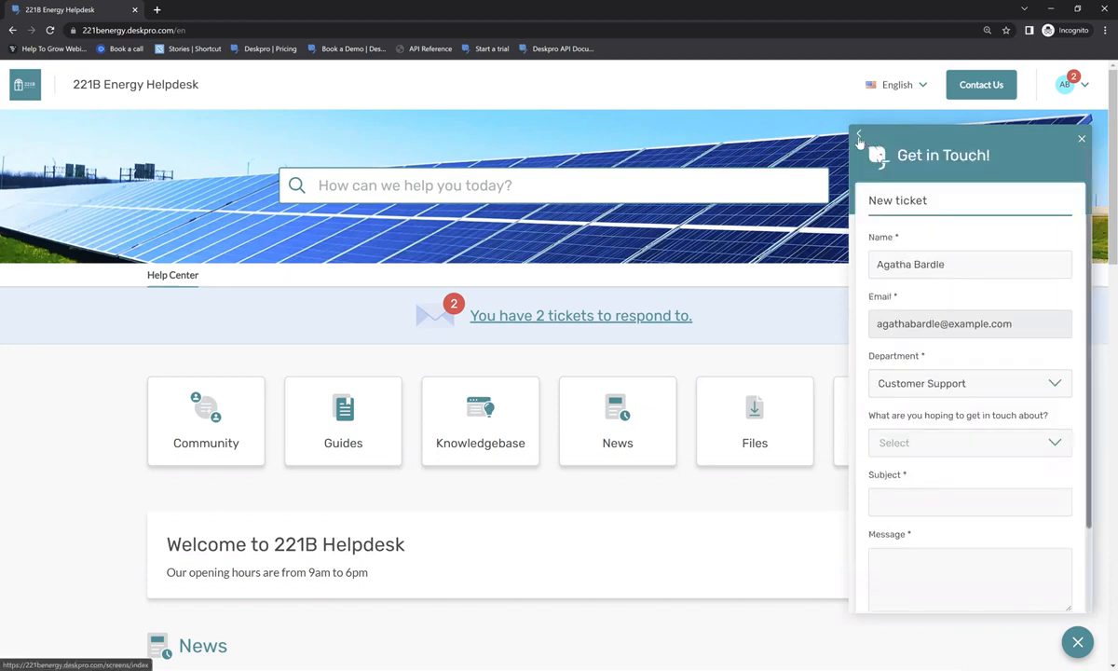
left_click(859, 138)
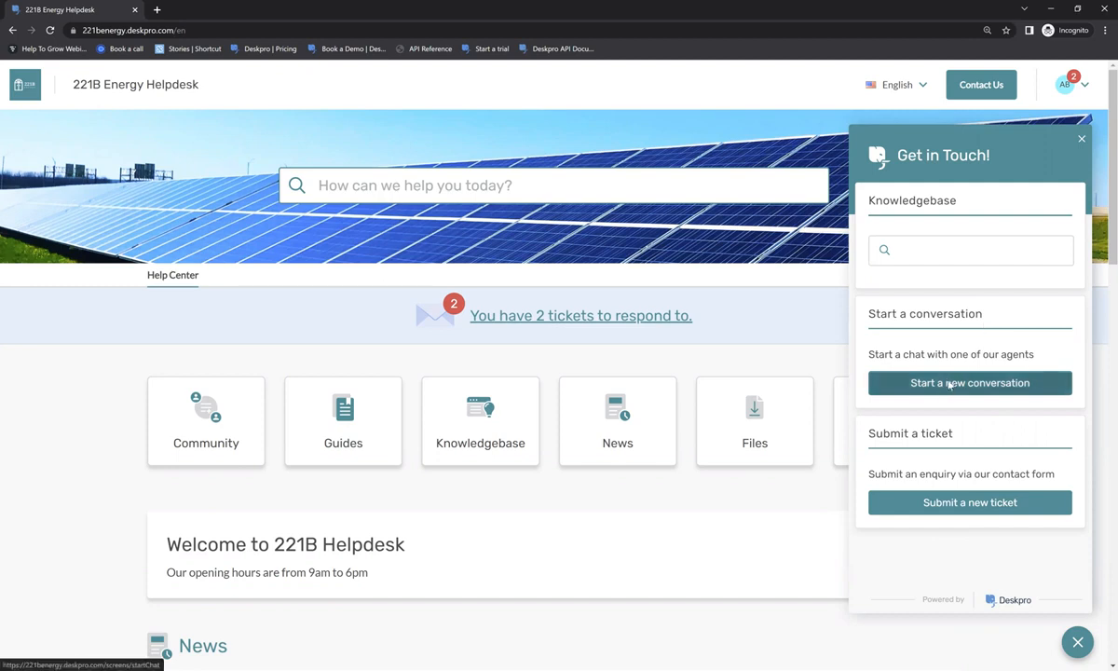
- Start a new widget conversation with Support as the department and submit the chat request
left_click(949, 384)
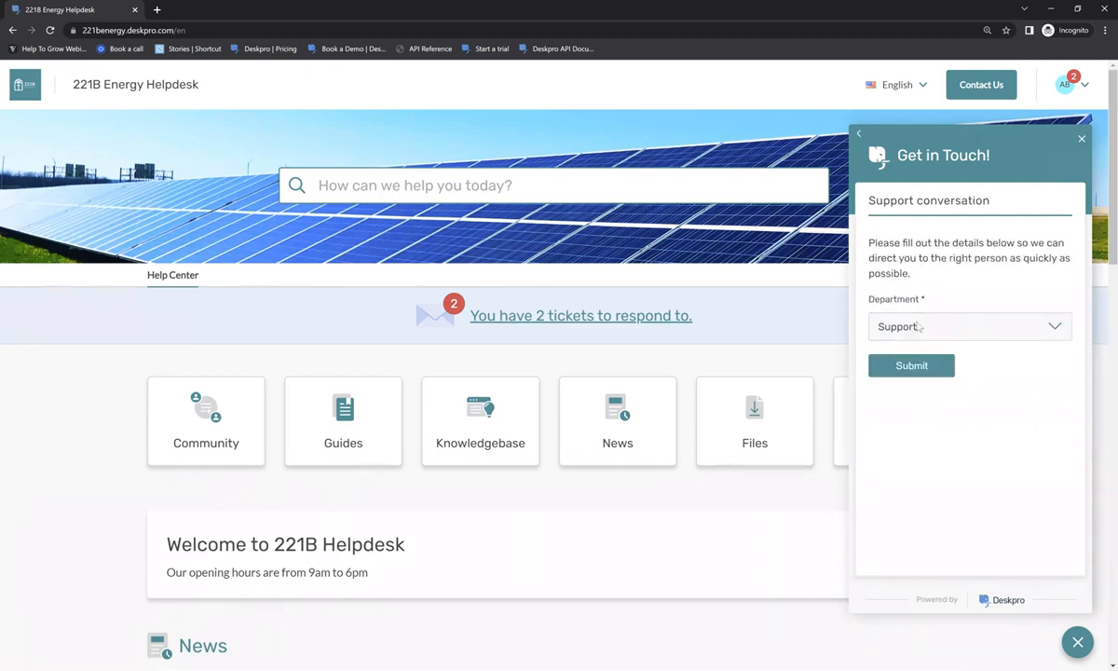
left_click(969, 326)
left_click(953, 286)
left_click(893, 365)
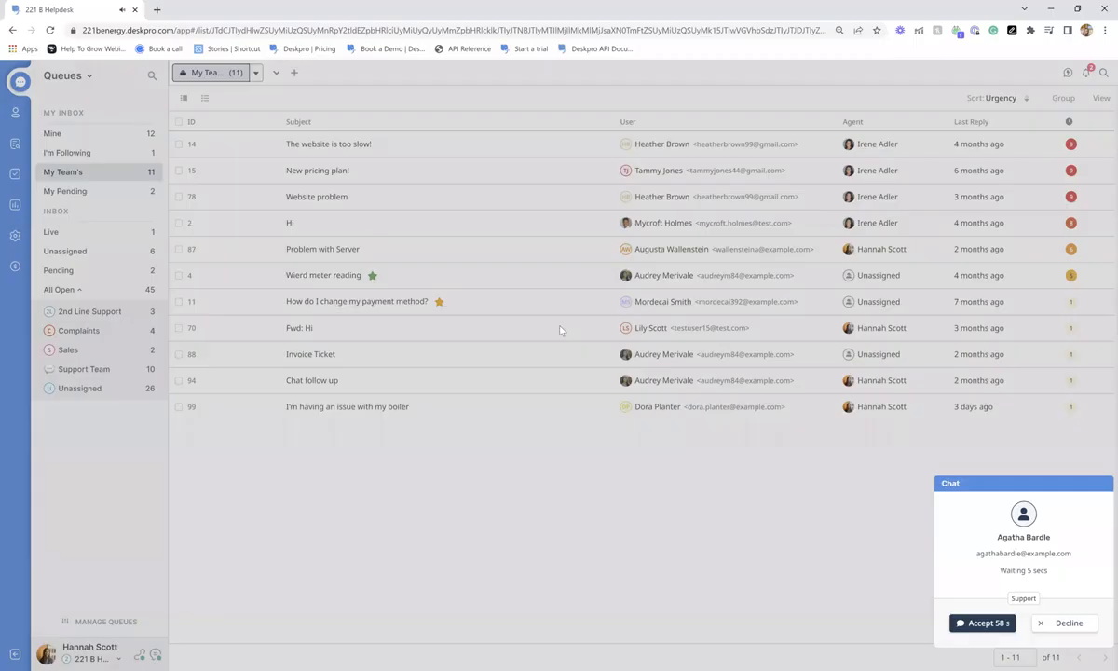
- Accept the incoming chat and send a greeting addressing the customer by name
left_click(989, 625)
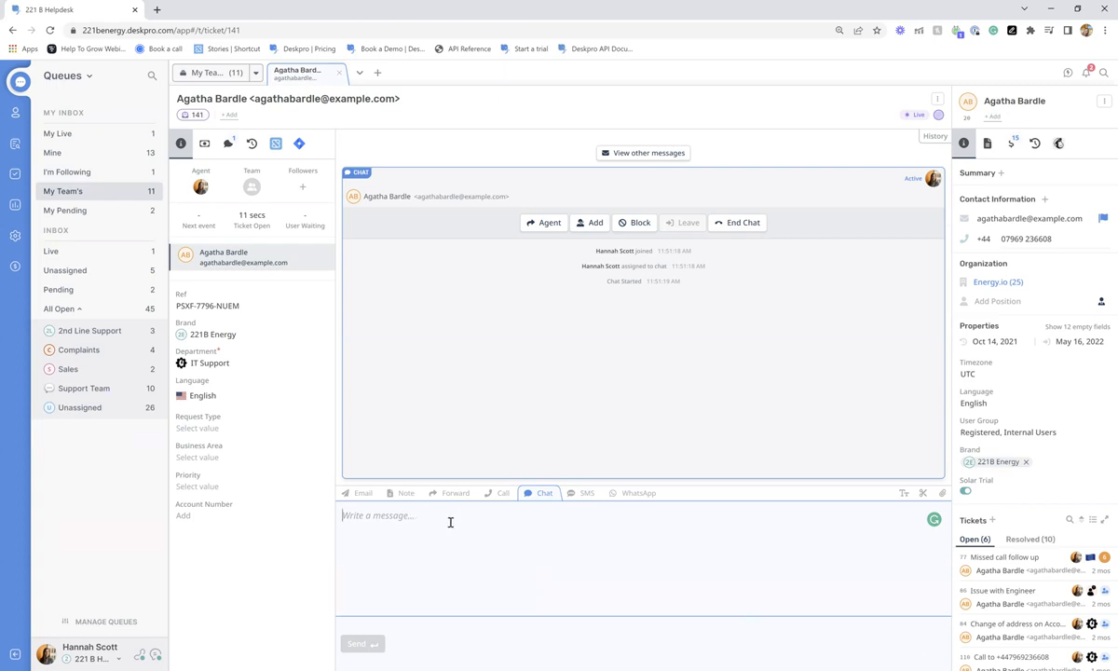
type("Hi")
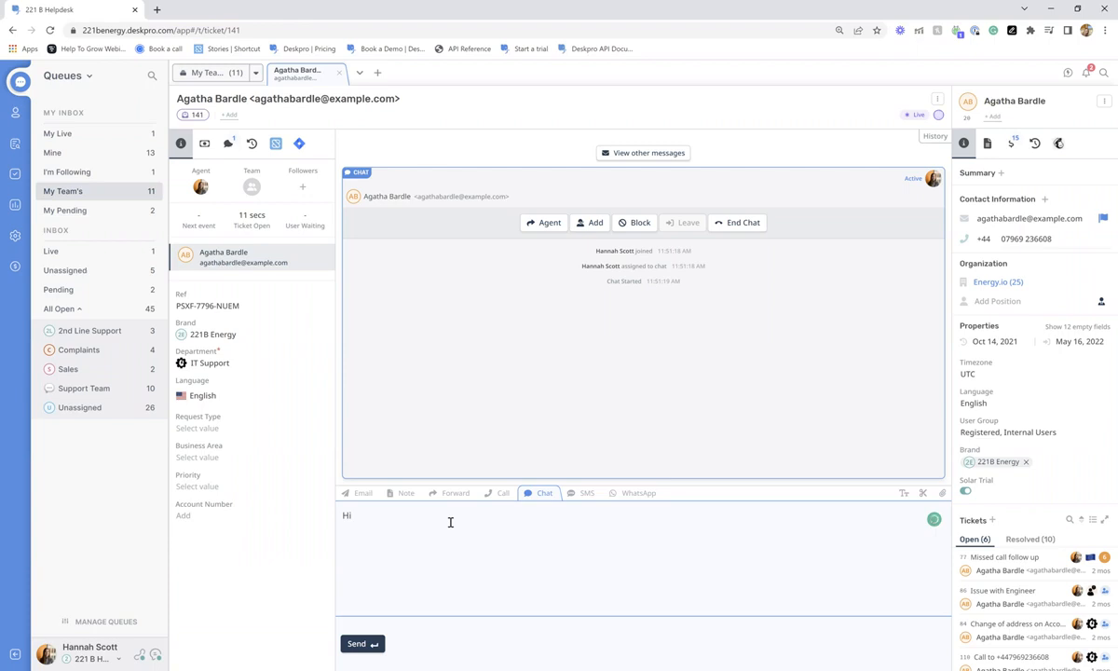
type(" Agatha,")
key("Return")
- Send the follow-up message 'How can we help?' and switch to the customer's window
type("Hoe")
key("BackSpace")
type("w can ")
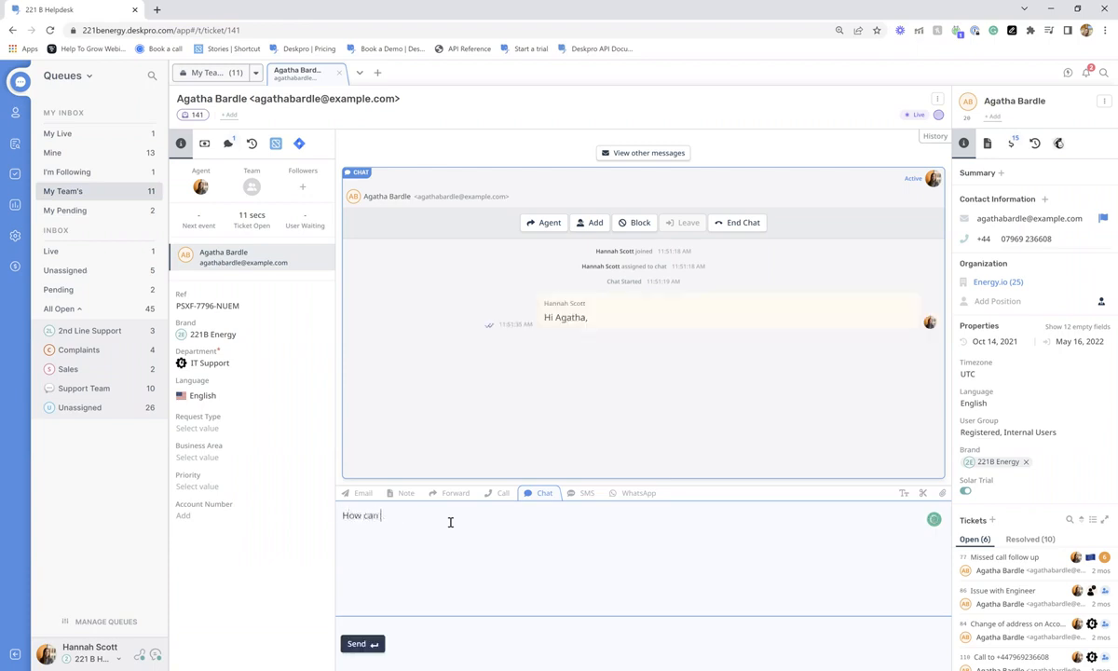
type("we help?")
key("Return")
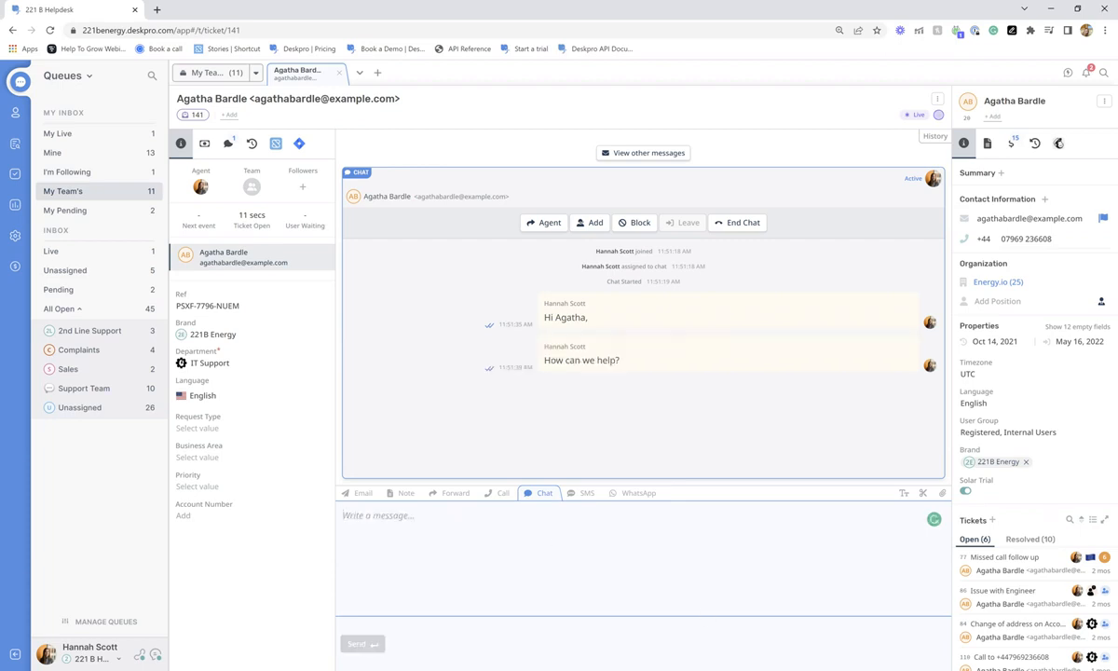
key("alt+Tab")
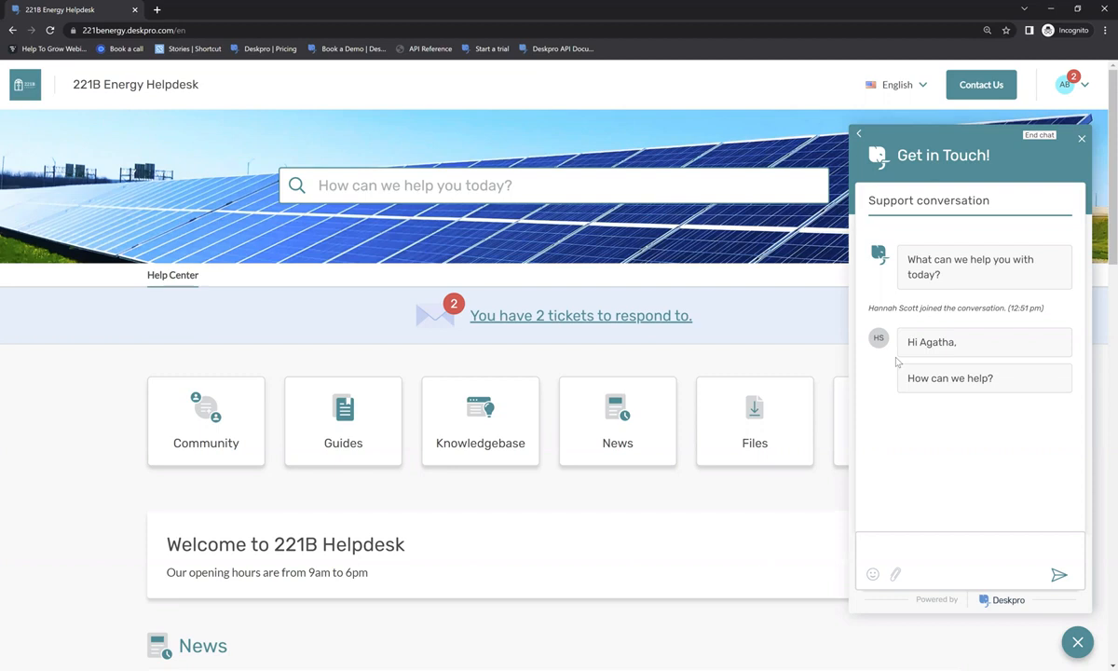
- As the customer, type the reply 'I need to change my address' in the chat widget
left_click(910, 538)
type("I need to q")
type("hange my address")
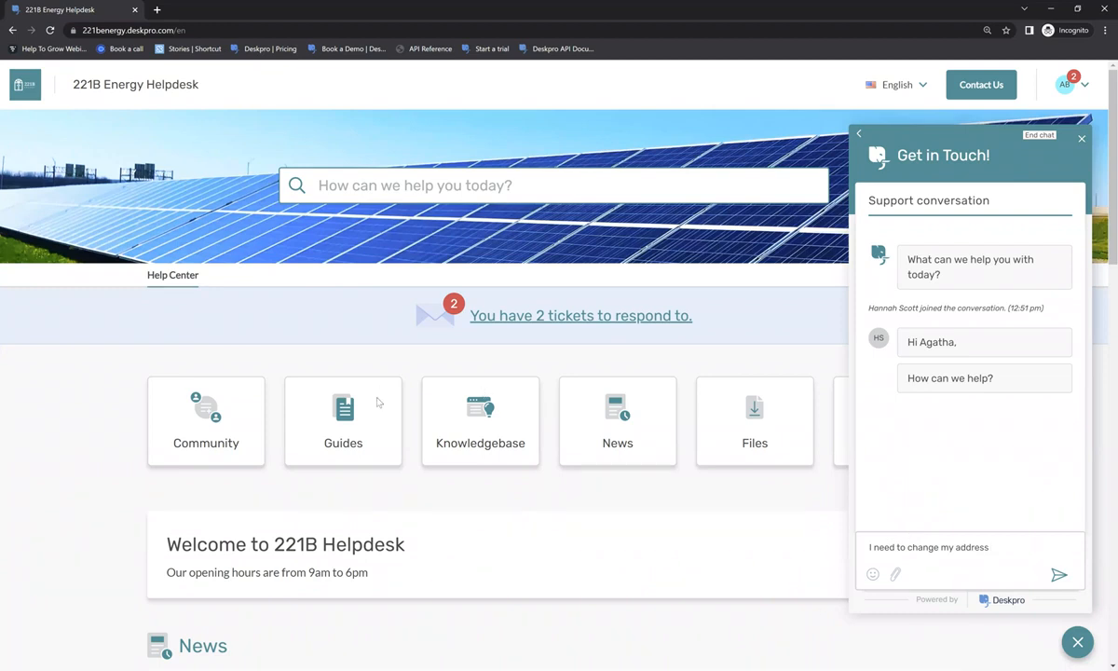
key("alt+Tab")
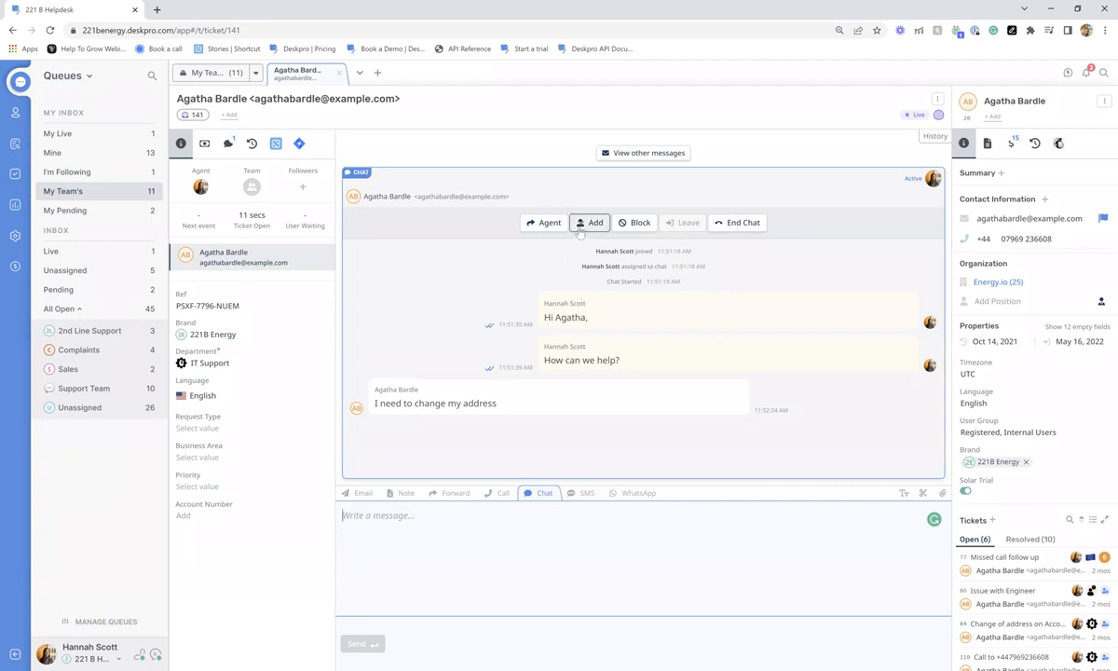
- End the chat from the agent's chat toolbar and confirm it
left_click(729, 227)
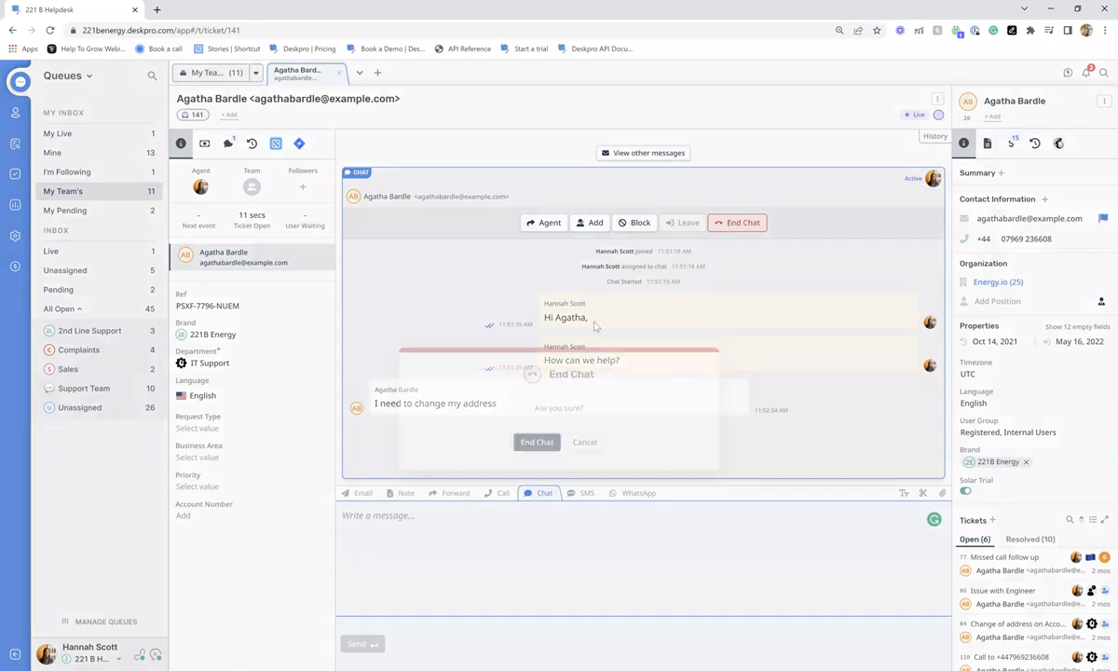
left_click(537, 398)
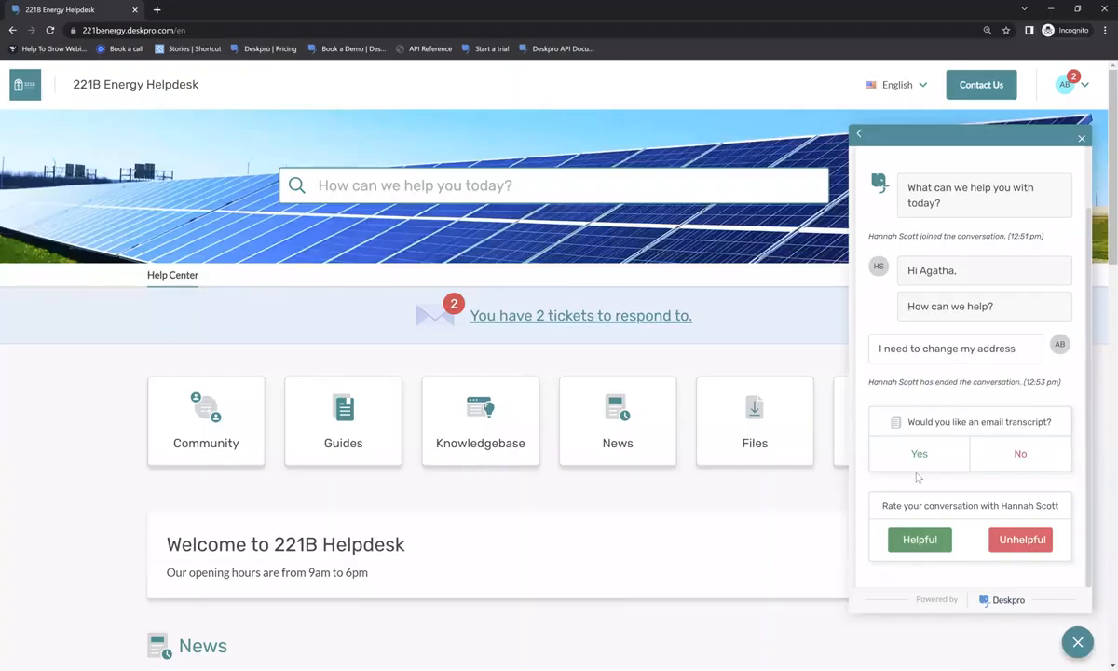
- Decline the email transcript, rate the chat Helpful, and minimise the customer window
left_click(1018, 455)
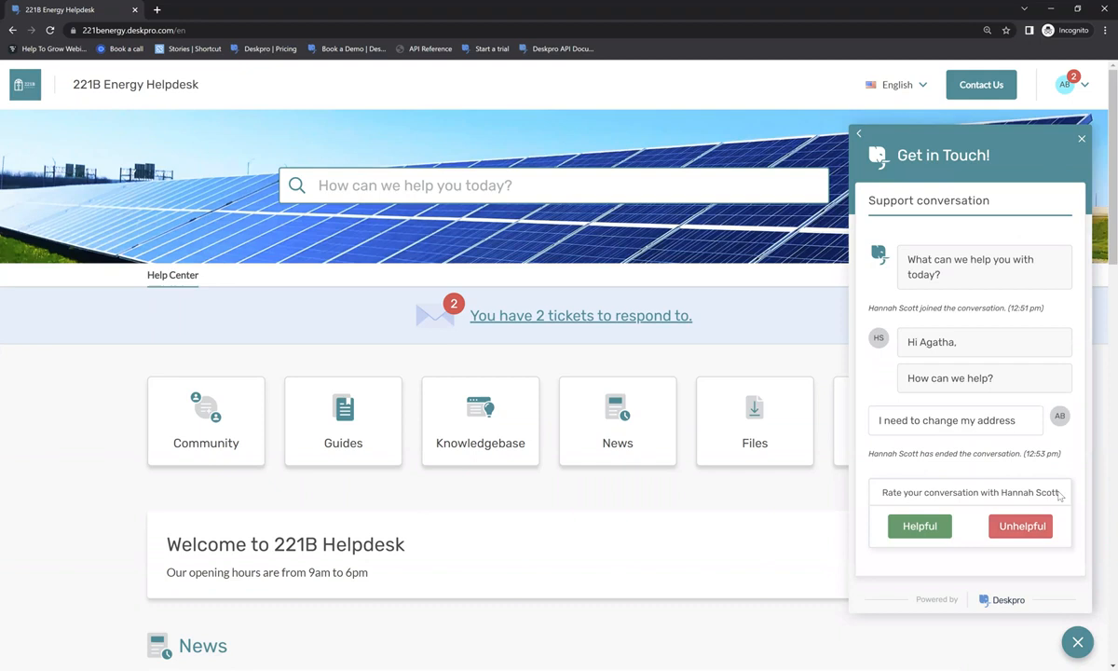
left_click(918, 527)
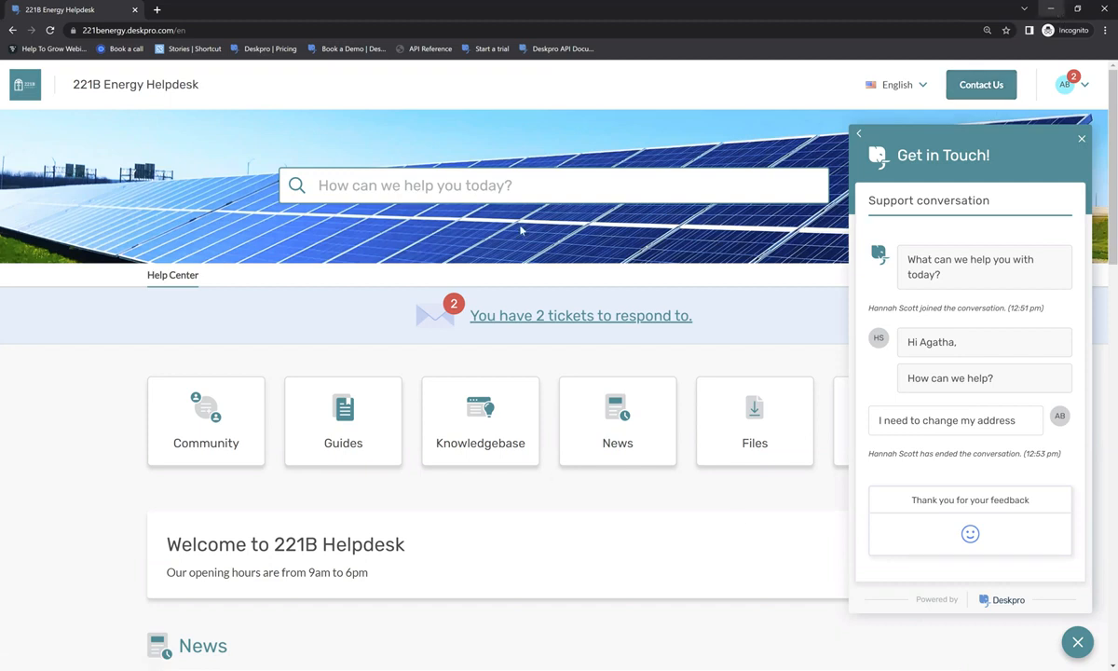
left_click(1053, 11)
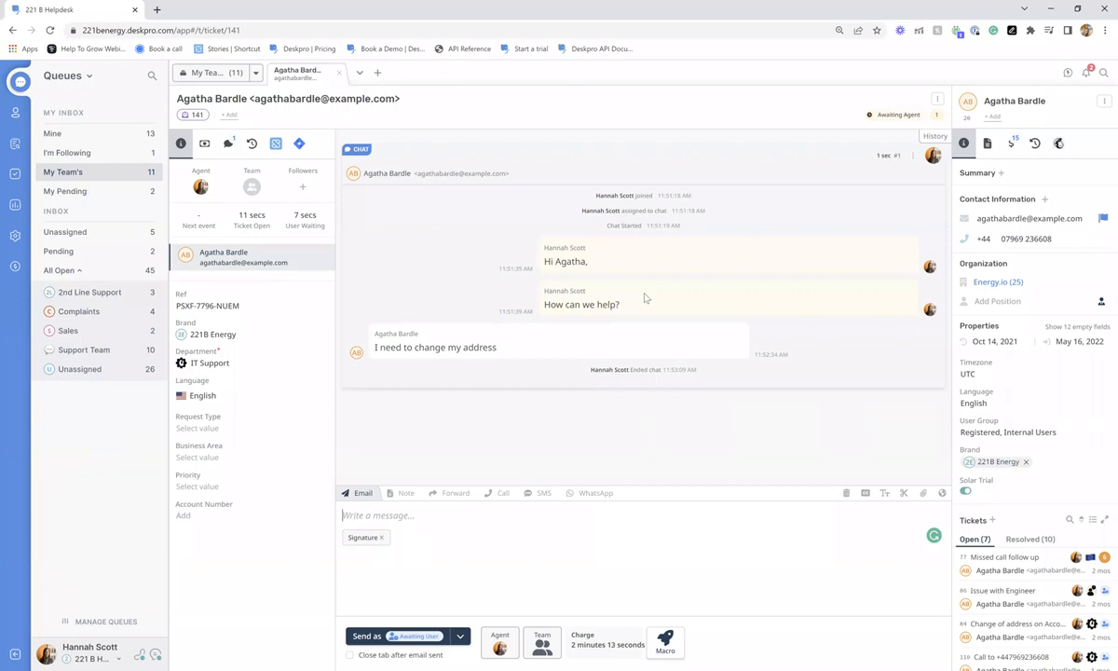
- Mark the chat ticket Resolved, close it, and switch to the Unassigned inbox queue
left_click(896, 115)
left_click(889, 115)
left_click(843, 179)
left_click(338, 74)
left_click(90, 240)
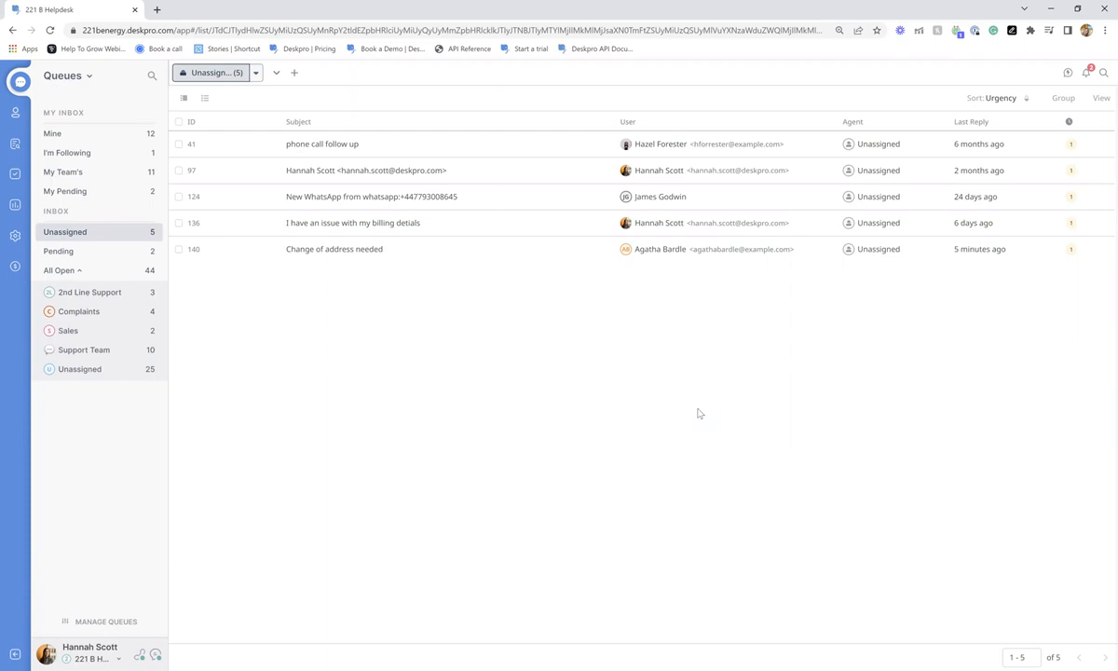
- In Admin, open the Ticket Triggers list and the 'Assign Customer Support Tickets Via RR' trigger
left_click(15, 235)
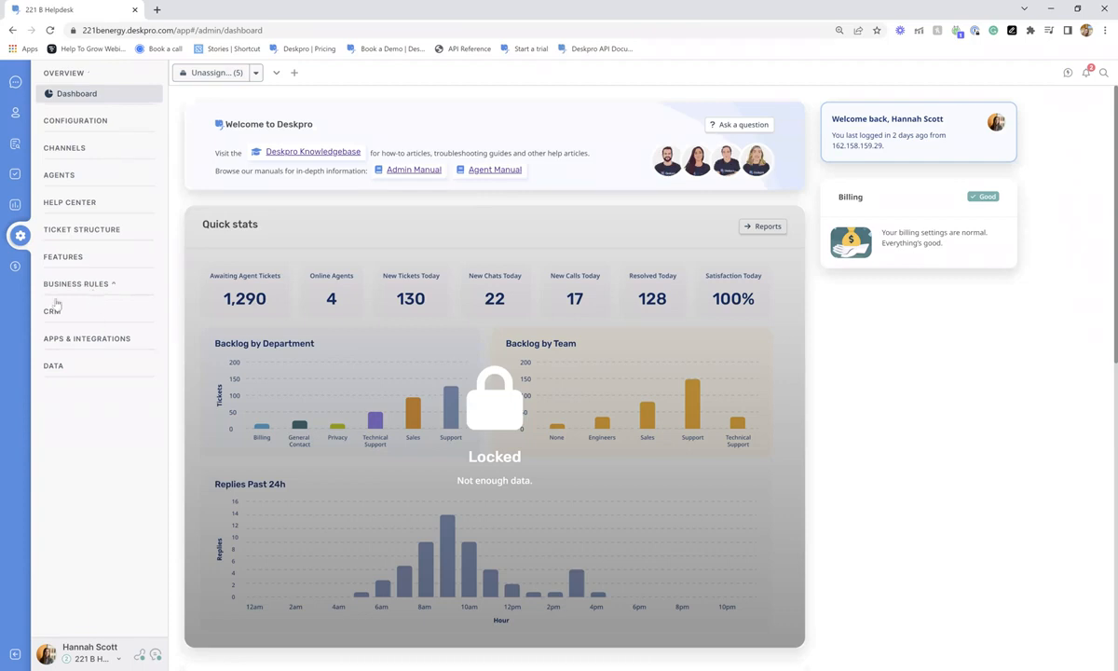
left_click(55, 305)
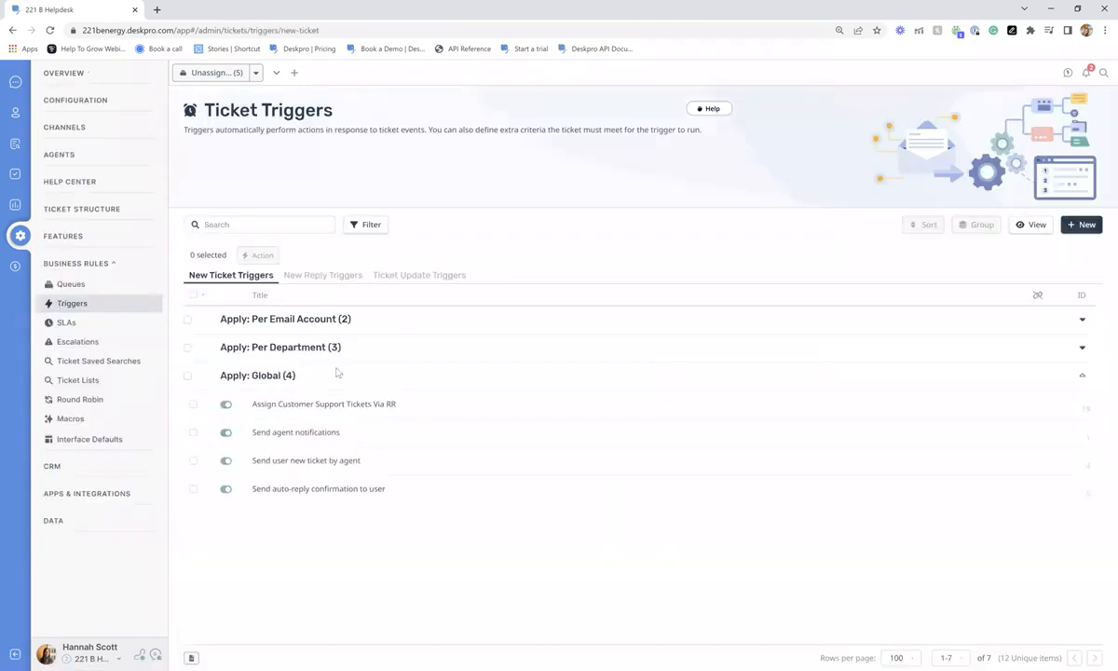
left_click(337, 410)
scroll(874, 566, "down", 2)
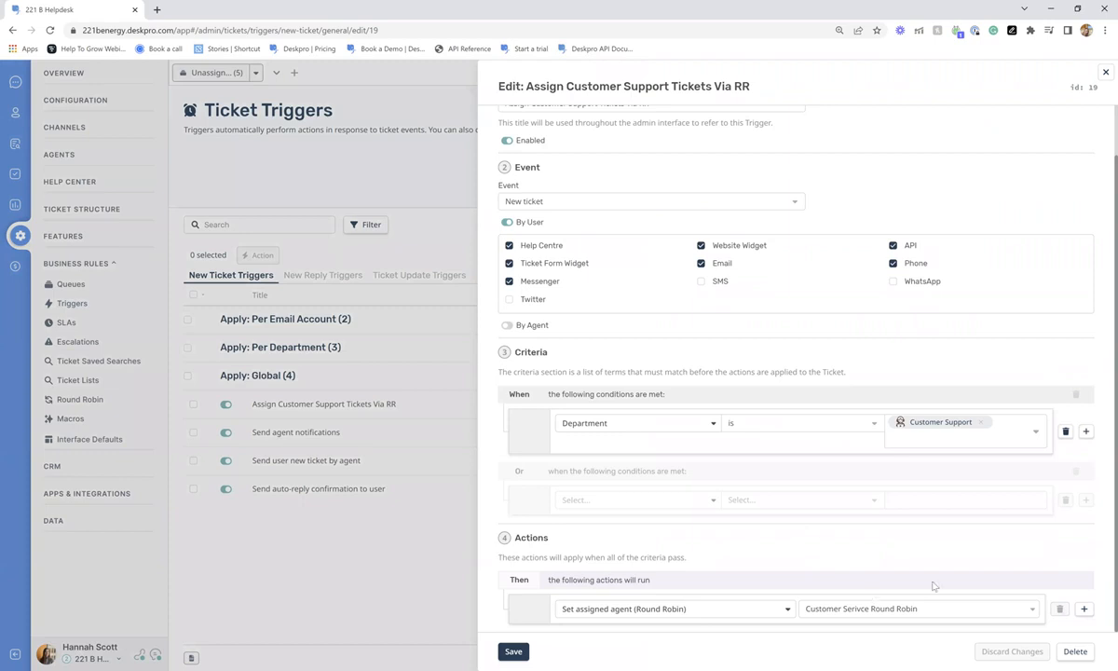
- Scroll through the round-robin trigger's criteria and actions, then close its editor
scroll(878, 384, "up", 2)
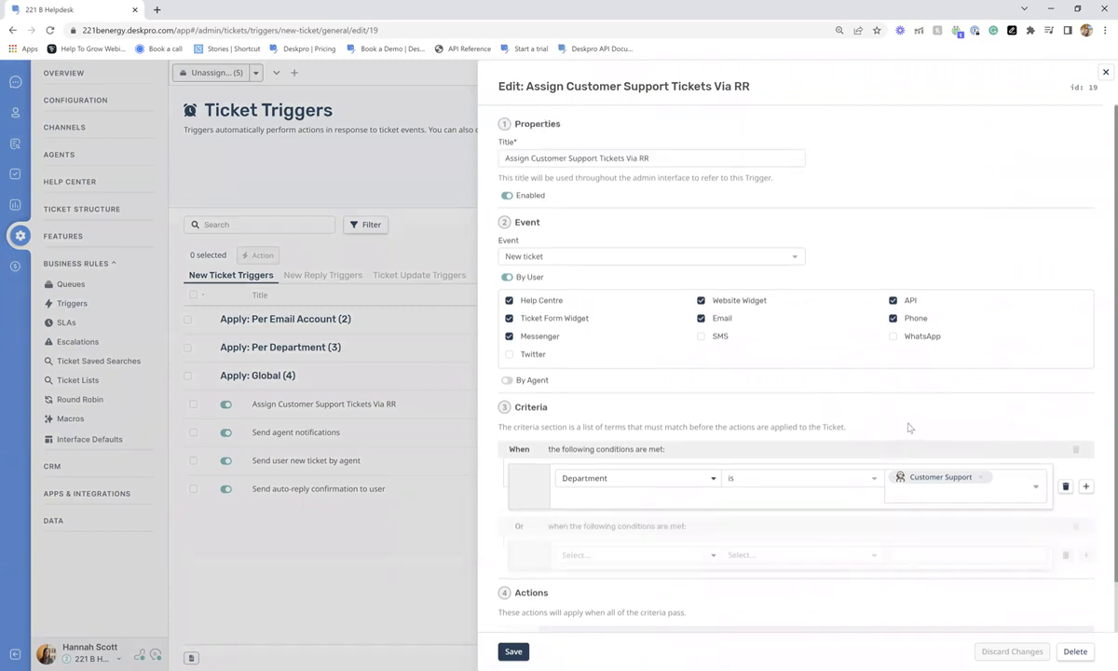
scroll(911, 559, "down", 1)
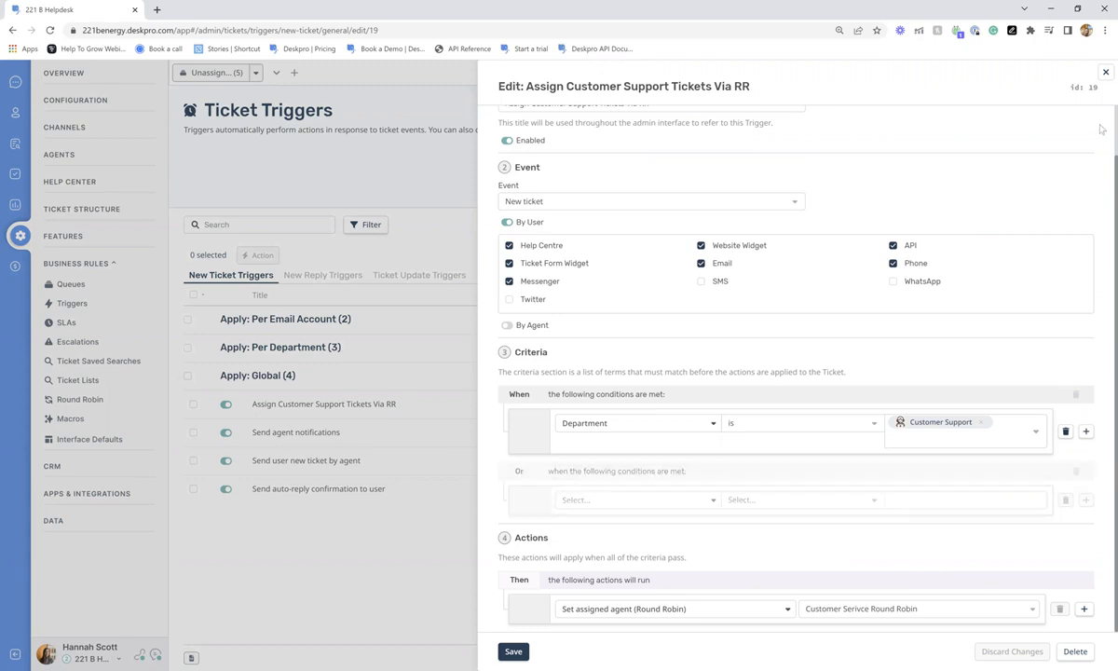
left_click(1104, 78)
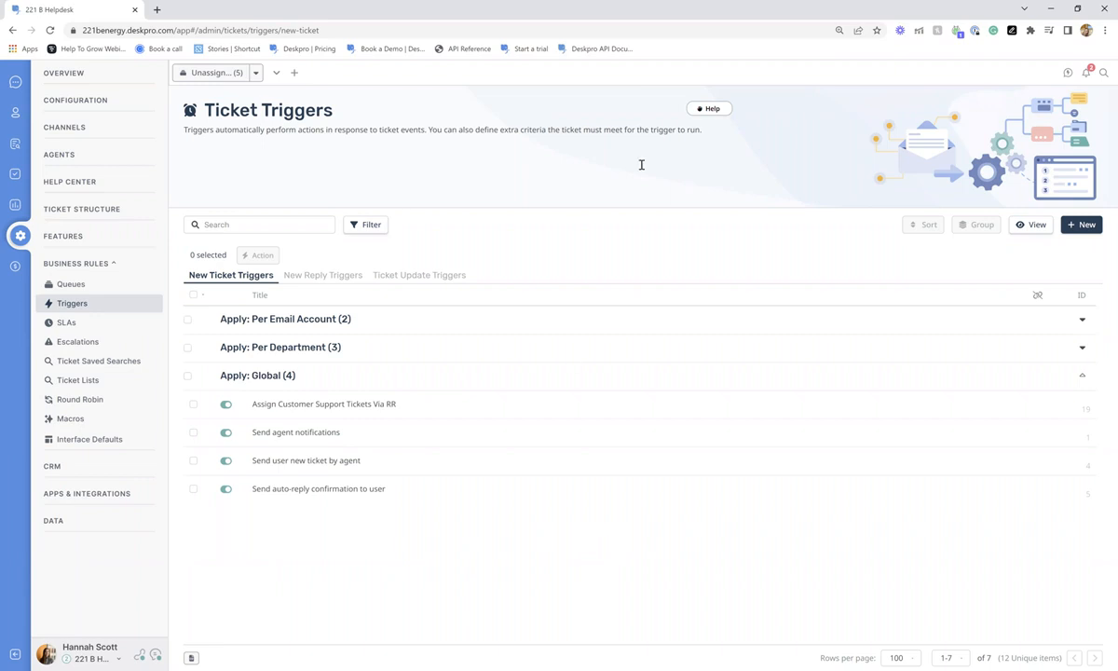
- Go back to the agent ticket queues using the Tickets icon in the sidebar
left_click(15, 81)
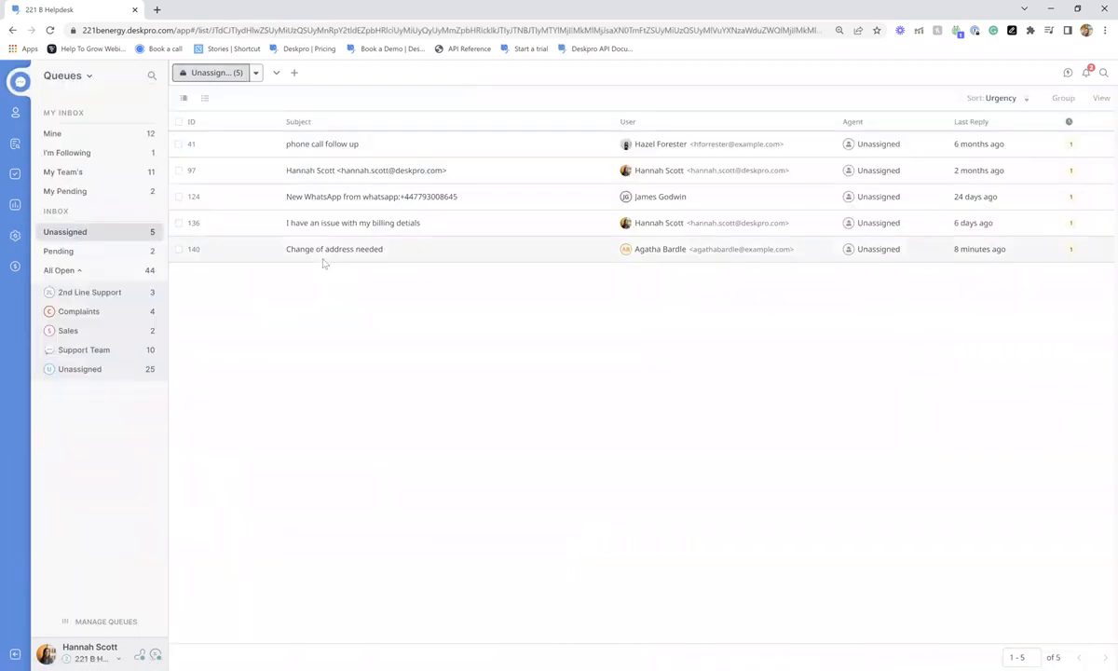
- Group My Team's tickets by agent, view the Unassigned sub-queue, then open the 12-ticket Mine queue
left_click(104, 171)
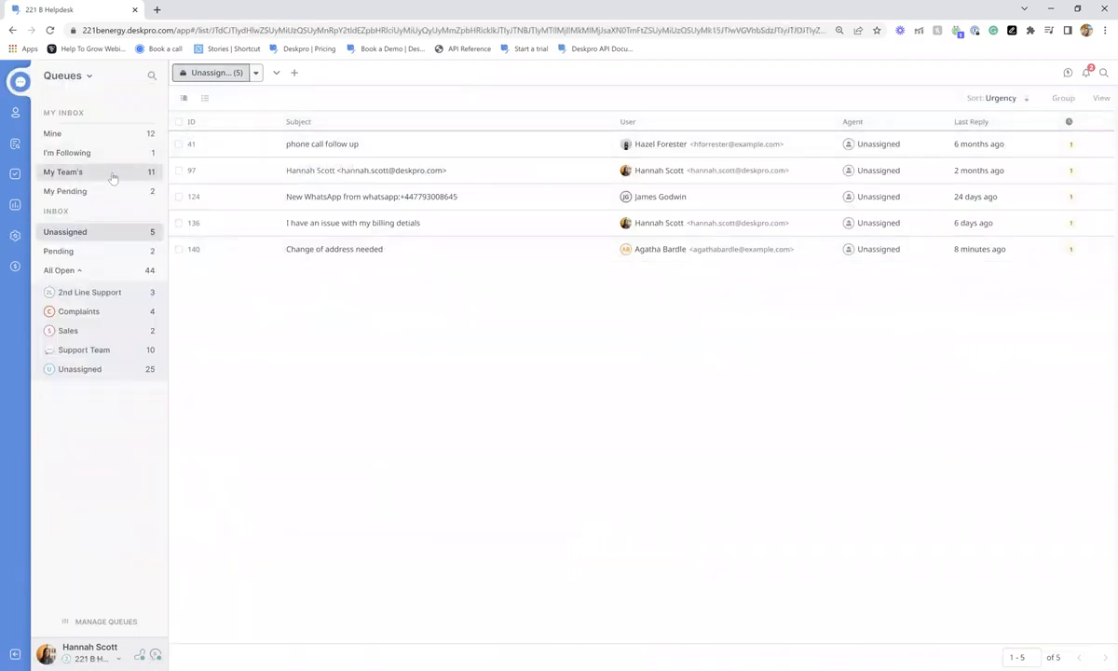
left_click(193, 164)
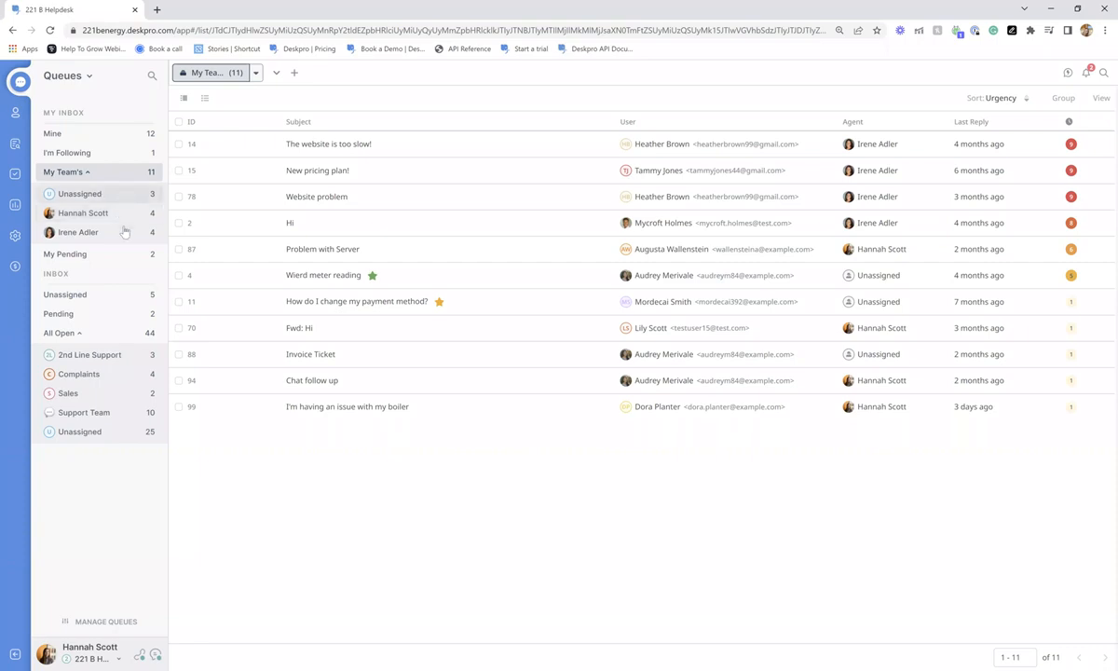
left_click(131, 193)
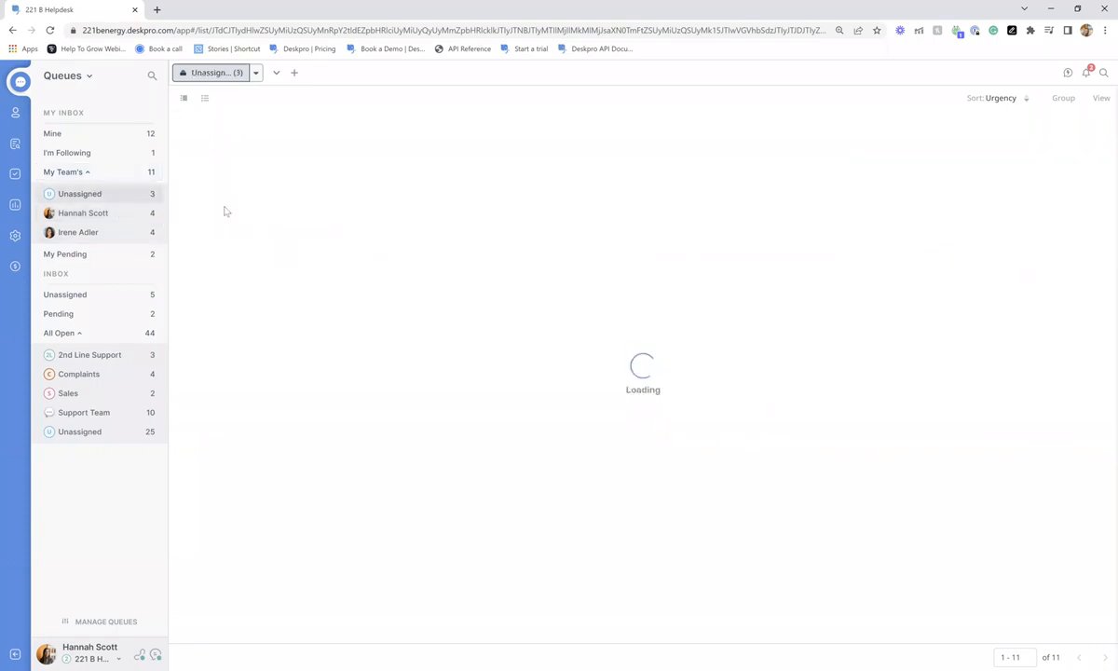
left_click(93, 133)
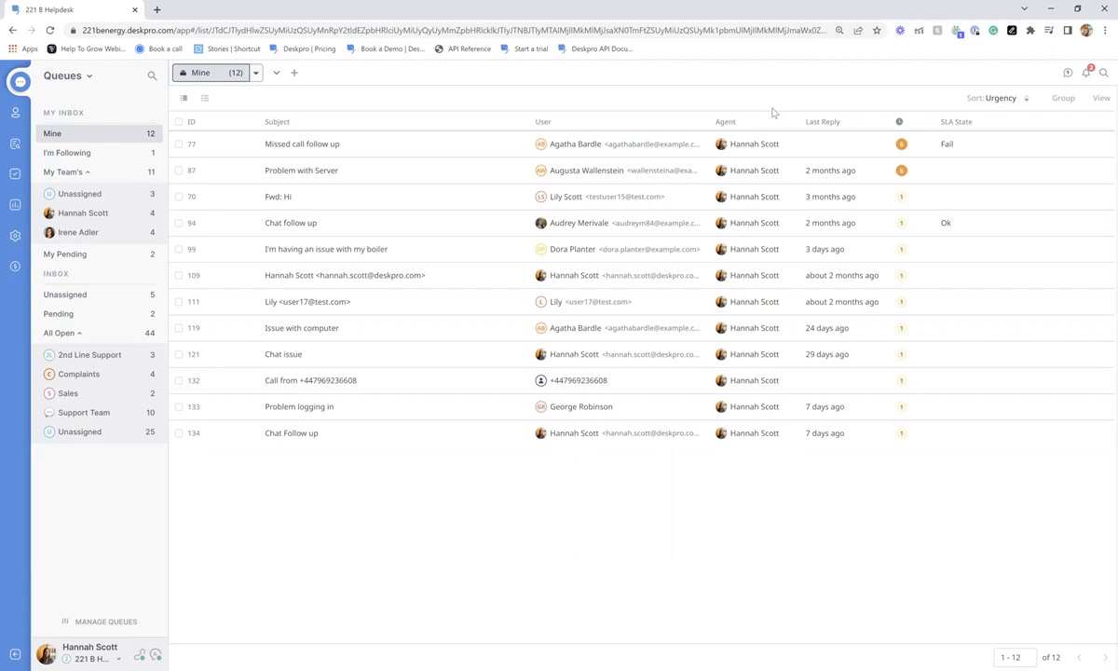
- Review the Mine queue's sort, group and column options, then switch to the Unassigned inbox queue
left_click(985, 99)
left_click(985, 101)
left_click(1065, 99)
left_click(1065, 100)
left_click(1102, 101)
scroll(1068, 166, "down", 3)
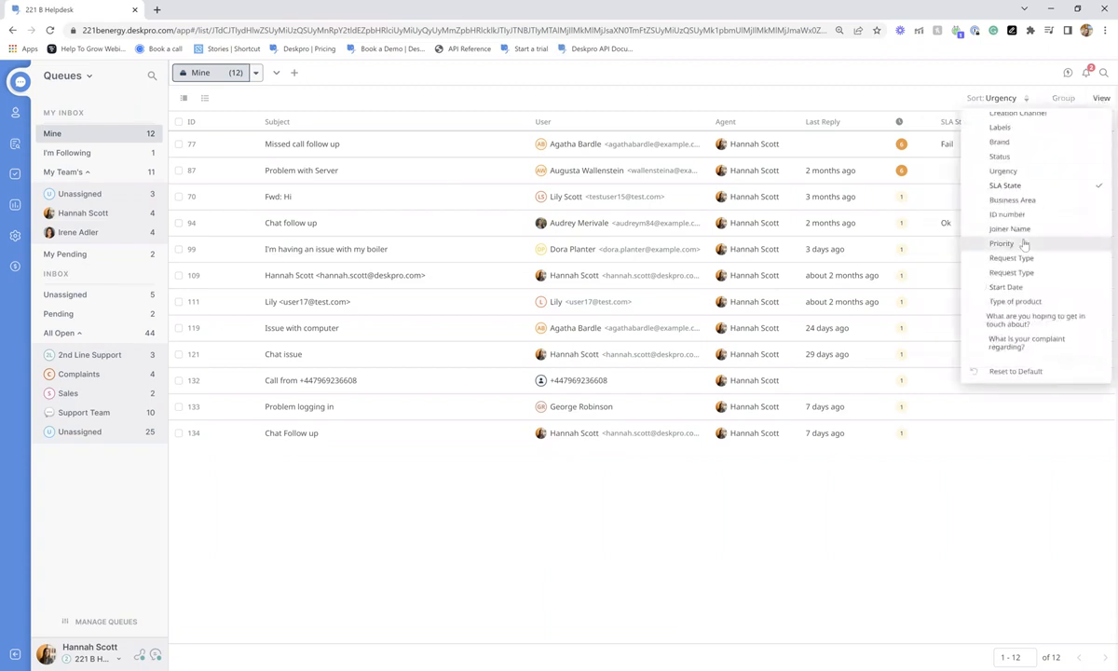
left_click(675, 93)
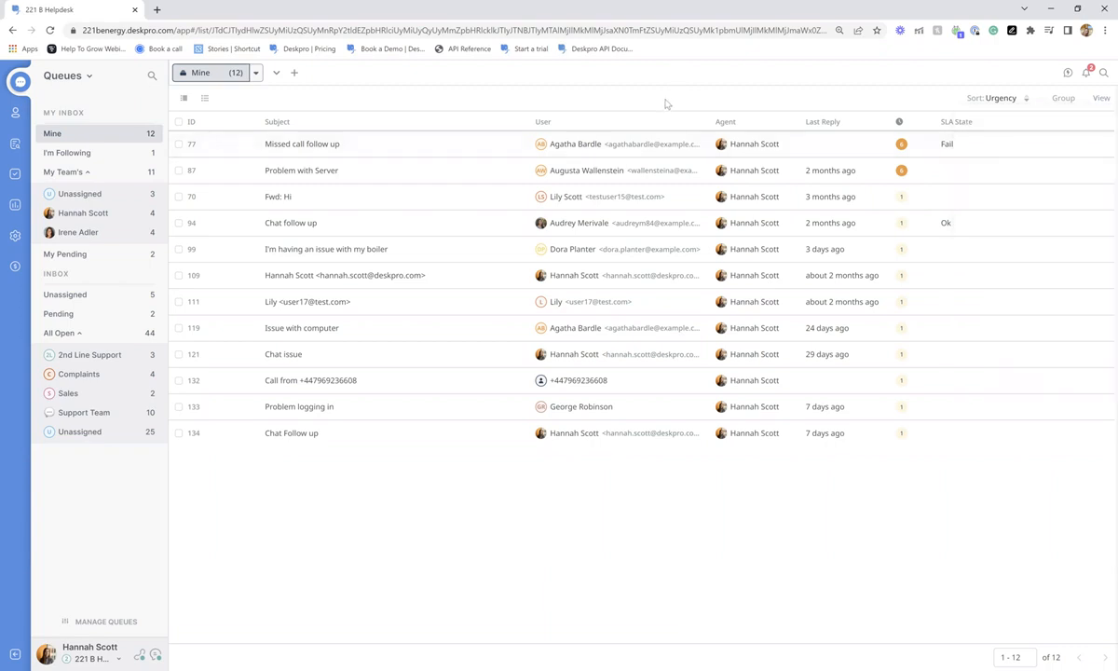
left_click(110, 295)
- Open ticket 140 'Change of address needed' and assign yourself, leaving the agent list unchanged
left_click(481, 266)
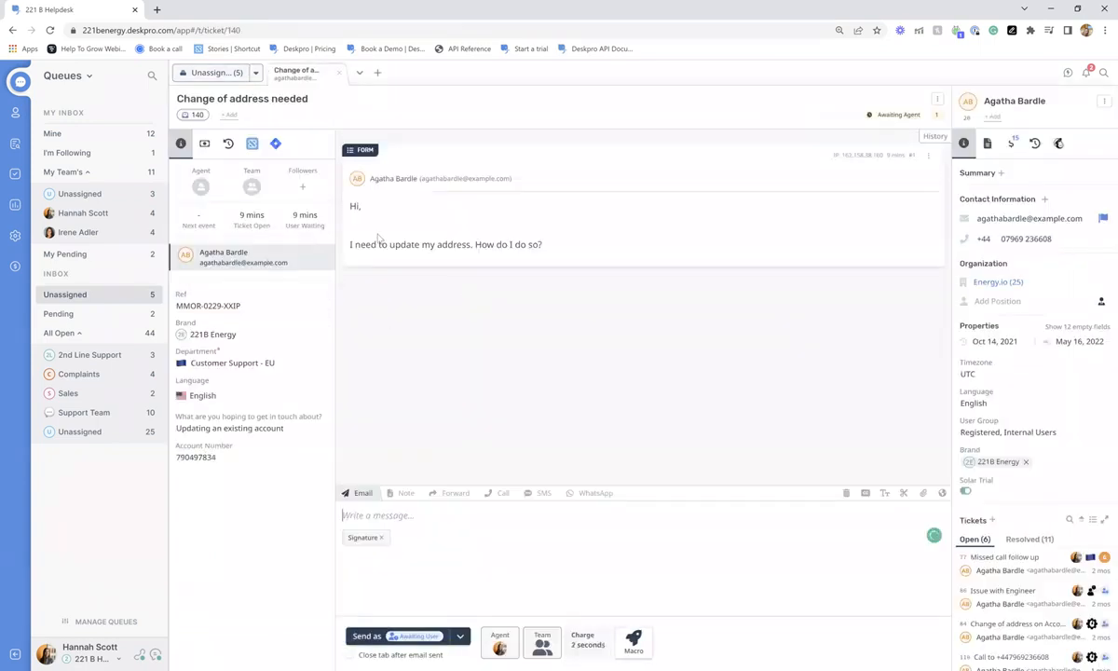
left_click(198, 189)
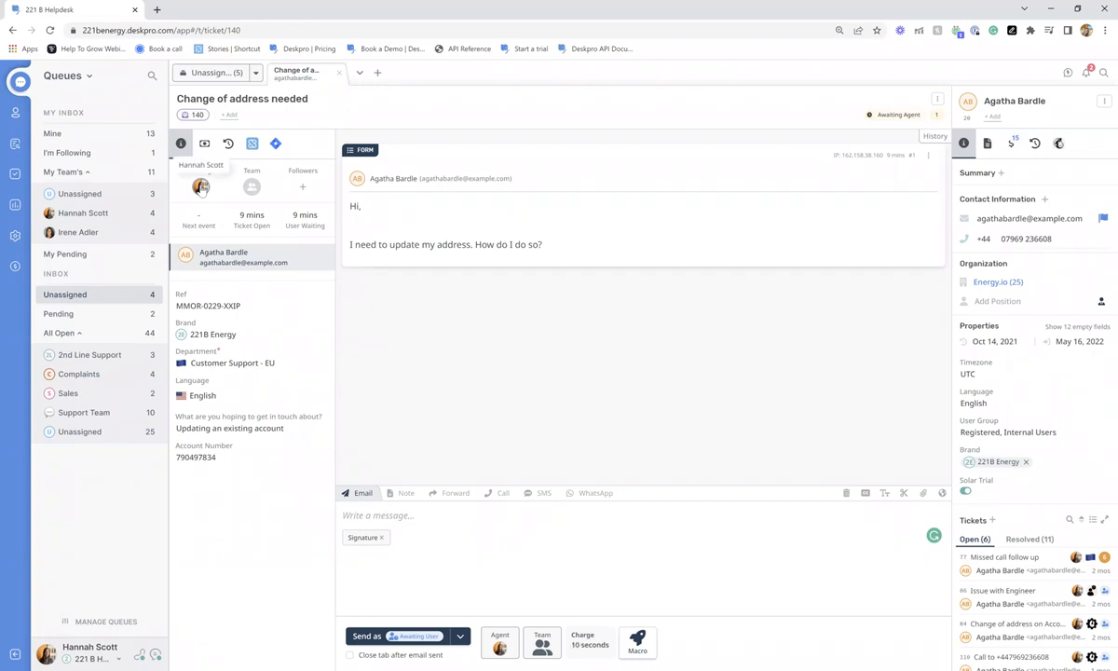
left_click(200, 187)
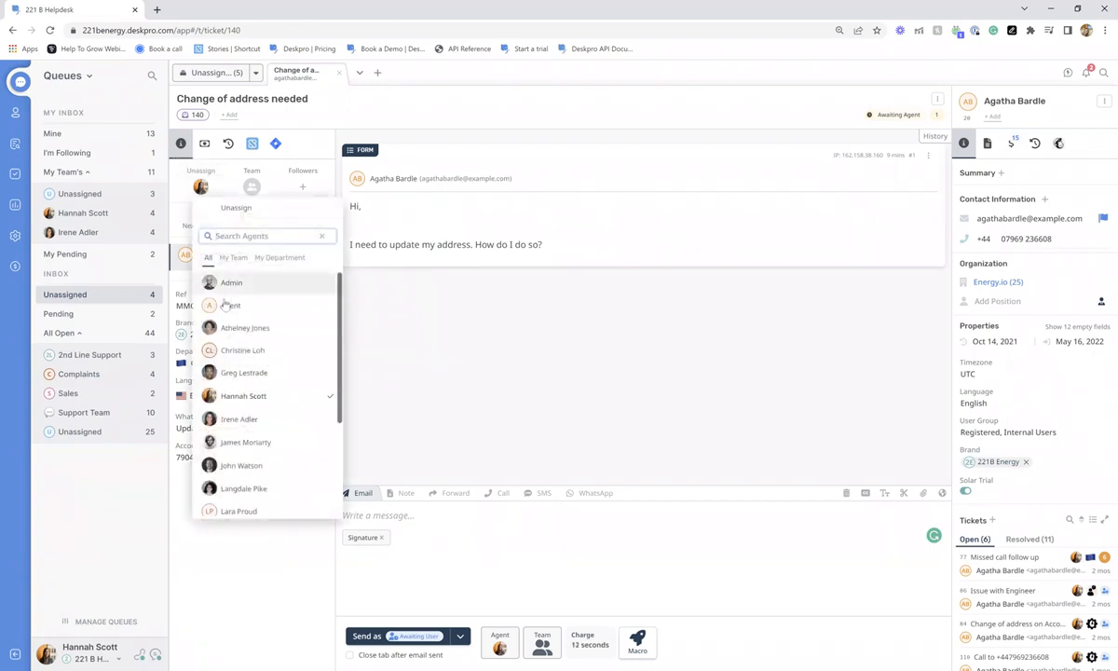
scroll(242, 336, "down", 5)
scroll(252, 352, "up", 5)
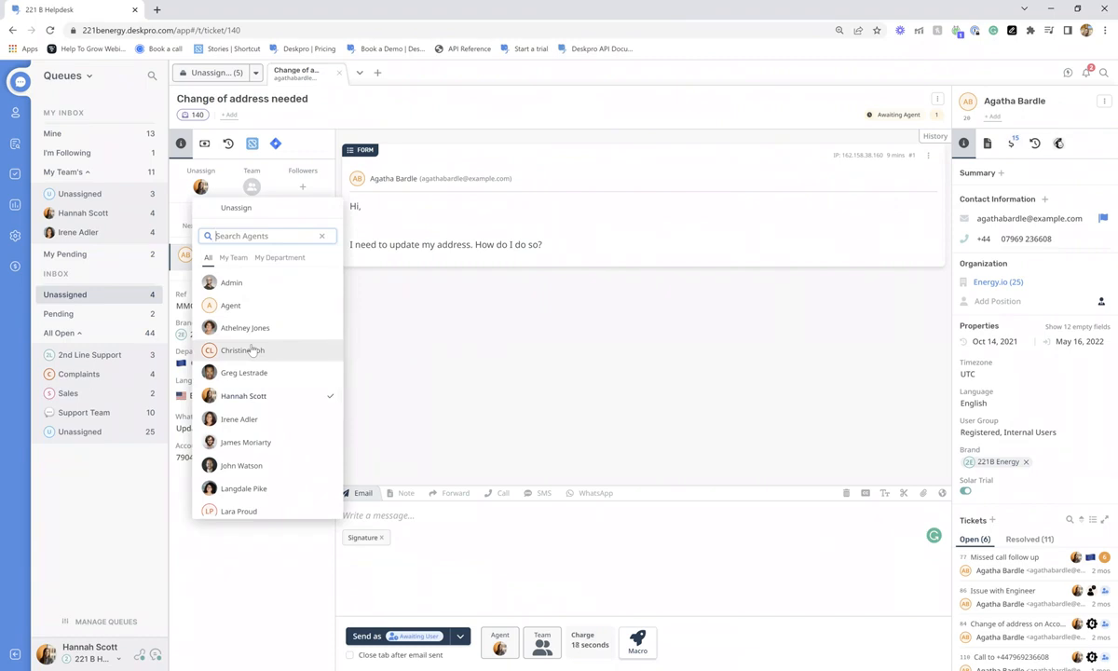
left_click(546, 149)
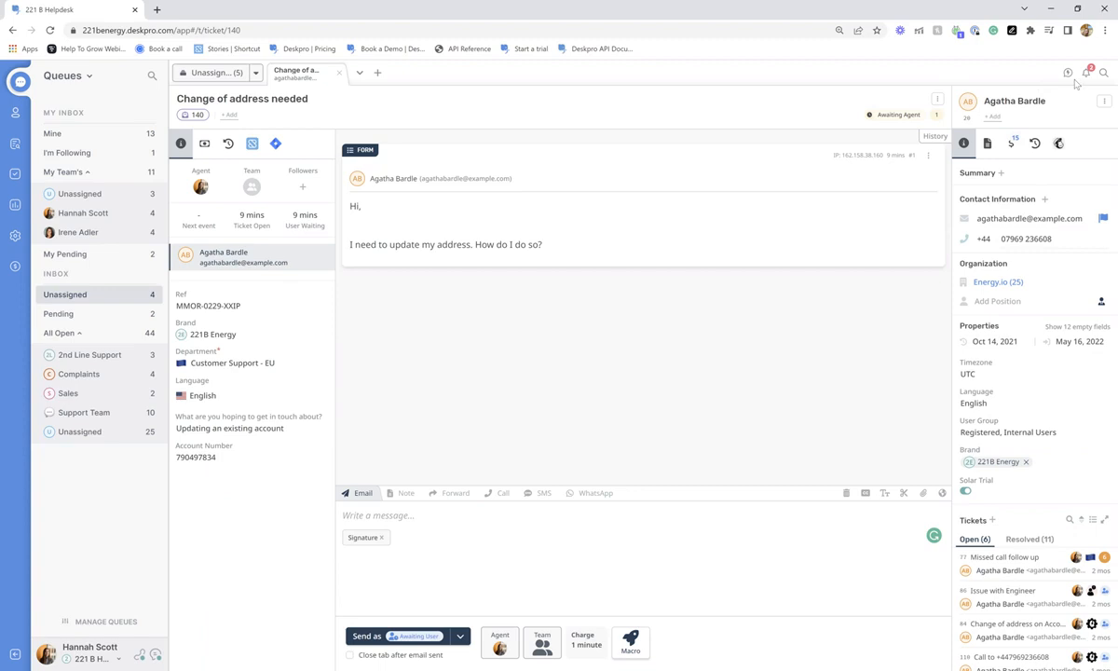
scroll(1040, 355, "down", 2)
scroll(1040, 355, "up", 2)
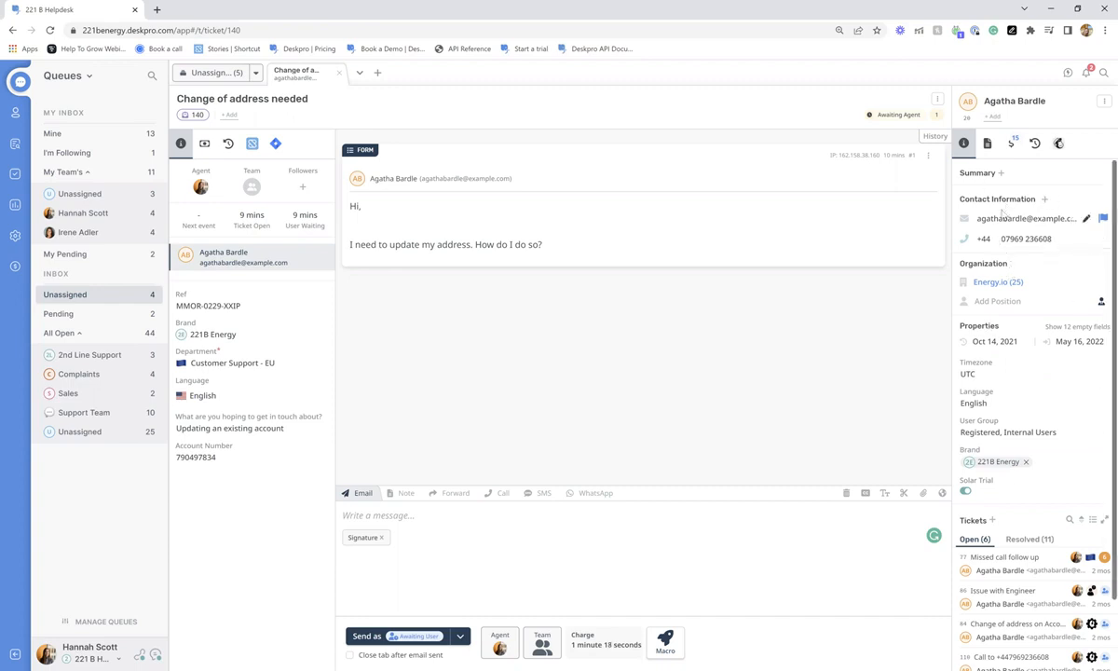
scroll(1032, 309, "down", 1)
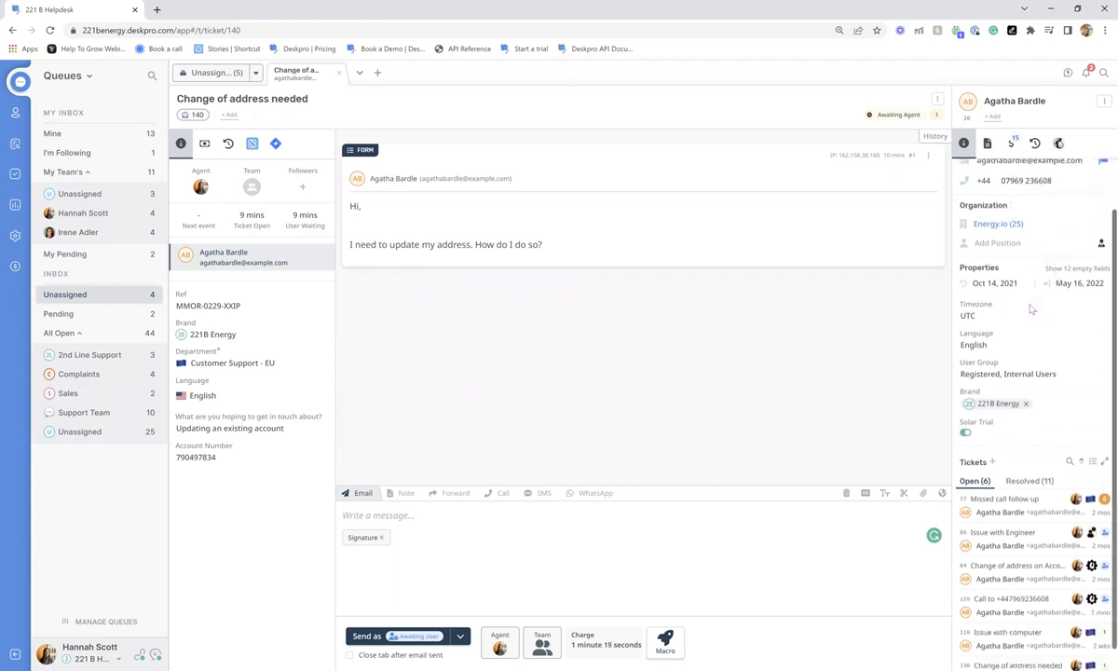
left_click(993, 225)
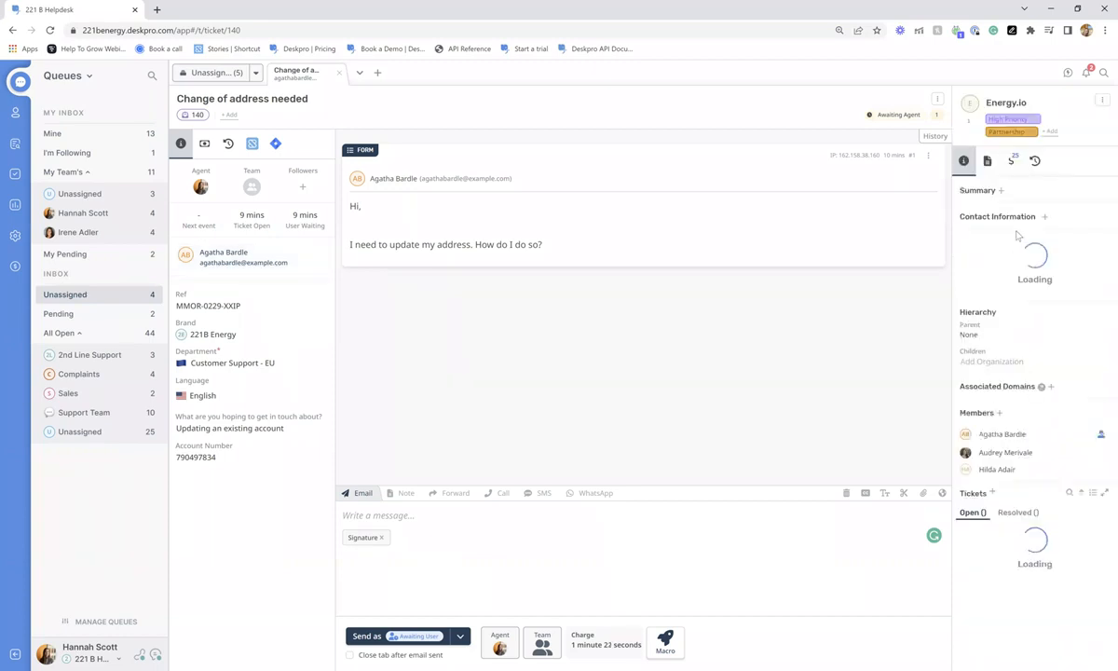
scroll(1025, 373, "down", 4)
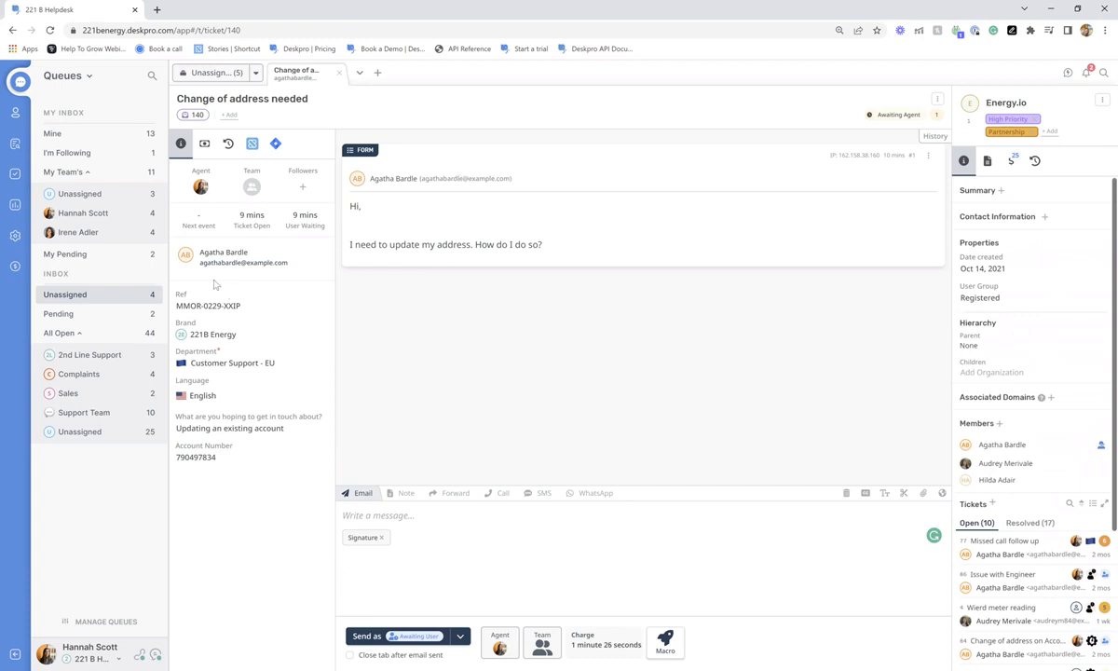
left_click(212, 250)
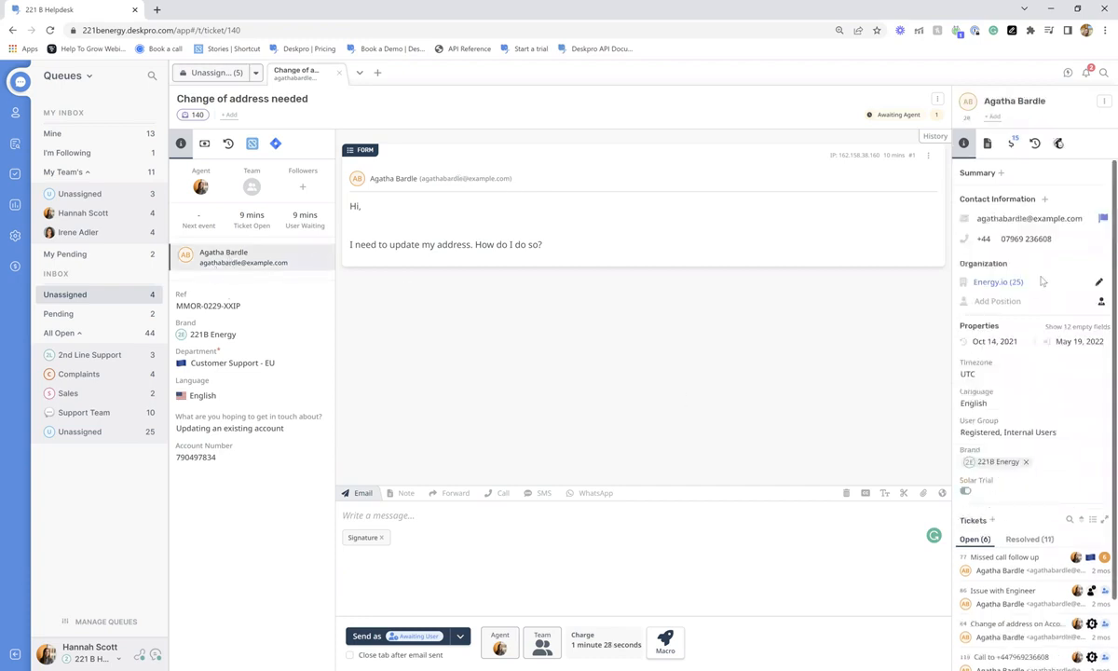
scroll(1067, 404, "down", 2)
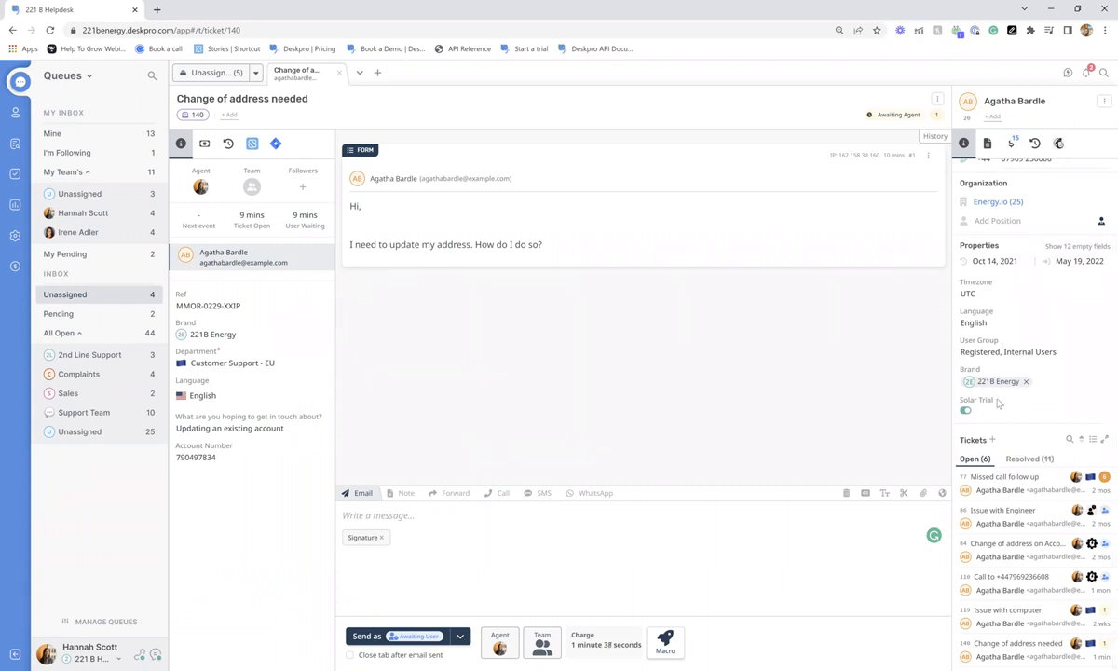
left_click(1053, 247)
scroll(1053, 314, "down", 2)
scroll(1062, 321, "down", 1)
scroll(1071, 328, "up", 5)
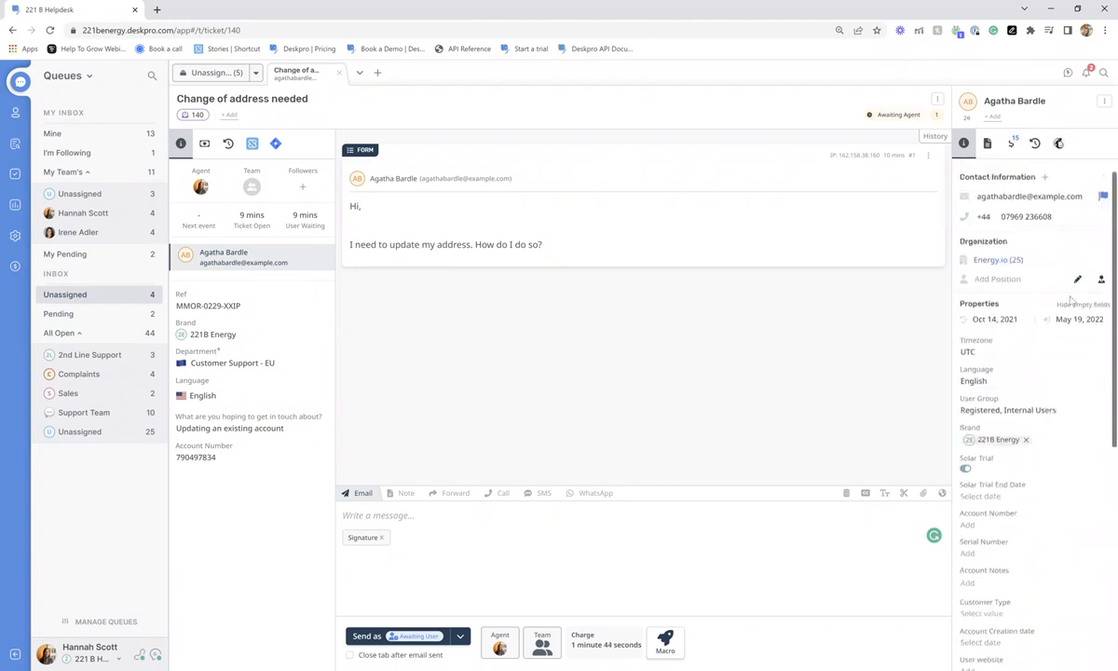
left_click(1074, 305)
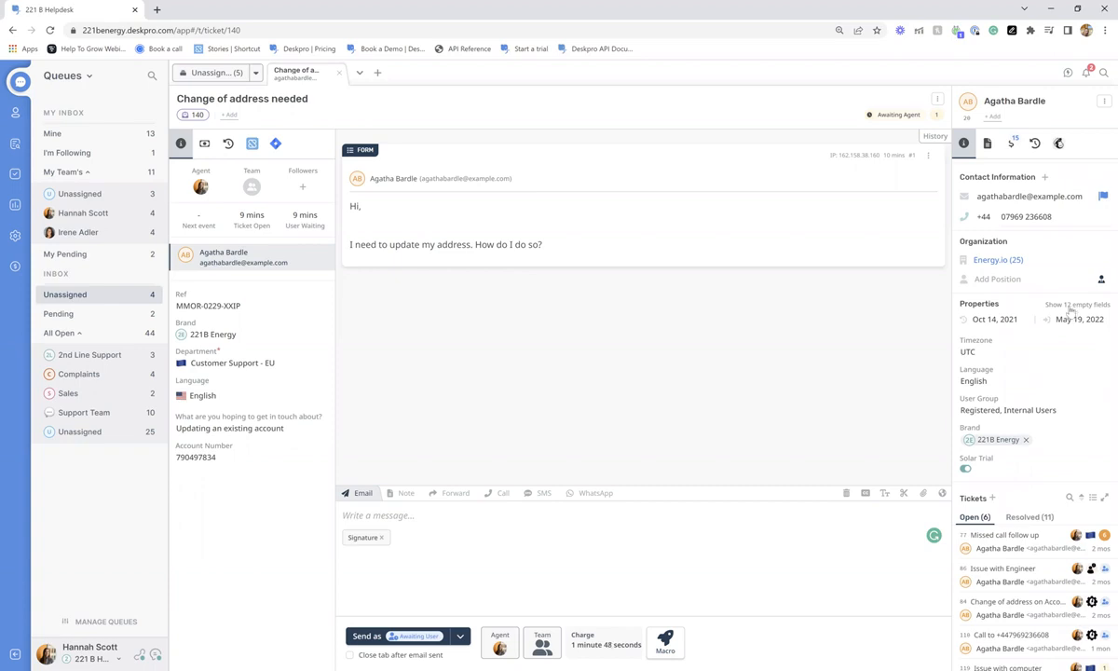
scroll(1065, 344, "down", 1)
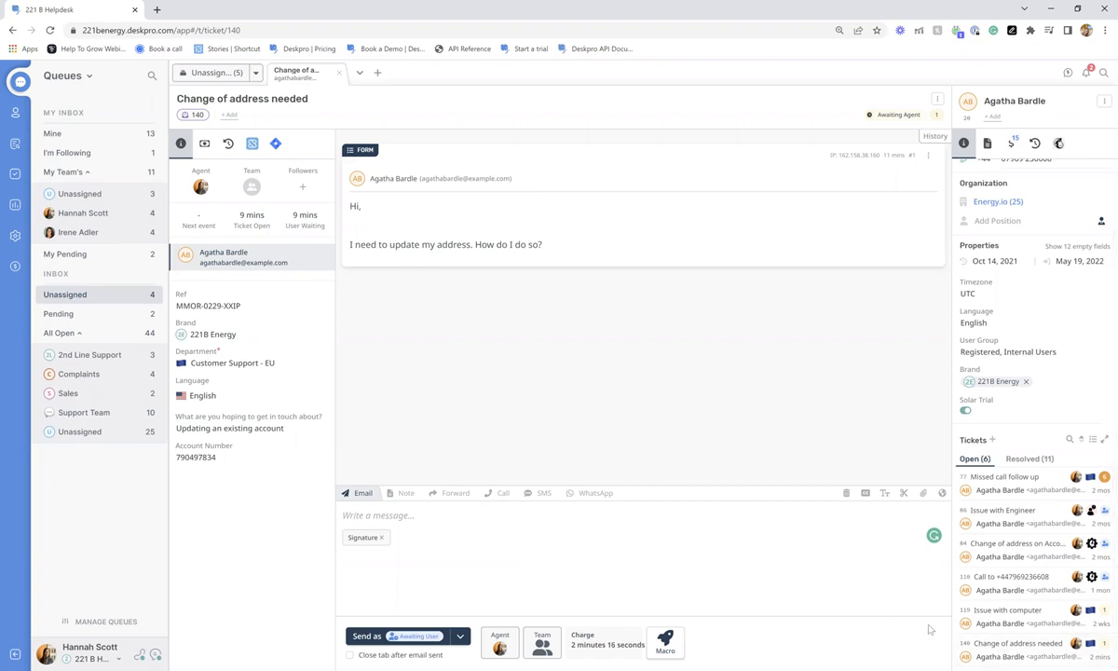
left_click(993, 559)
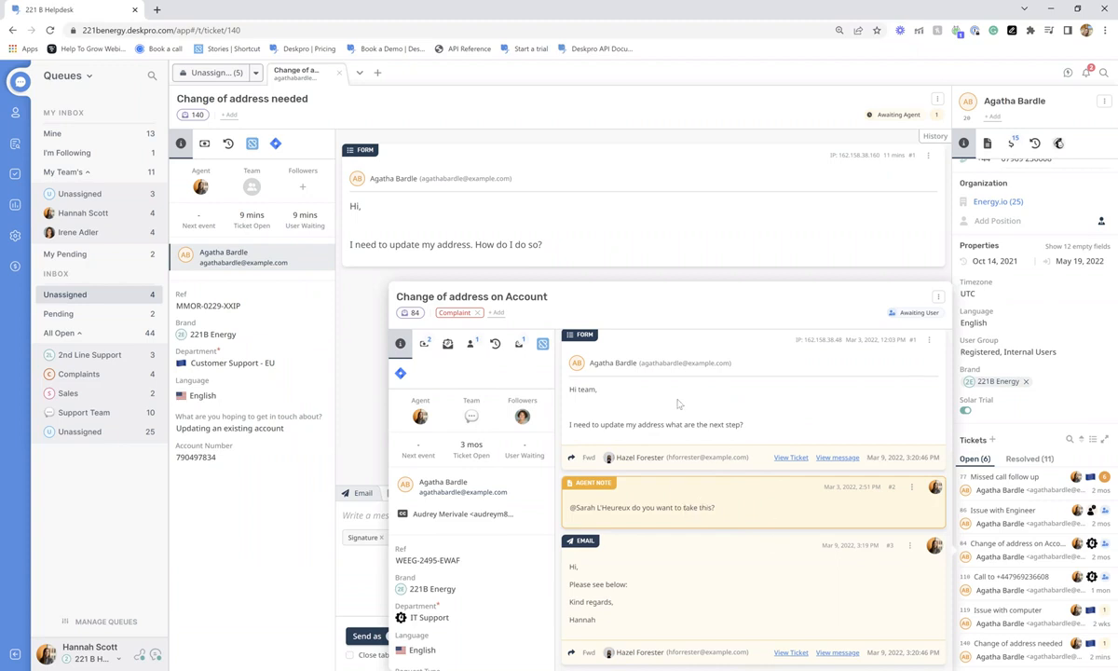
left_click(845, 226)
left_click(938, 100)
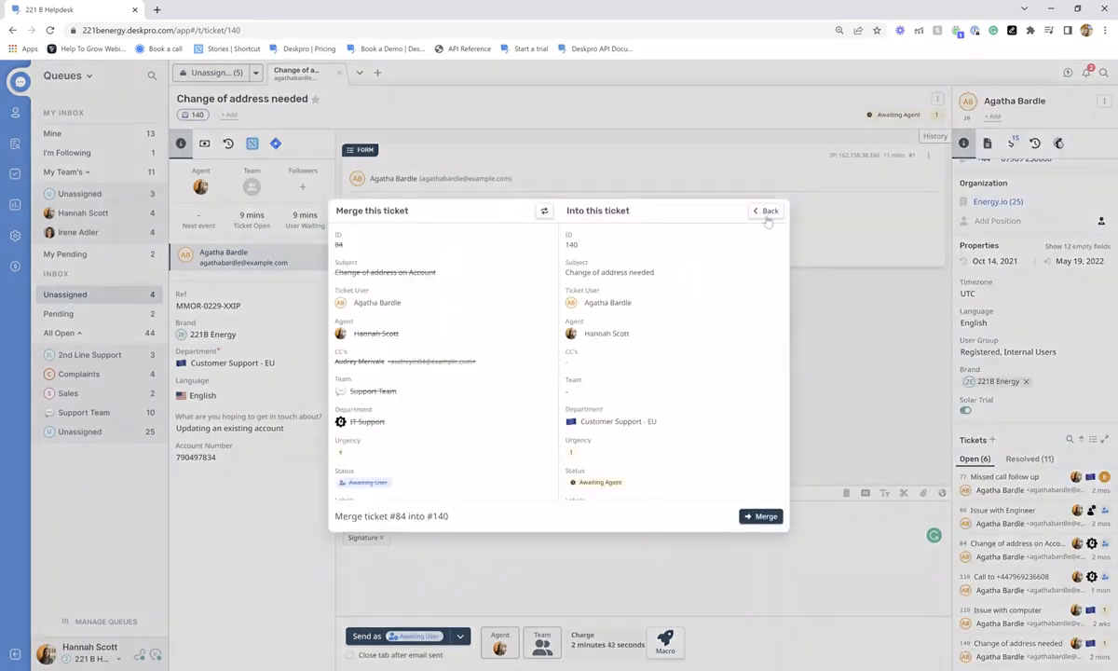
left_click(766, 210)
left_click(741, 136)
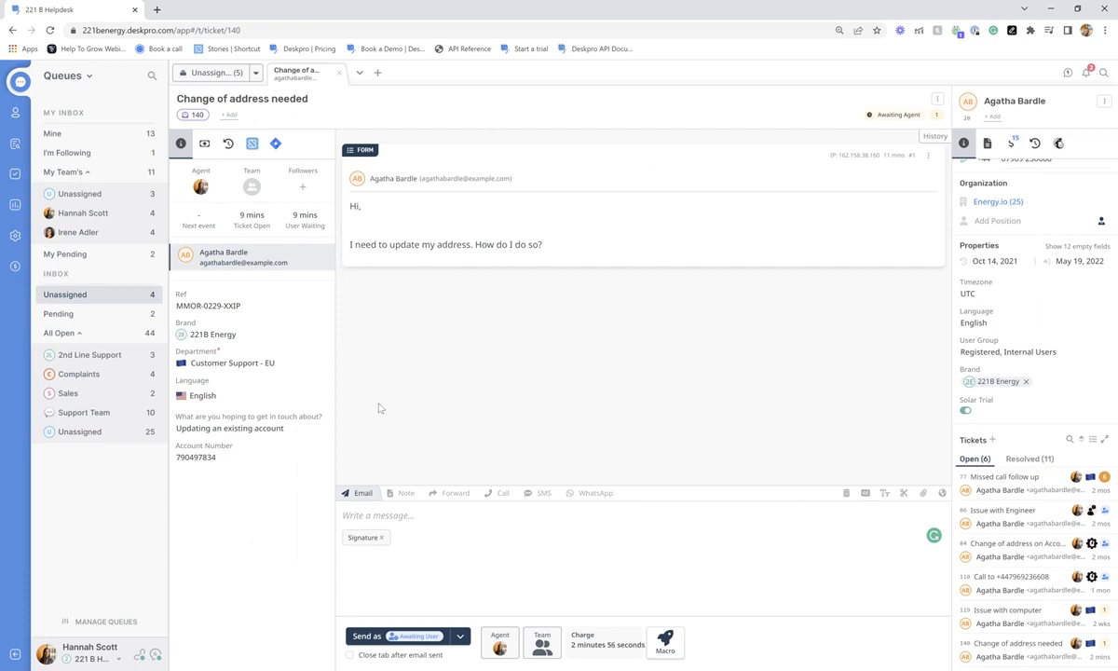
- Start a reply from the Welcome Message snippet, removing the blank line above the greeting
left_click(437, 520)
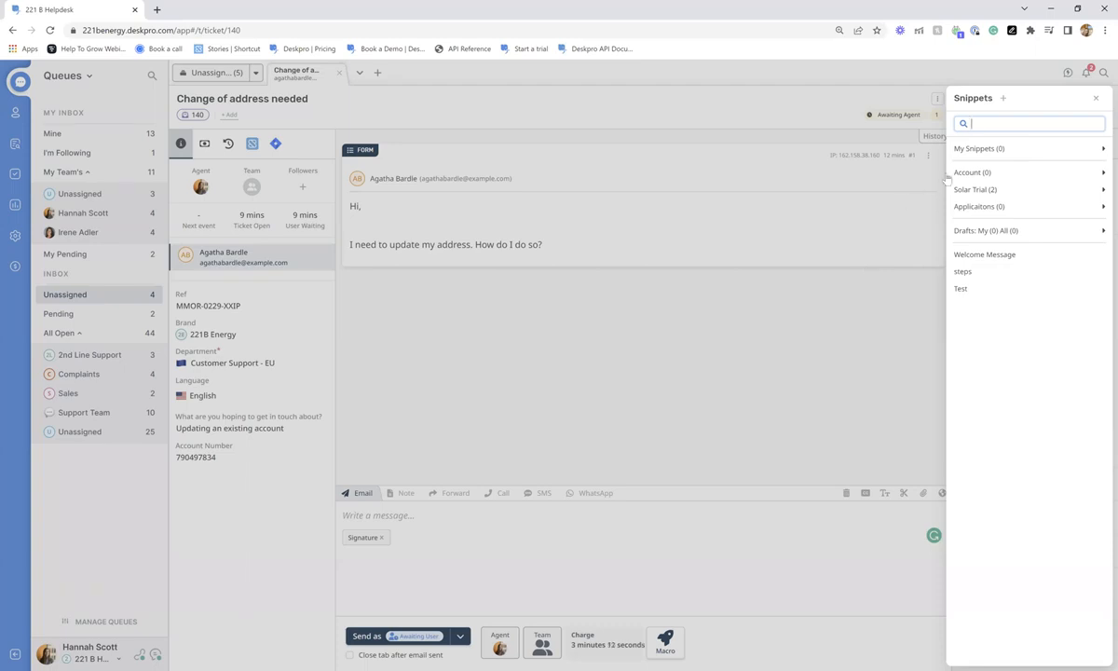
left_click(1000, 190)
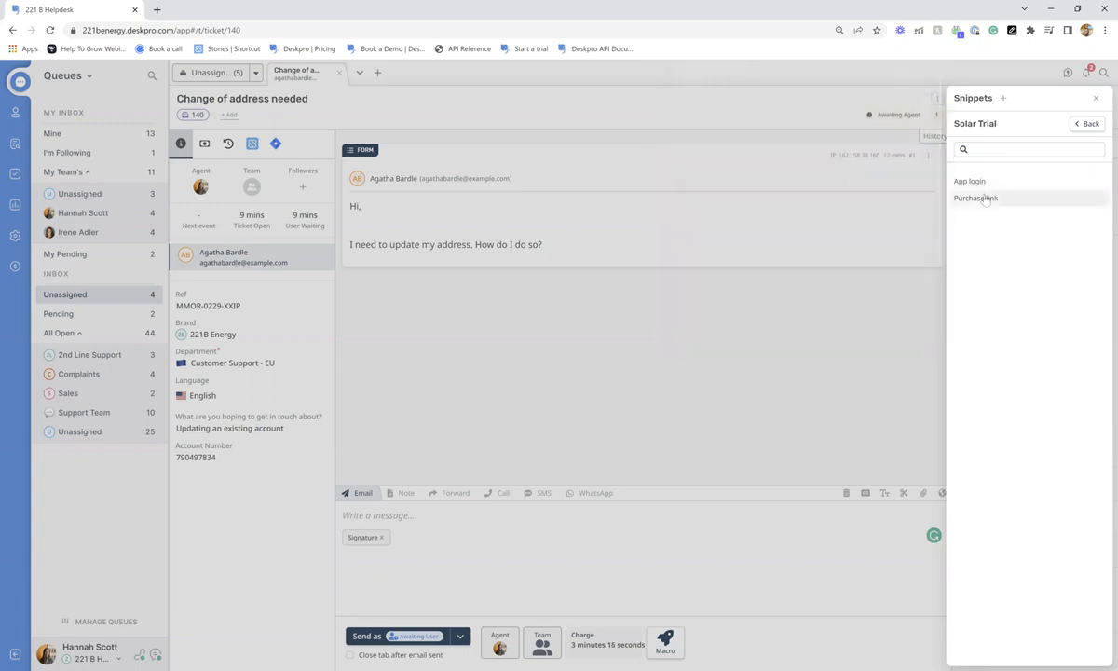
left_click(1083, 125)
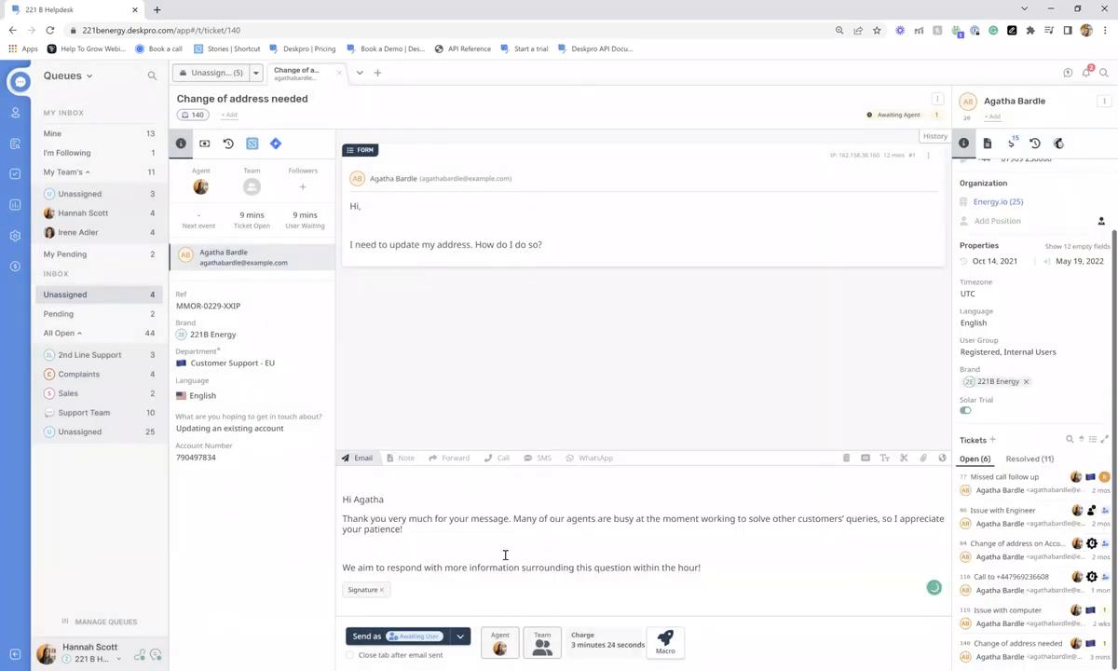
left_click(344, 500)
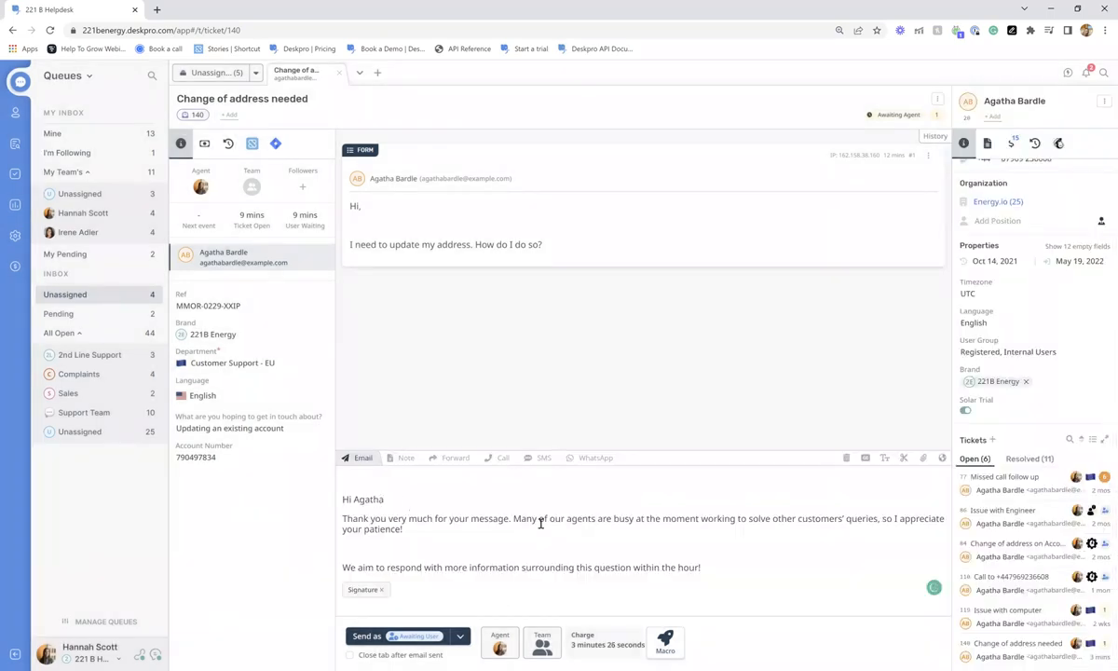
key("BackSpace")
left_click(827, 560)
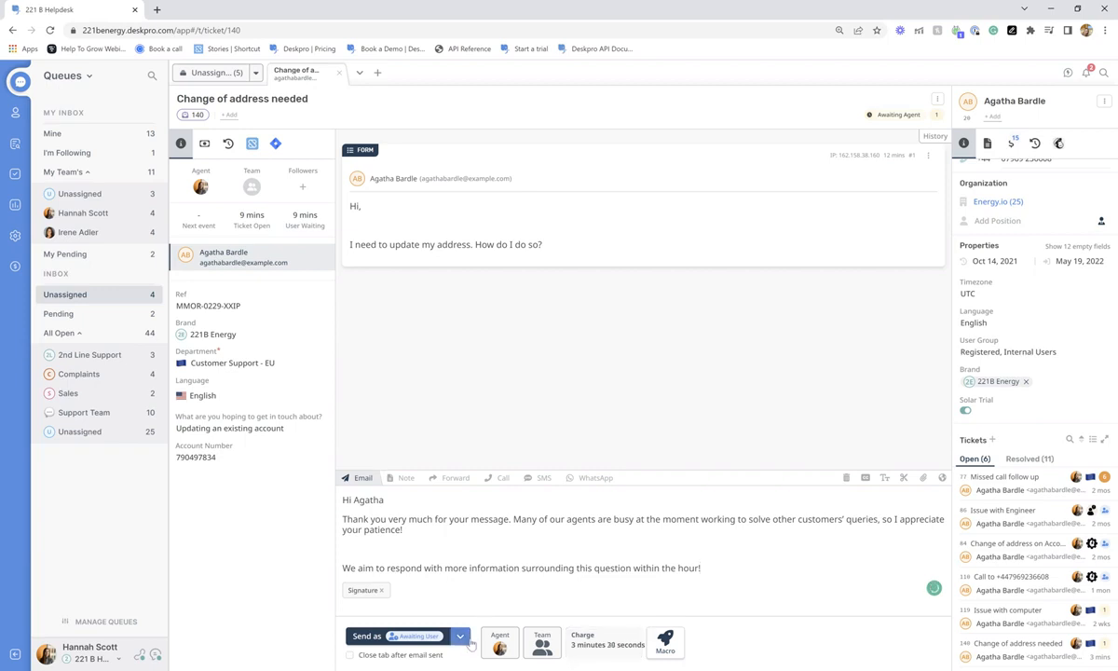
- Send the reply with the status set to Awaiting Agent
left_click(459, 636)
left_click(475, 564)
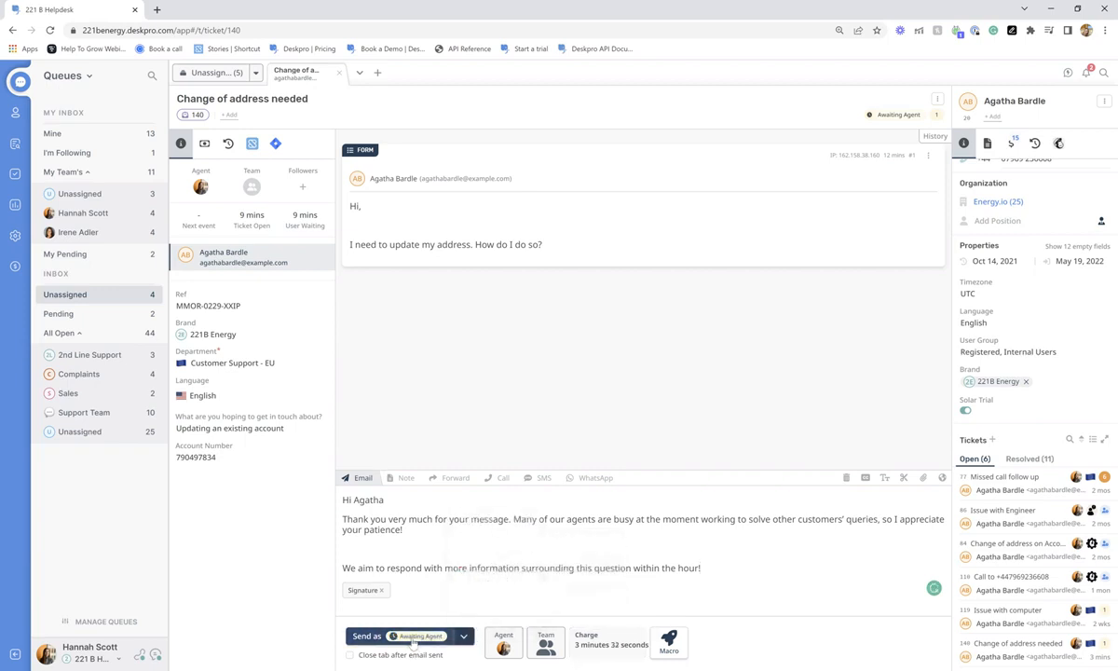
left_click(413, 639)
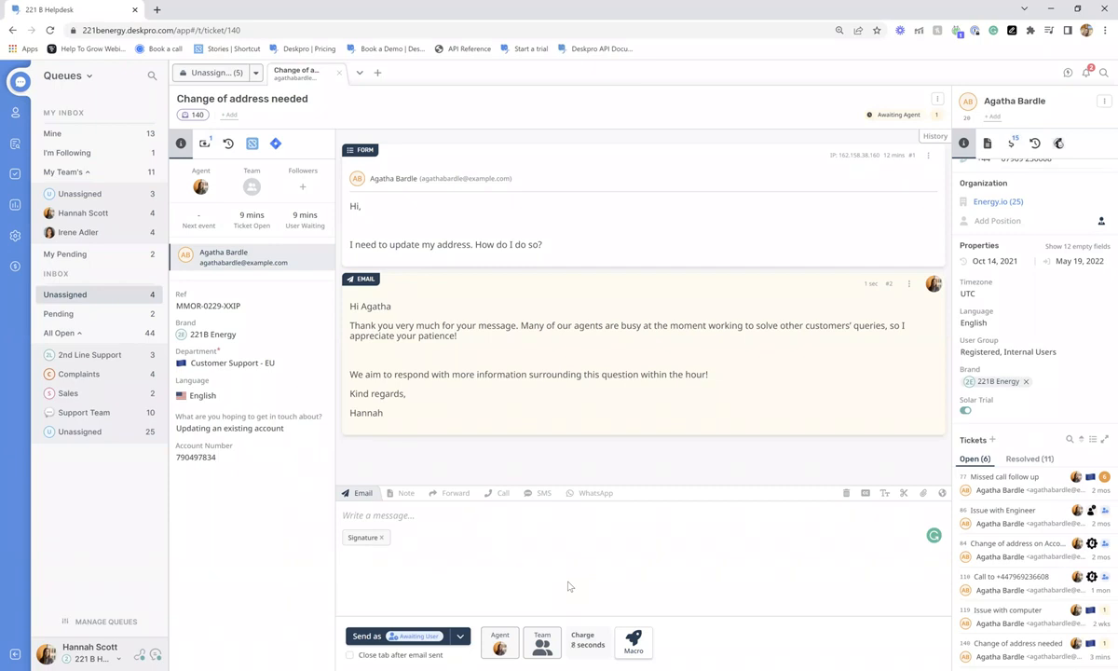
- Start an internal agent note that @-mentions a colleague
left_click(402, 493)
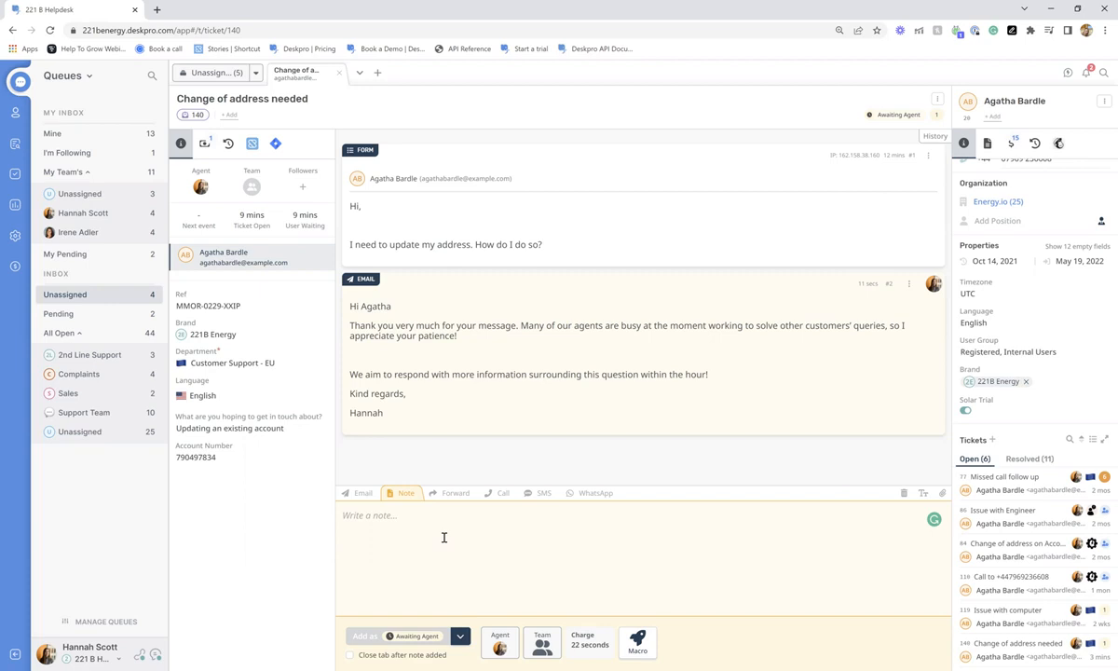
type("@")
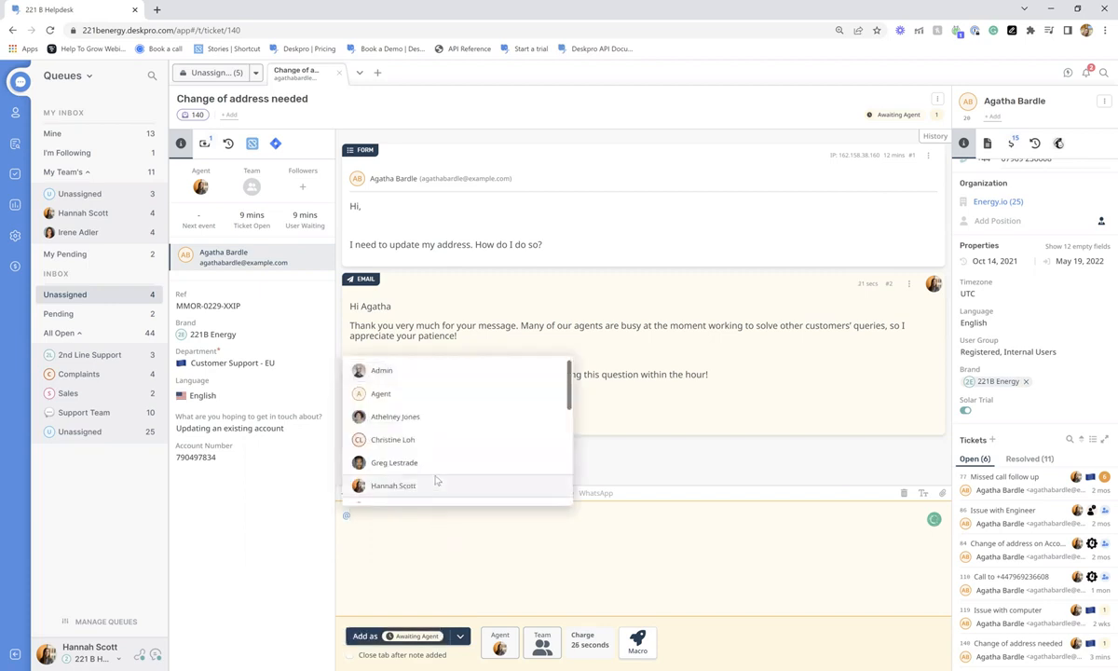
scroll(440, 452, "down", 4)
scroll(440, 445, "down", 3)
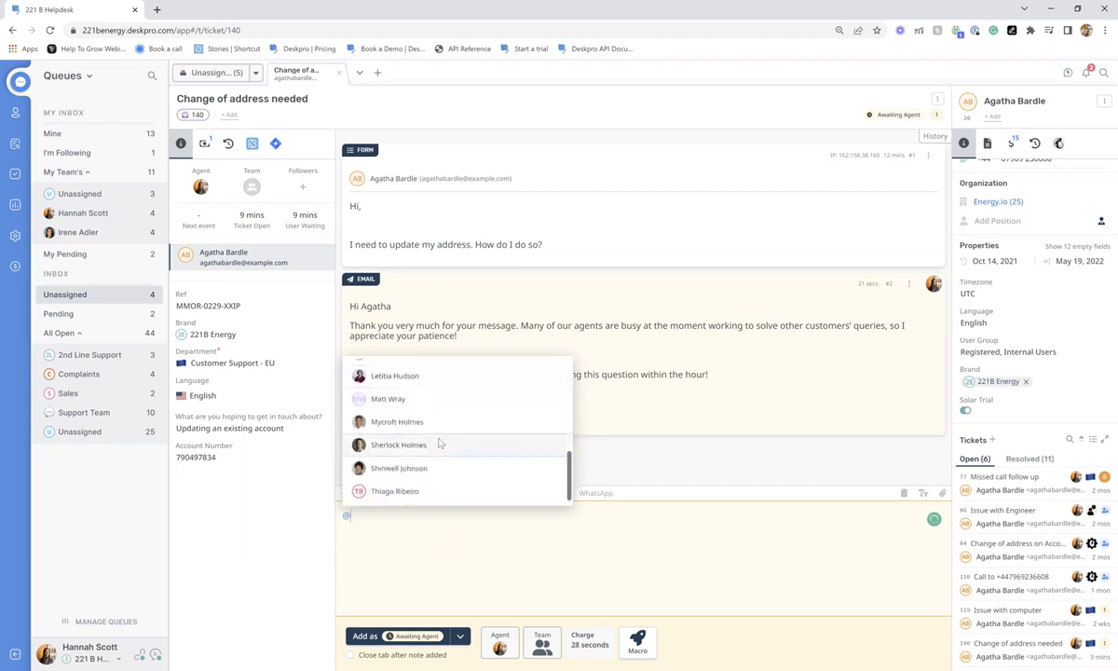
key("Return")
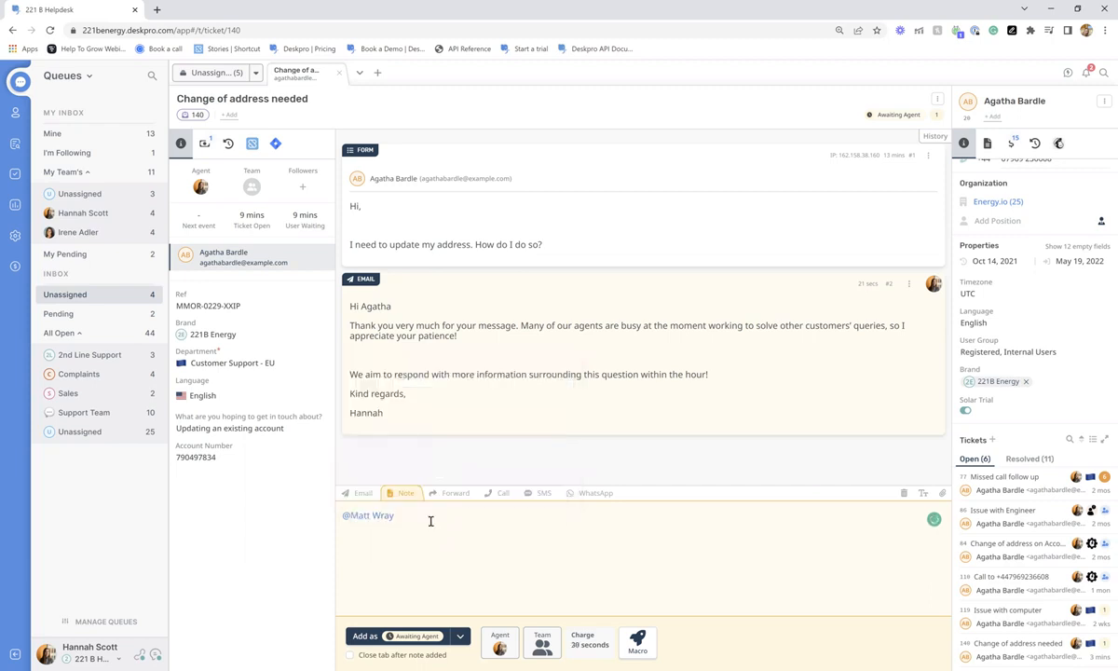
- Ask the colleague to find the customer's address, add the account number after 'AN:', and post the note
type("can you find this customers addres")
key("BackSpace")
key("BackSpace")
key("BackSpace")
type("t in my system")
double_click(224, 460)
key("ctrl+c")
left_click(699, 527)
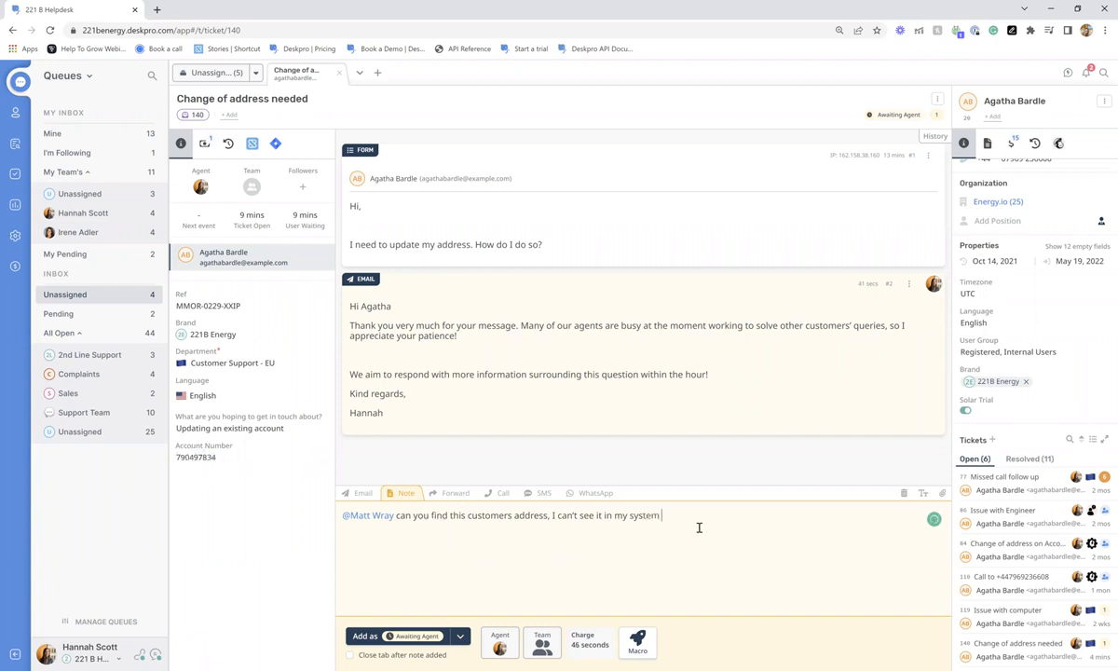
type("AN:")
key("ctrl+v")
key("ctrl+Return")
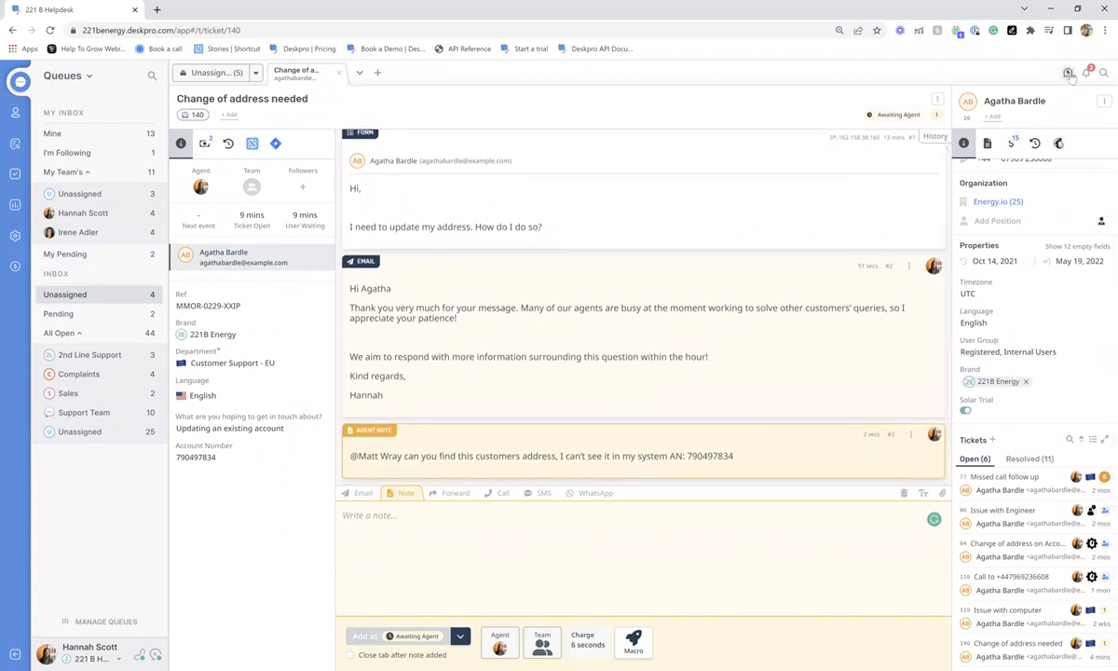
left_click(1068, 73)
left_click(996, 165)
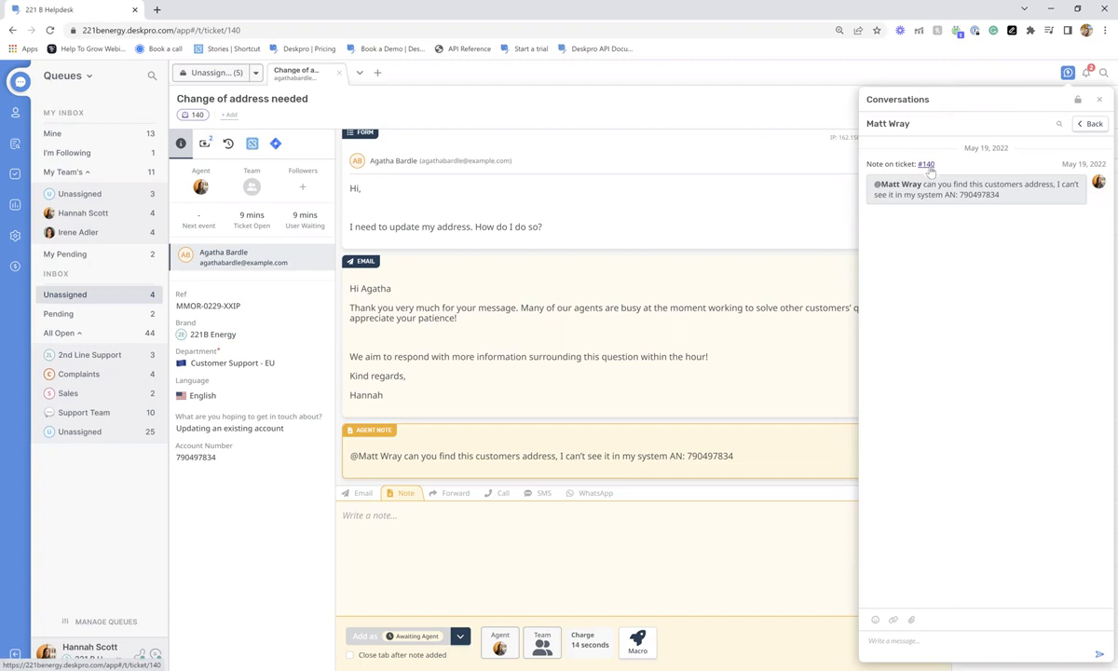
left_click(913, 652)
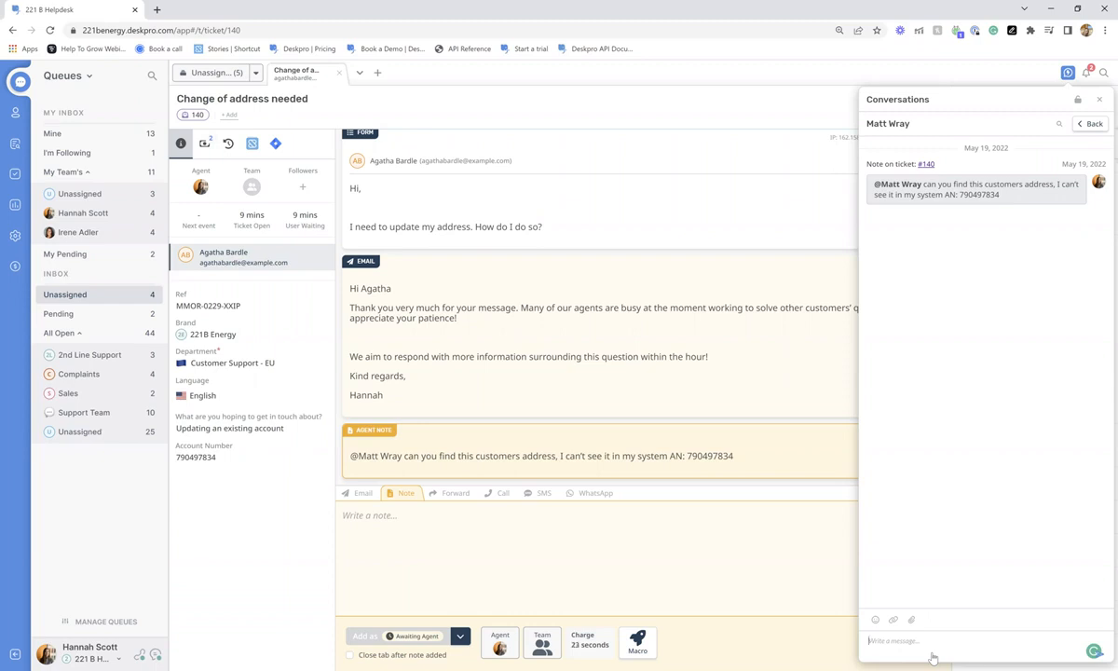
left_click(1088, 124)
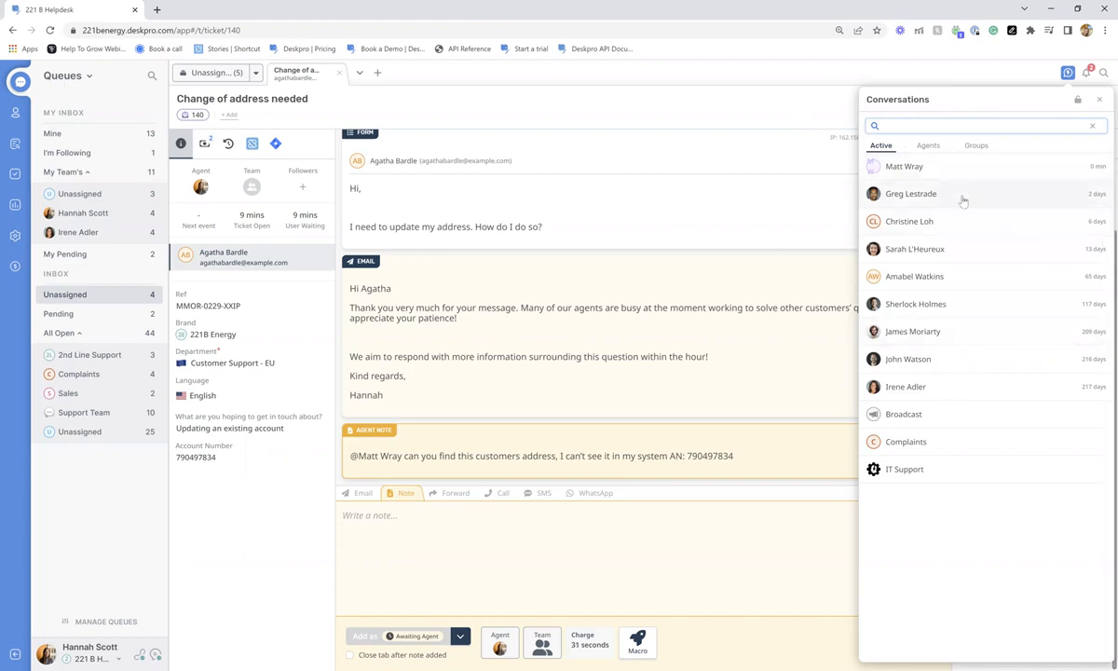
left_click(927, 145)
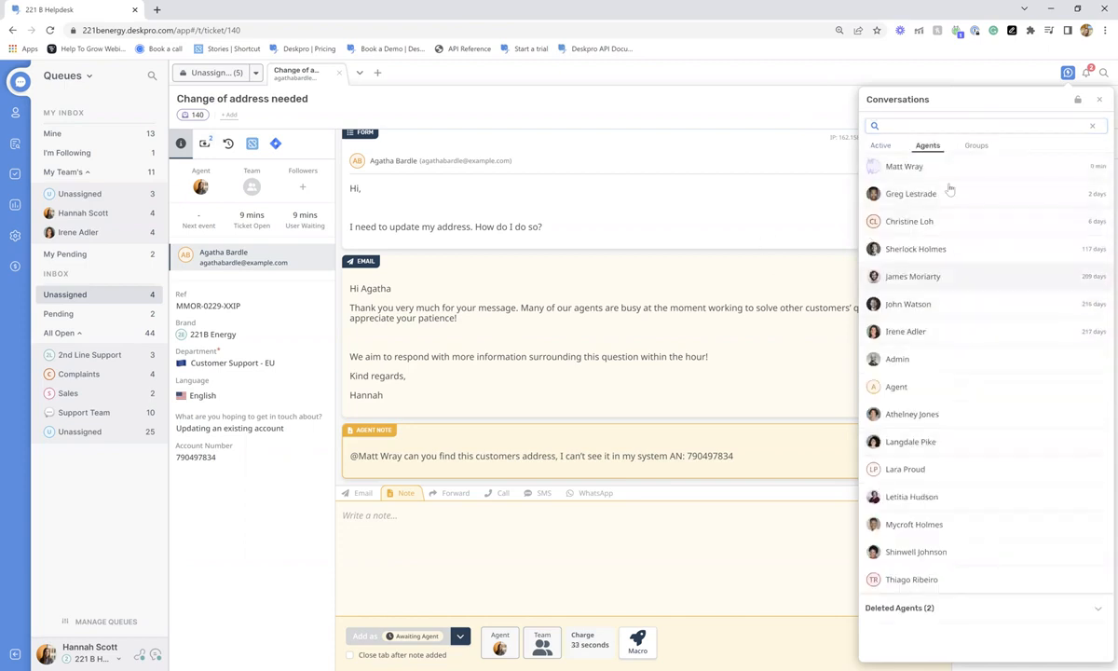
left_click(974, 145)
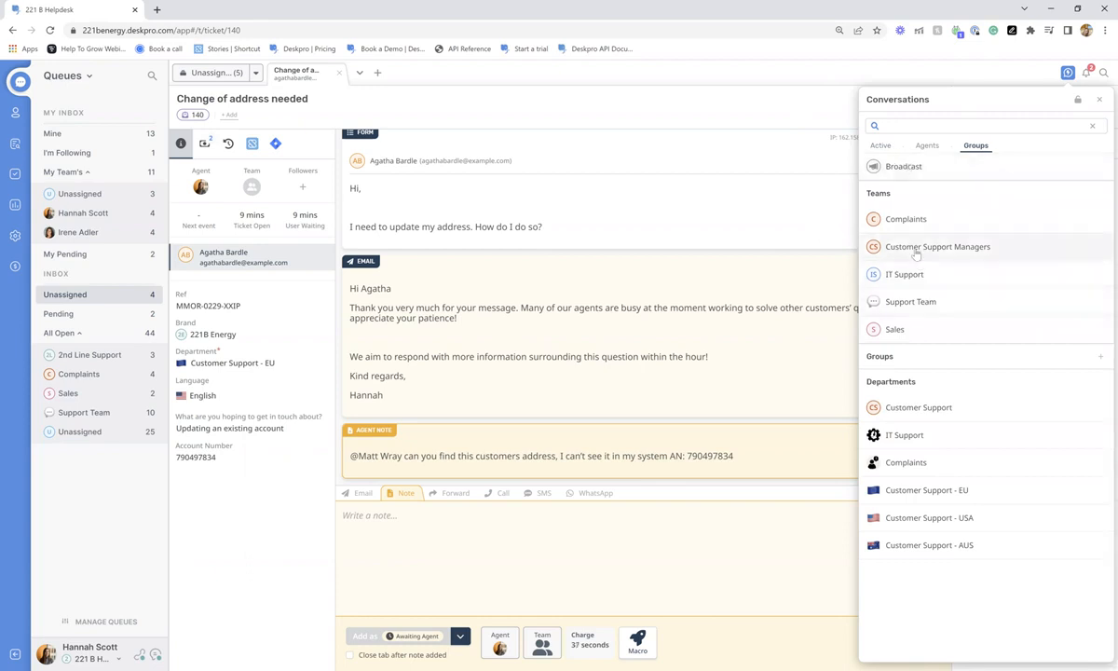
left_click(1068, 74)
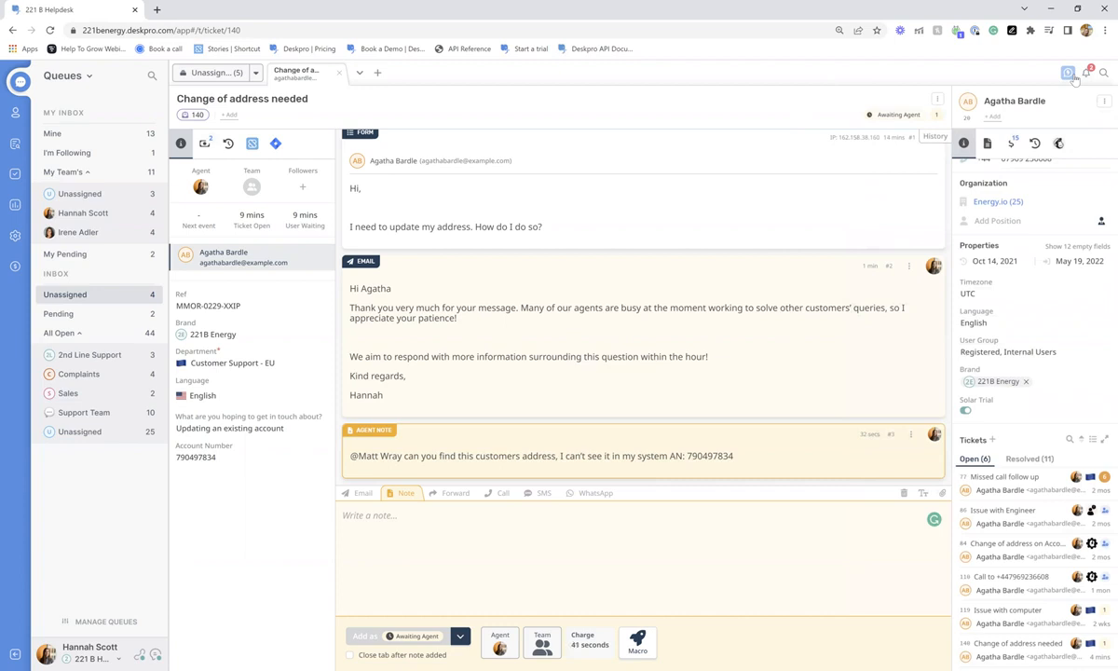
- Try the Email, Call and SMS composer modes, then open a 'Fwd: Change of address needed' forward draft
left_click(362, 497)
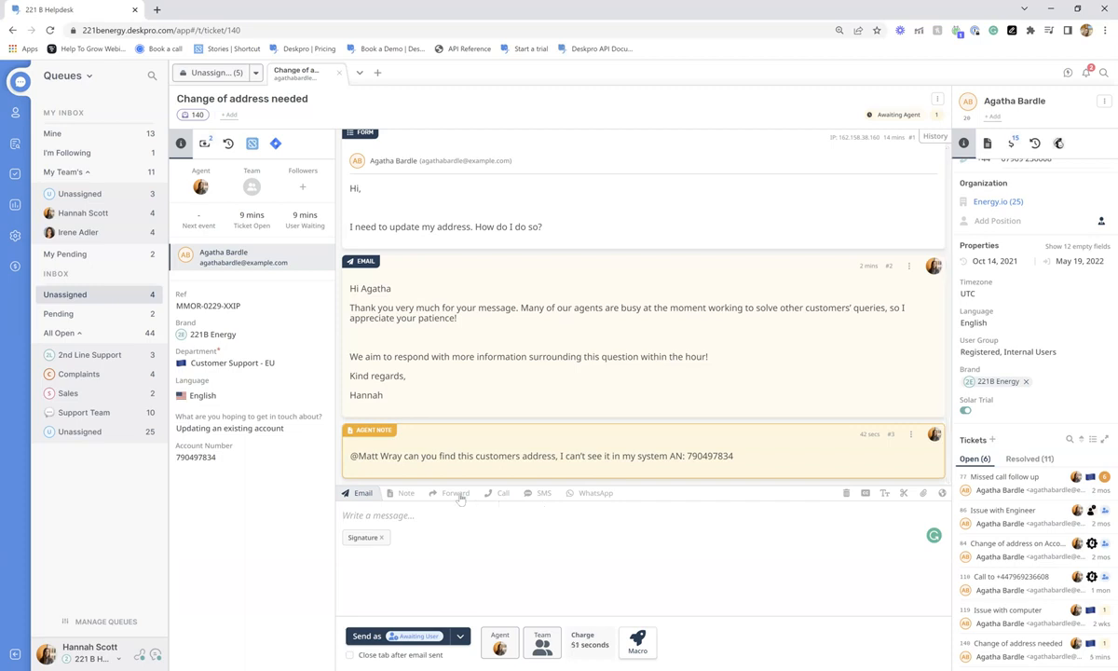
scroll(1097, 268, "up", 3)
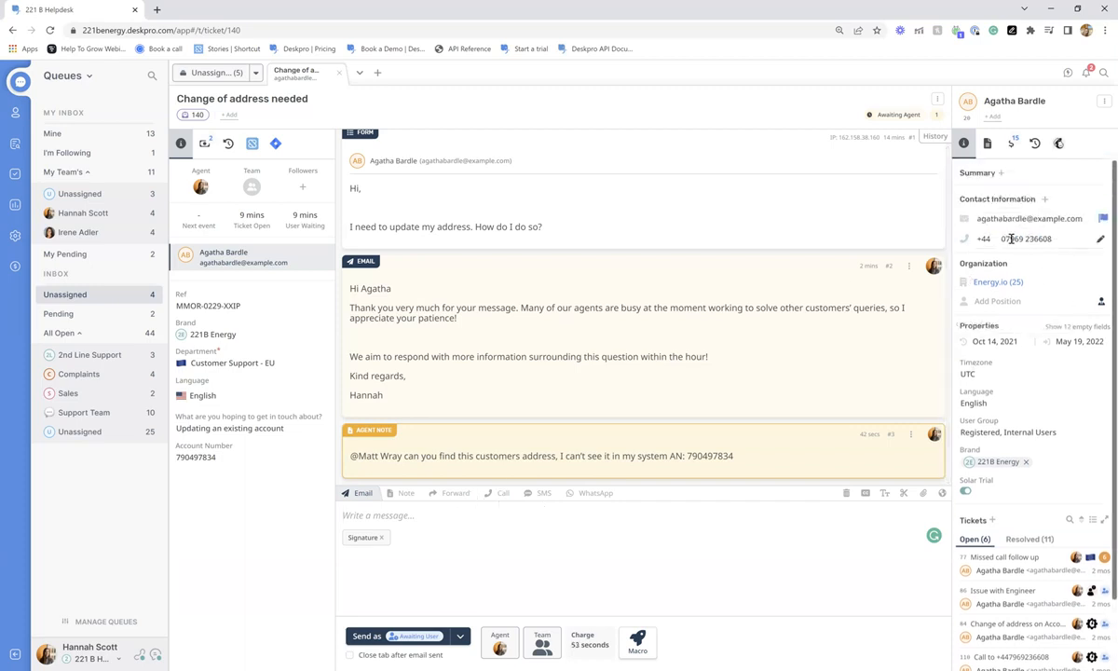
left_click(499, 493)
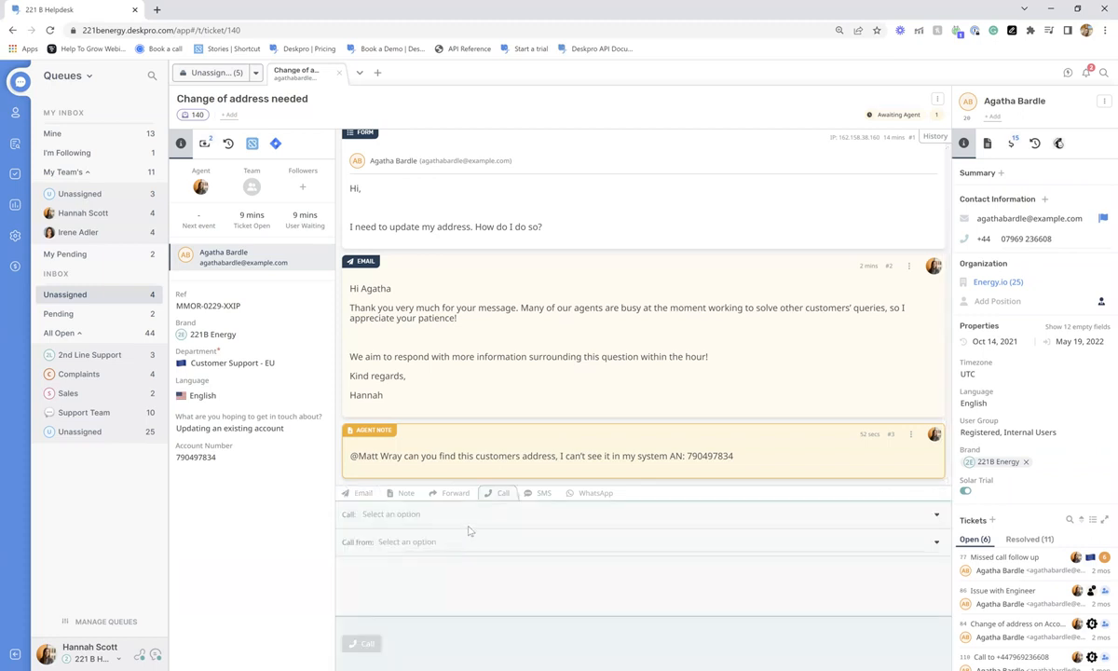
left_click(540, 493)
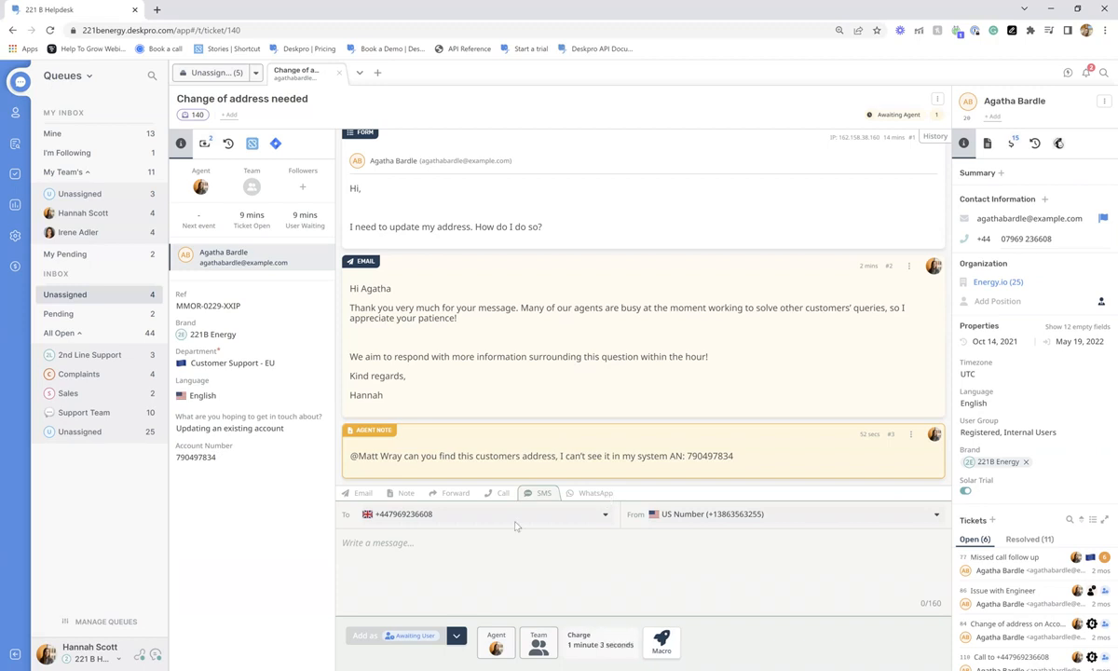
left_click(455, 492)
scroll(544, 329, "down", 1)
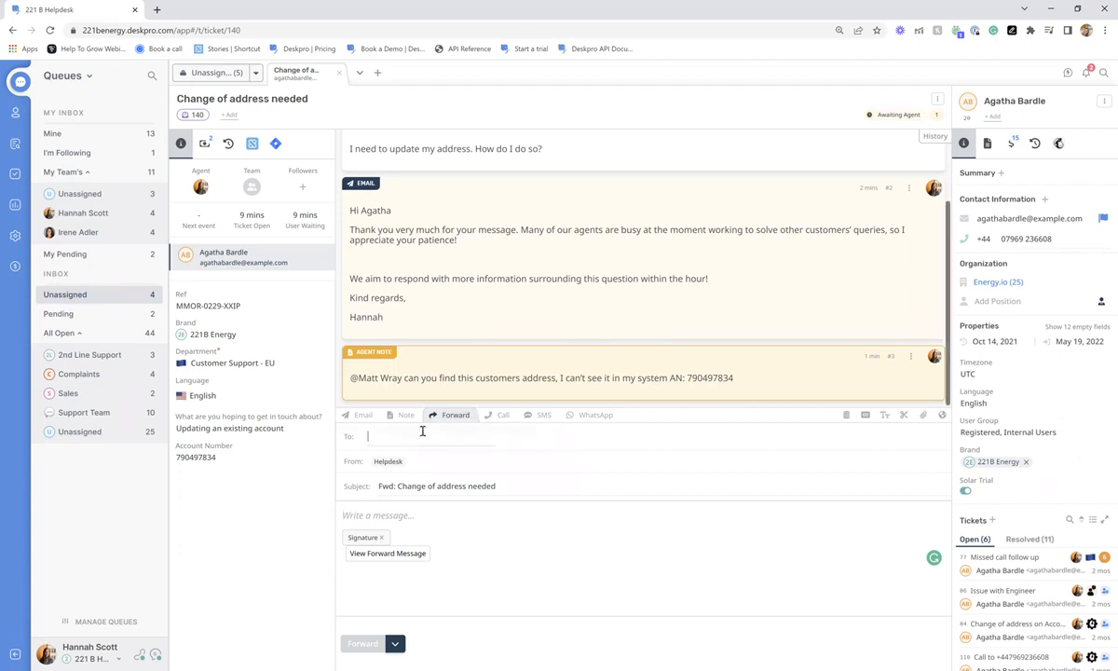
- Check forward recipient suggestions and options, then discard the forward for a blank email reply
left_click(391, 436)
scroll(430, 315, "down", 5)
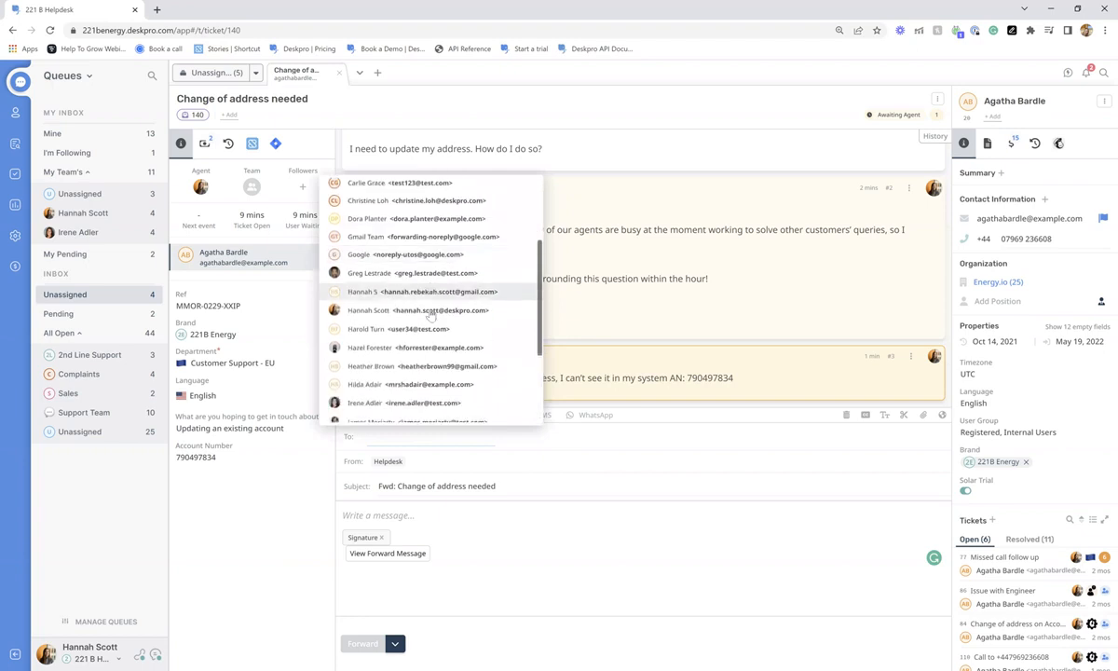
left_click(471, 446)
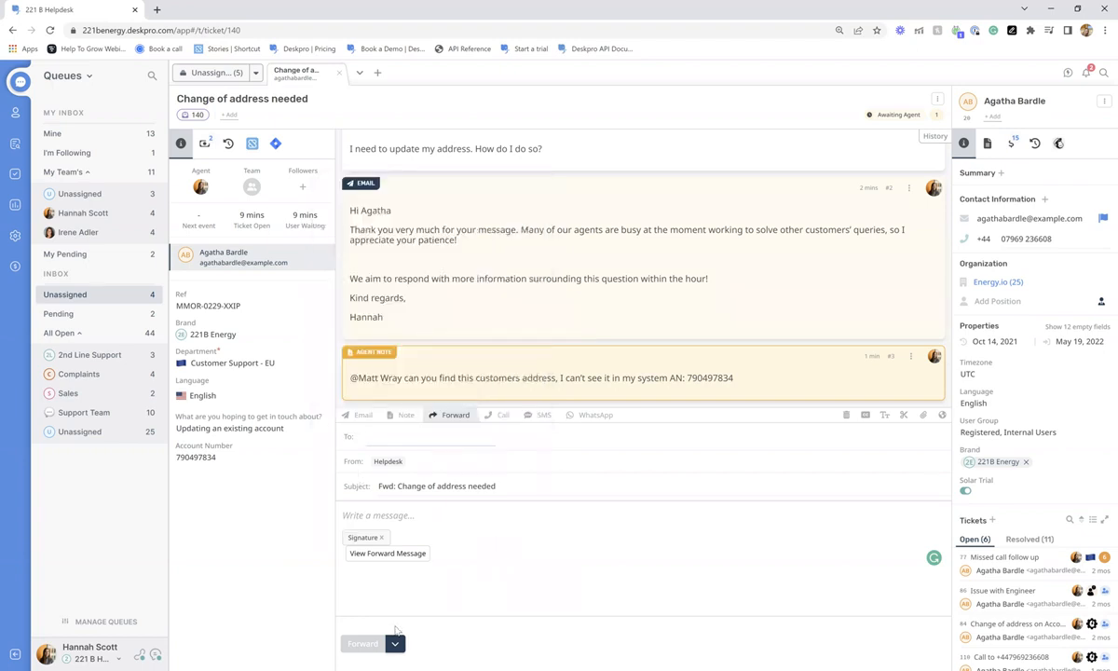
left_click(395, 642)
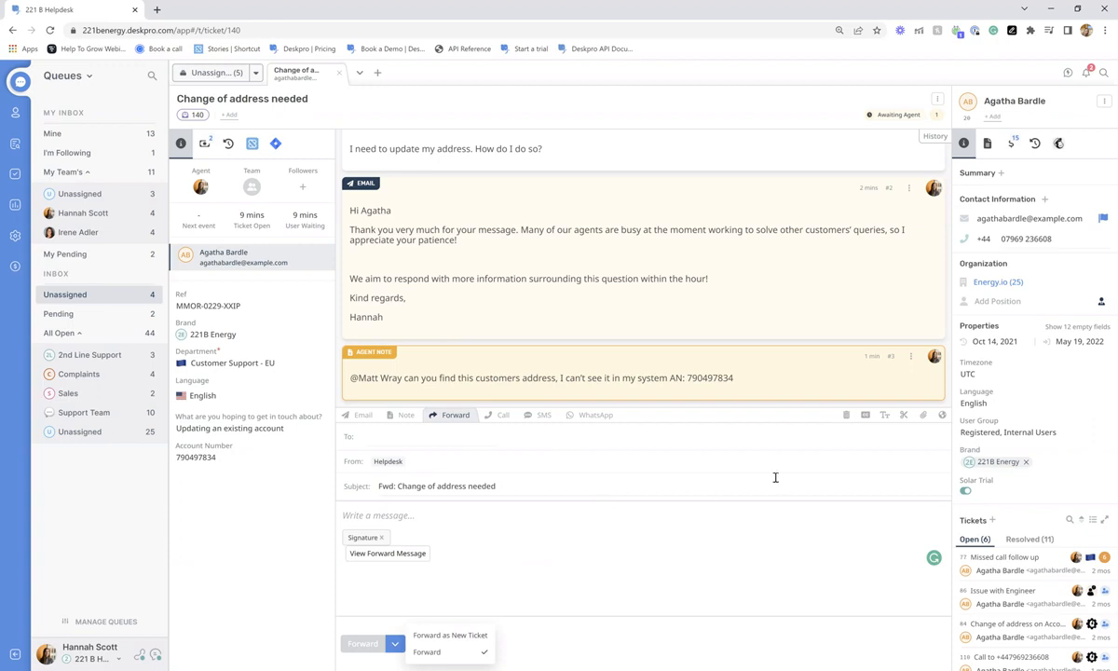
left_click(359, 415)
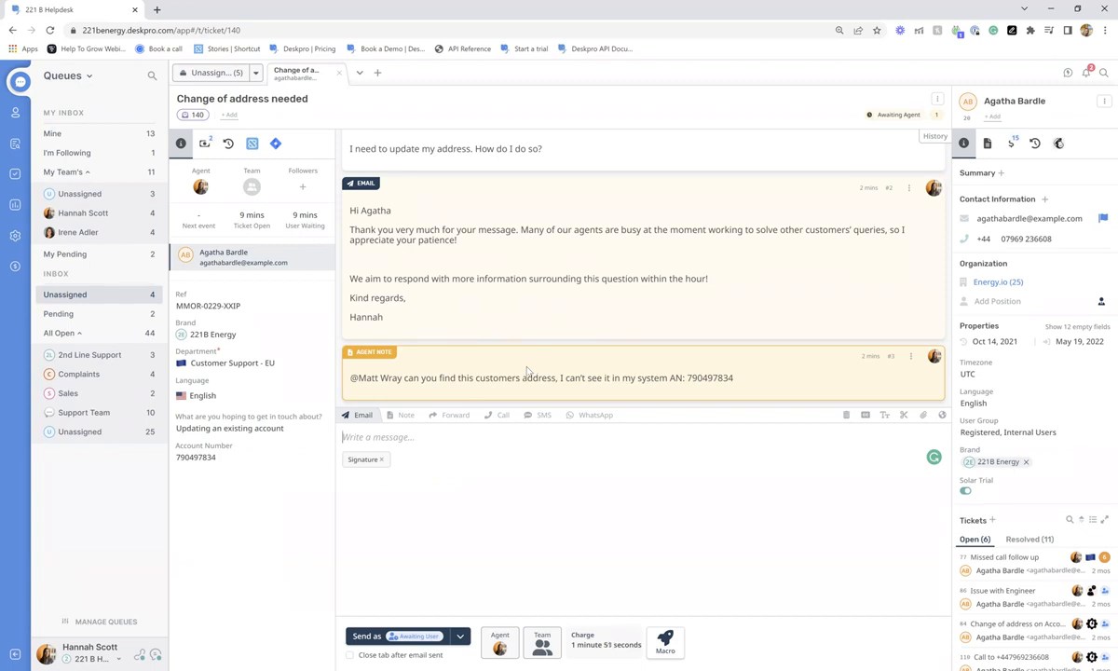
- Assign the ticket's team to 2nd Line Support and add yourself as a follower
left_click(200, 188)
left_click(251, 186)
left_click(298, 293)
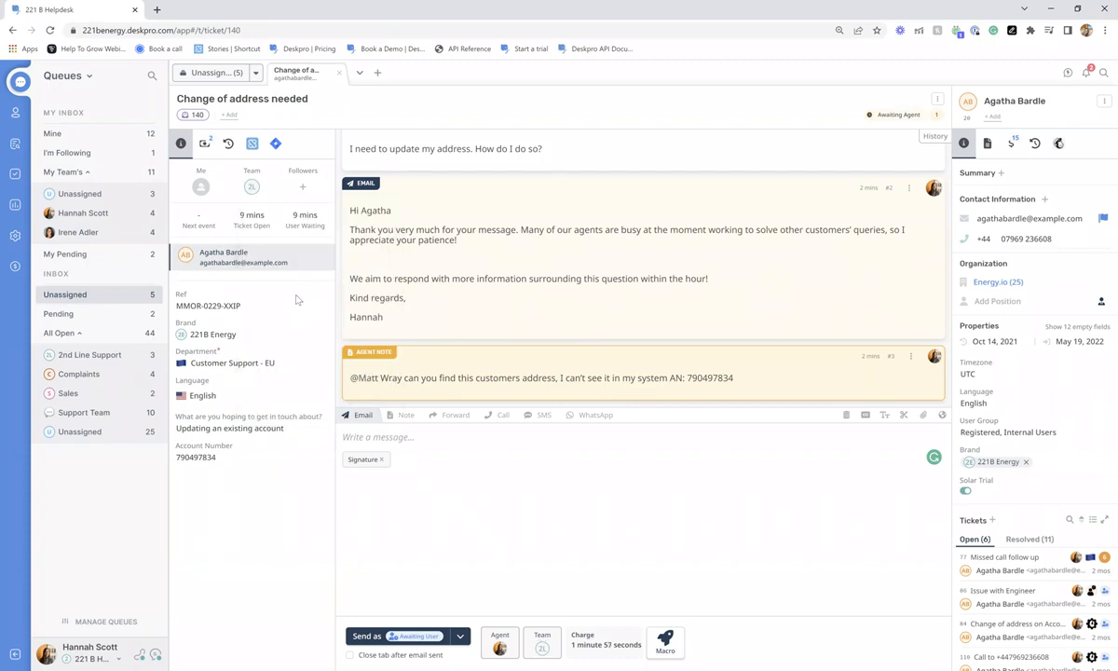
left_click(303, 188)
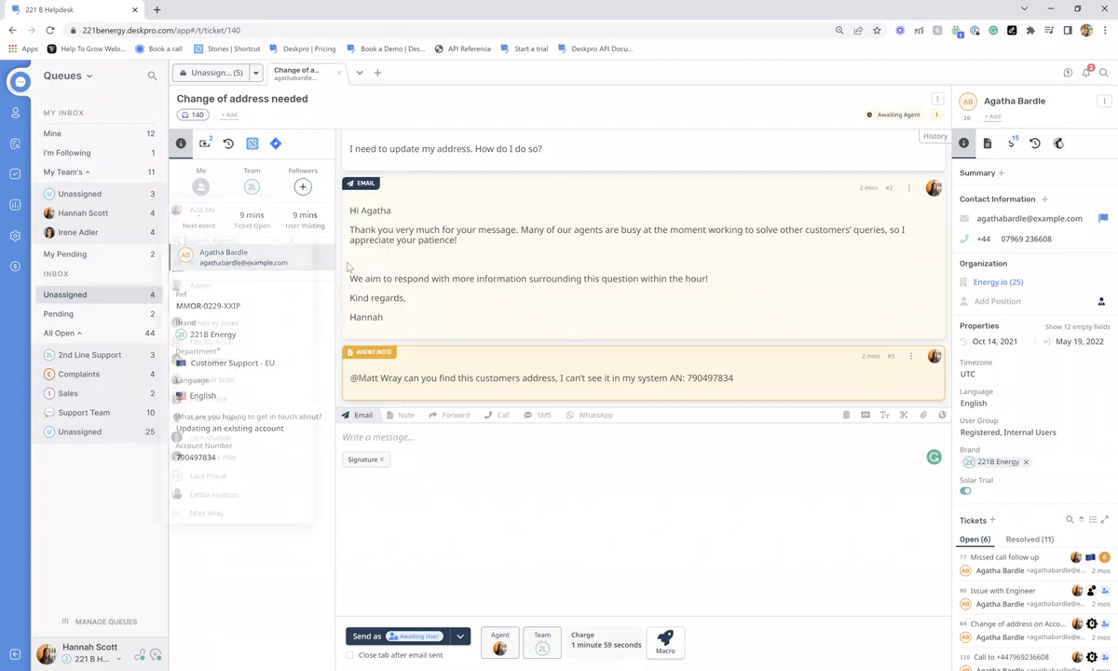
left_click(238, 210)
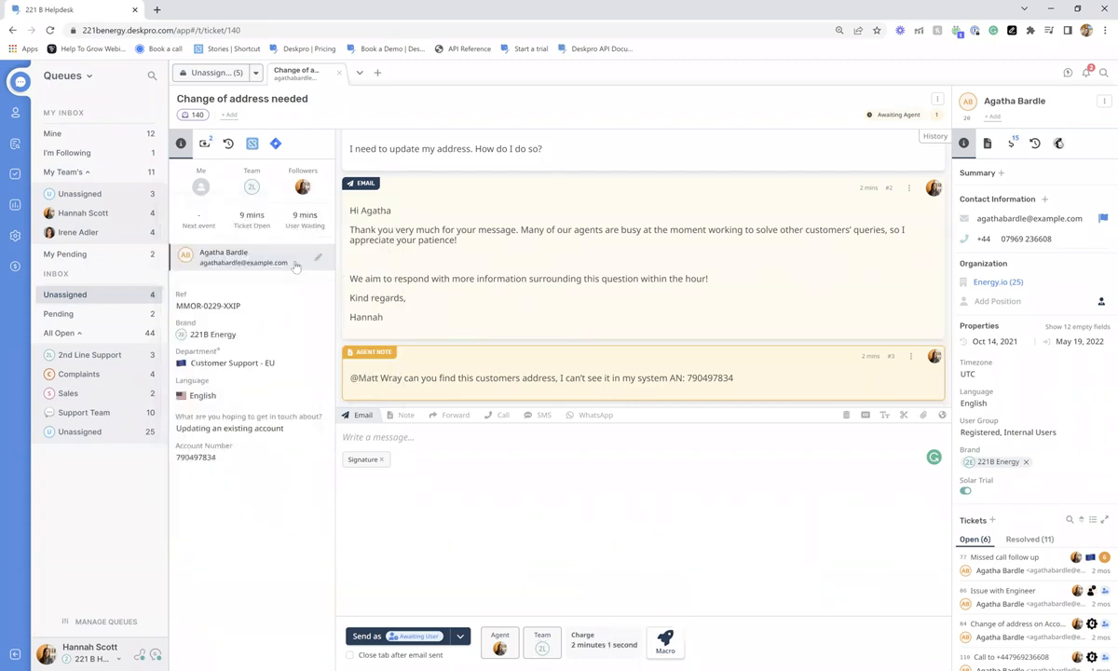
- Remove yourself from followers, change the team to Support Team, and show the macro list
left_click(296, 184)
left_click(257, 213)
left_click(251, 186)
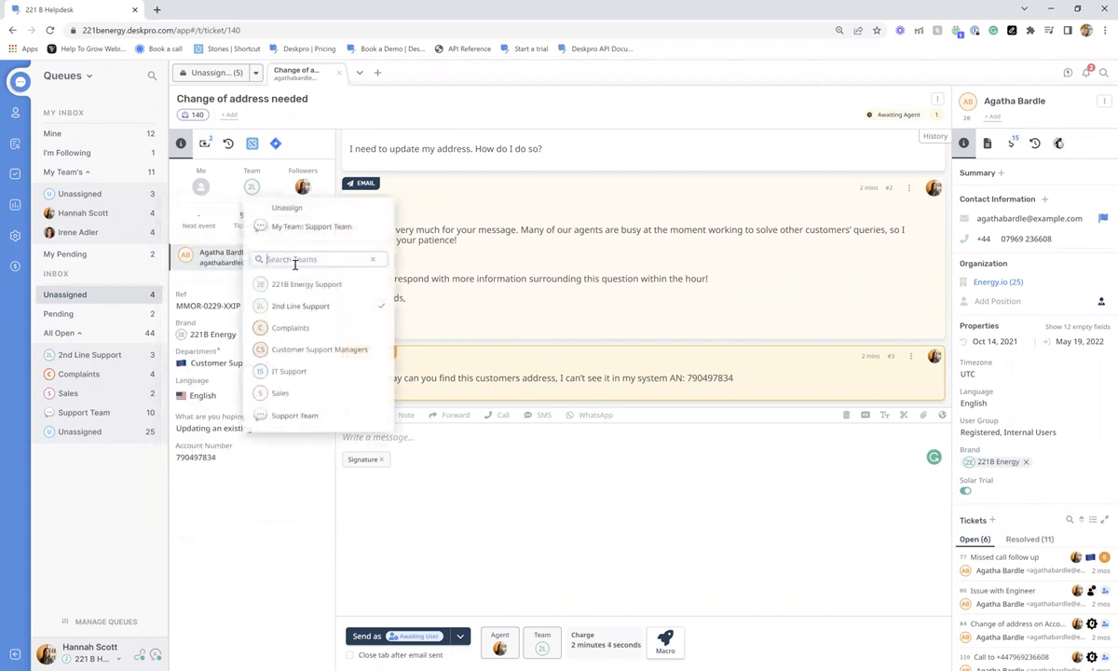
left_click(287, 225)
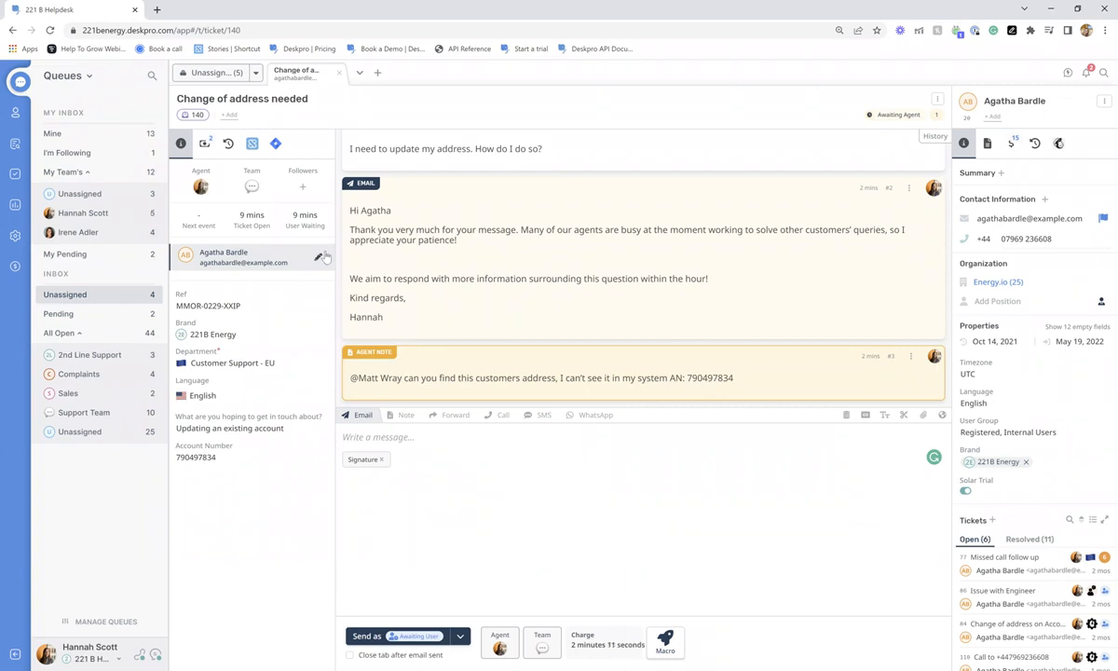
left_click(667, 641)
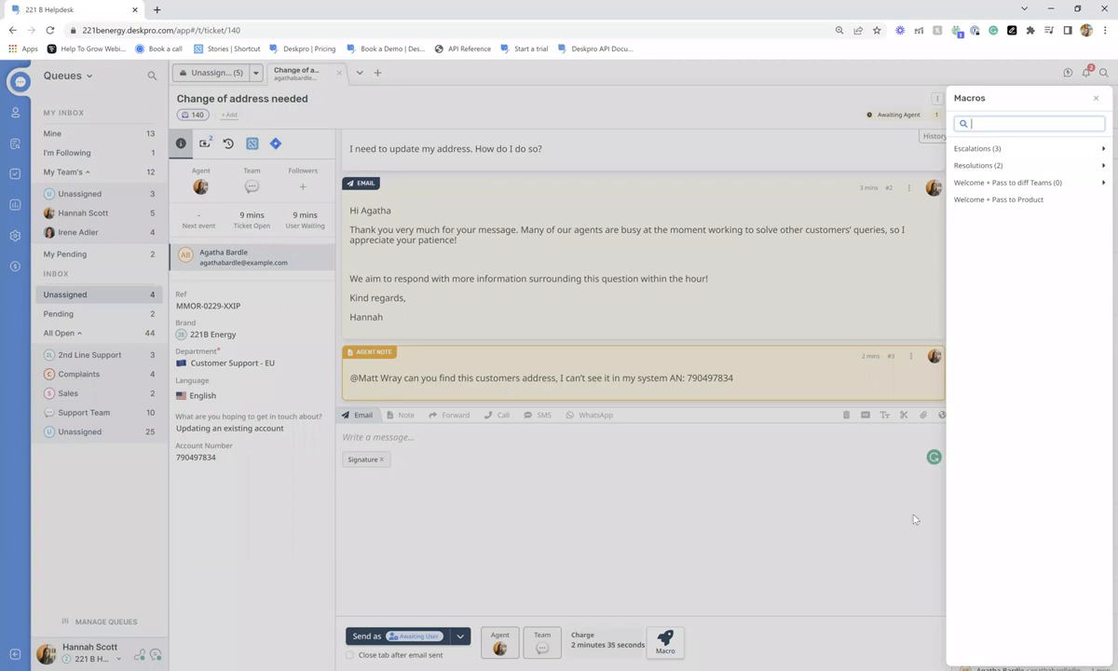
- Queue Escalations > Escalate to Complaints (Complaints team and department, urgency 5), then remove its queued changes
left_click(991, 149)
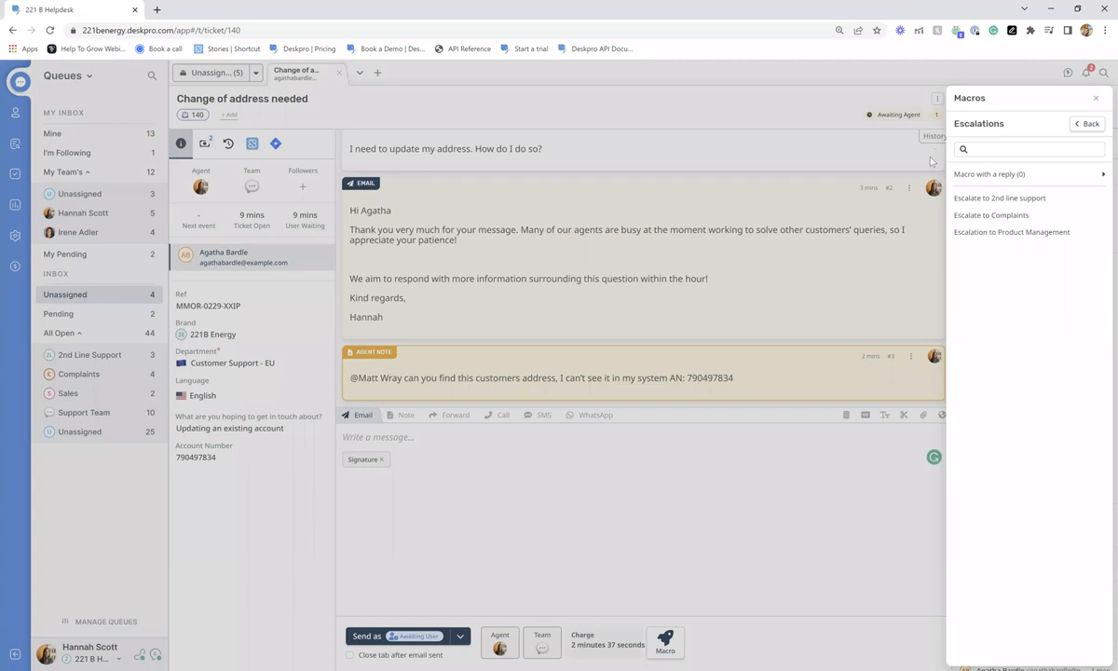
left_click(989, 215)
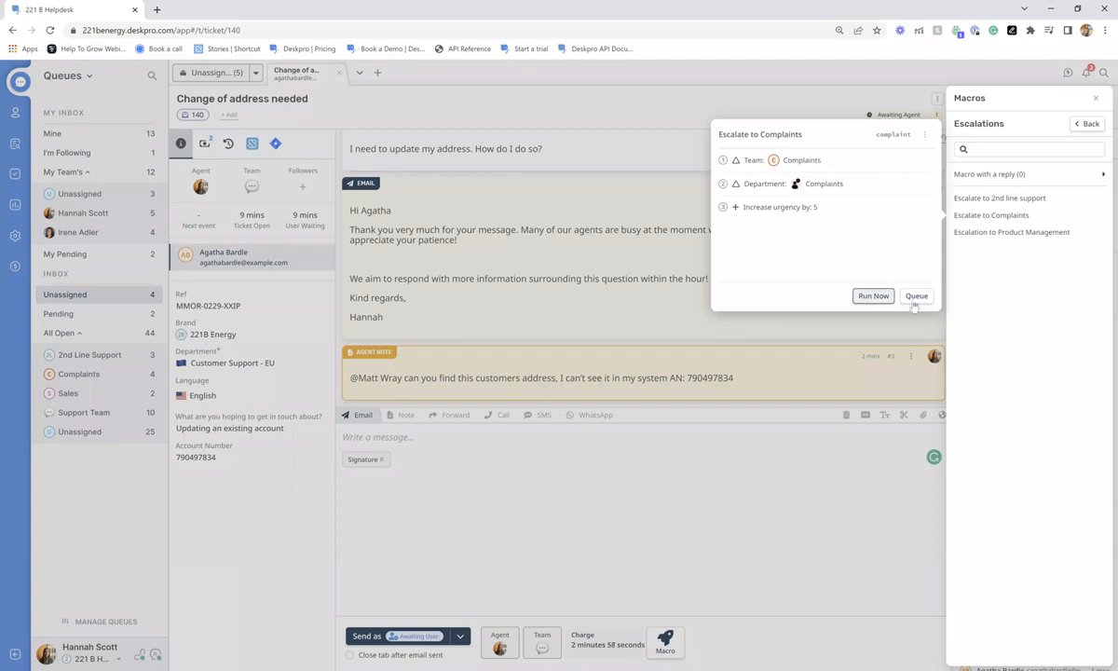
left_click(872, 296)
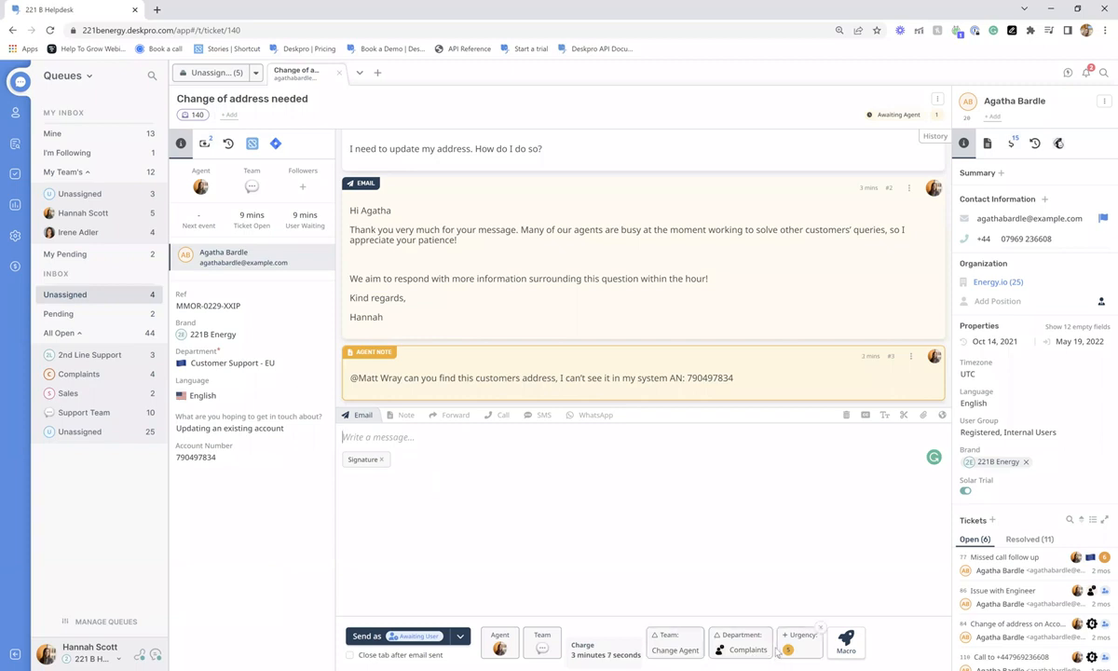
left_click(821, 628)
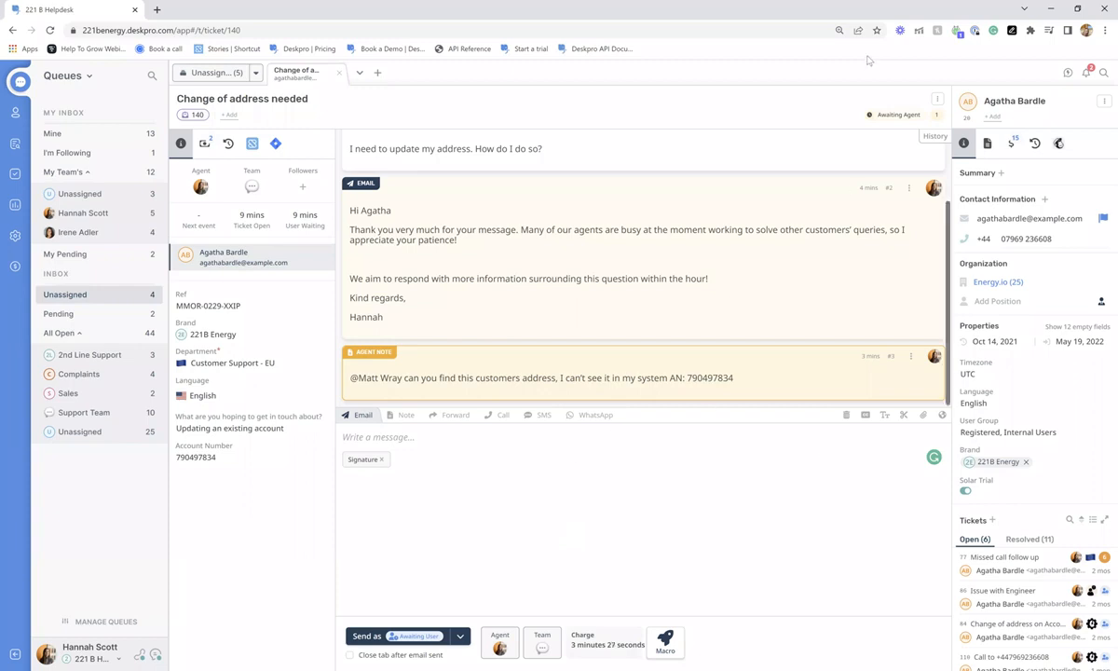
- Begin splitting the customer's original message into a new ticket, cancel it, and reopen the ticket's ⋮ menu
left_click(936, 99)
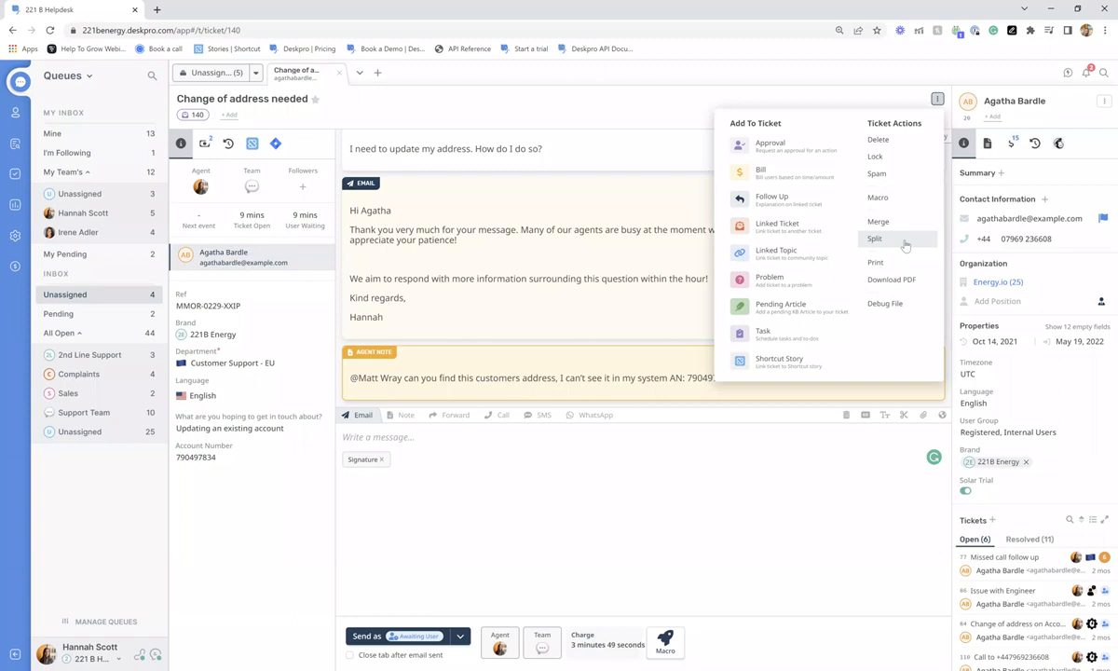
left_click(902, 241)
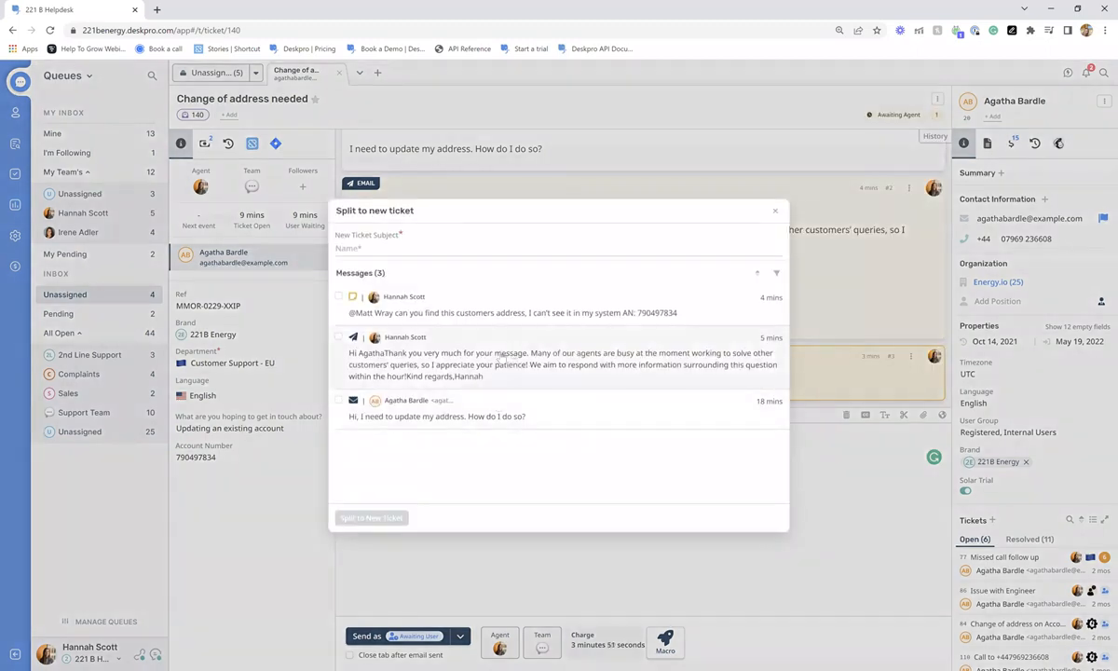
left_click(422, 392)
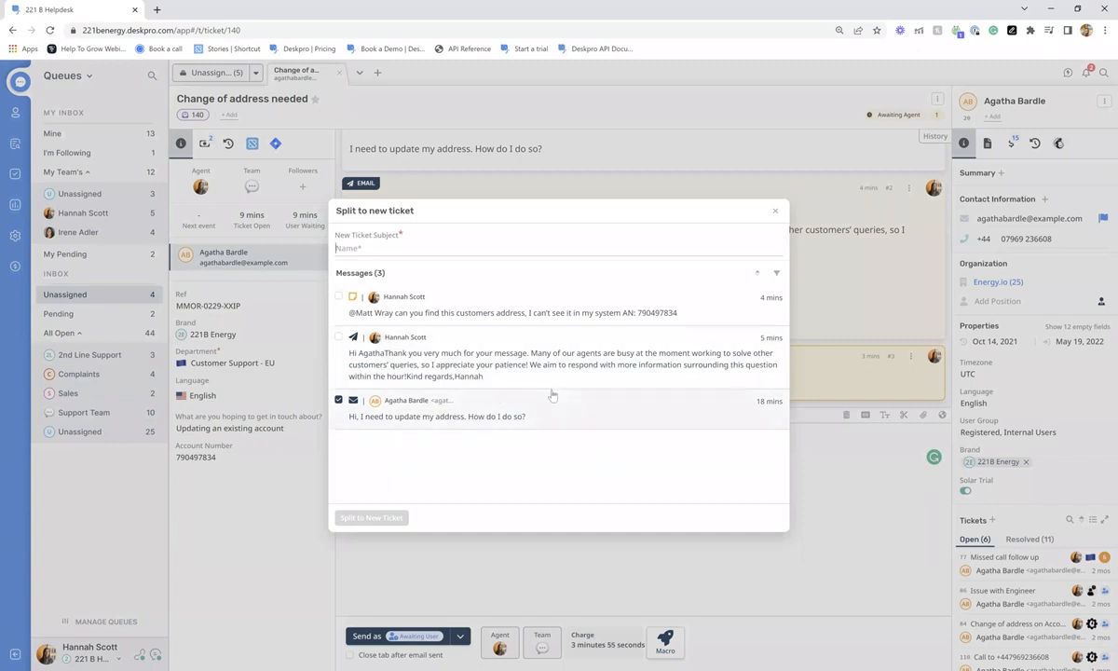
left_click(774, 212)
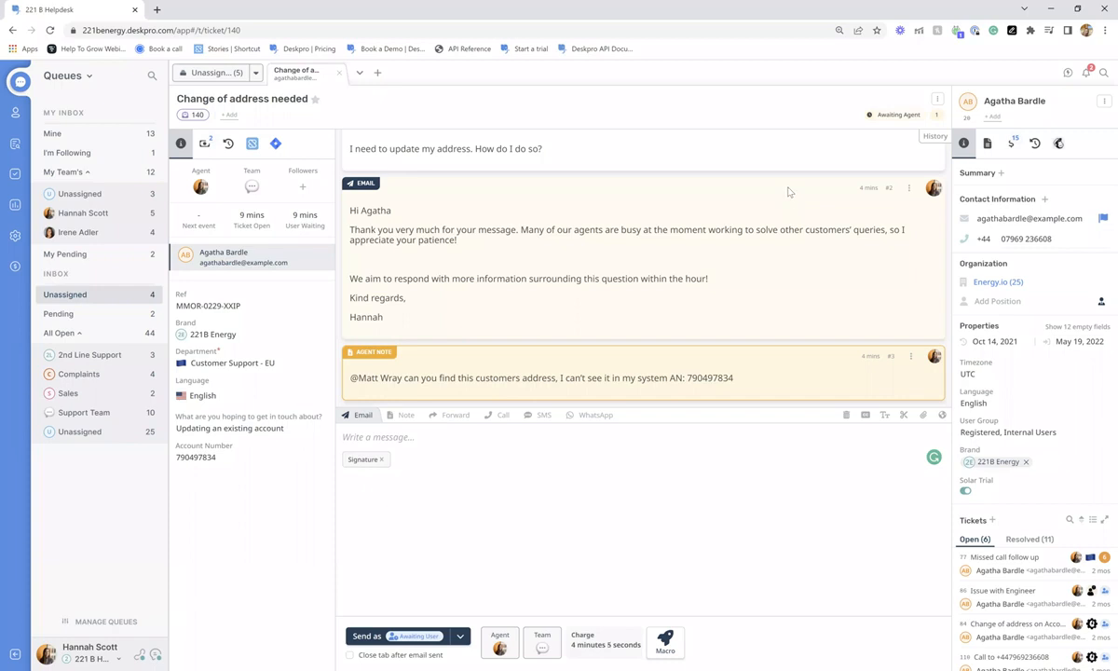
left_click(937, 100)
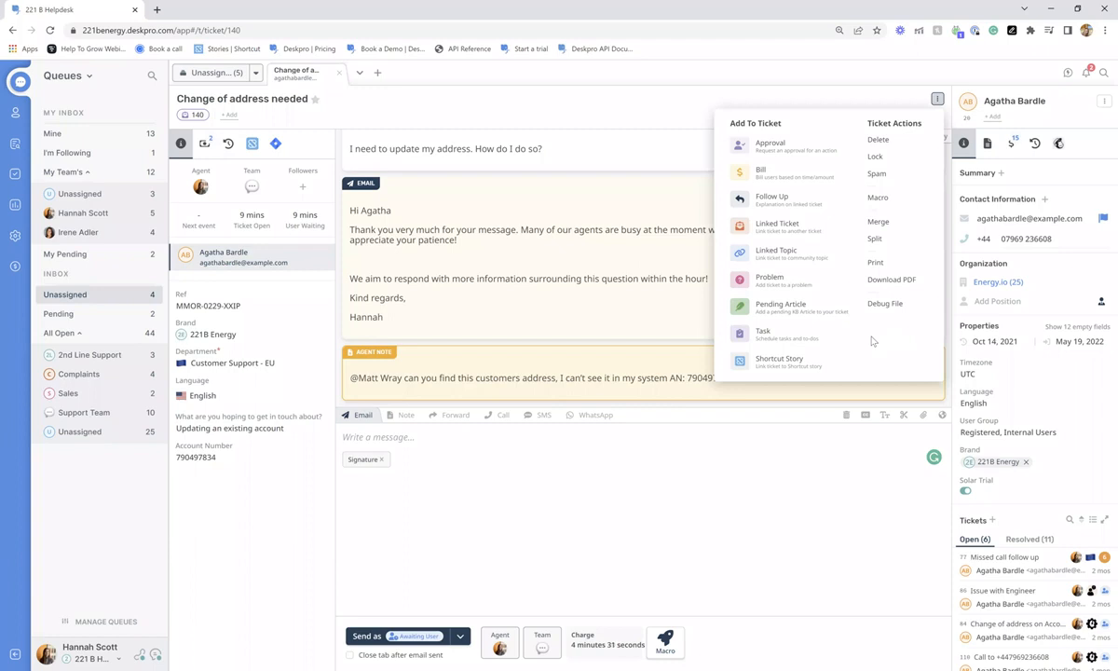
- Start a follow-up on ticket 140 due 23 May 2022 at 13:00
left_click(788, 209)
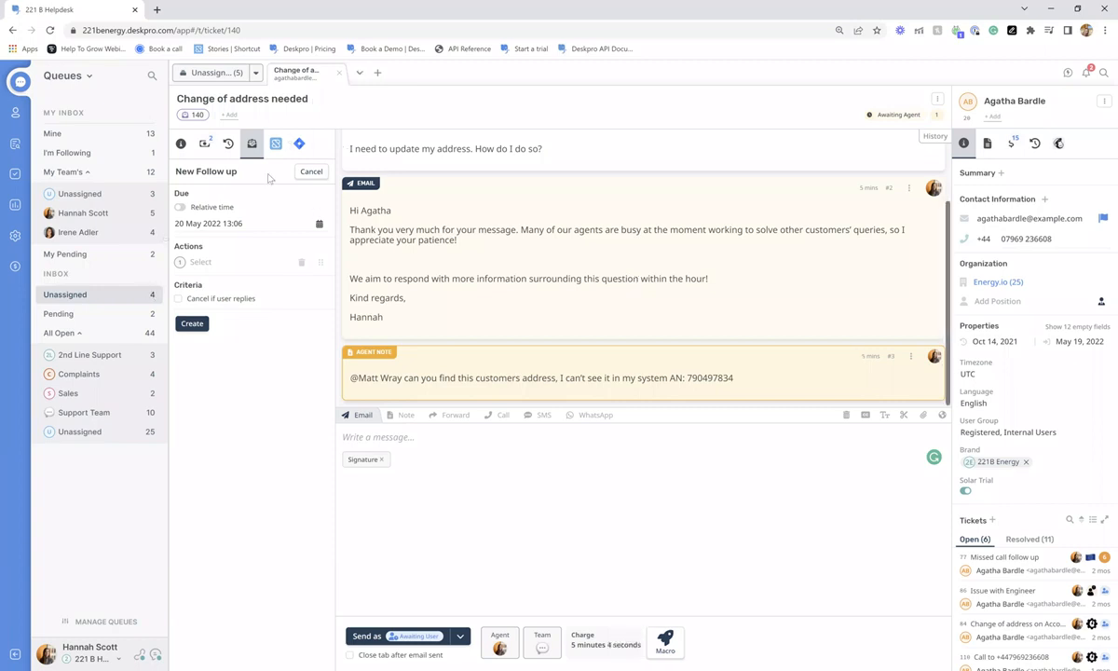
left_click(225, 224)
left_click(216, 359)
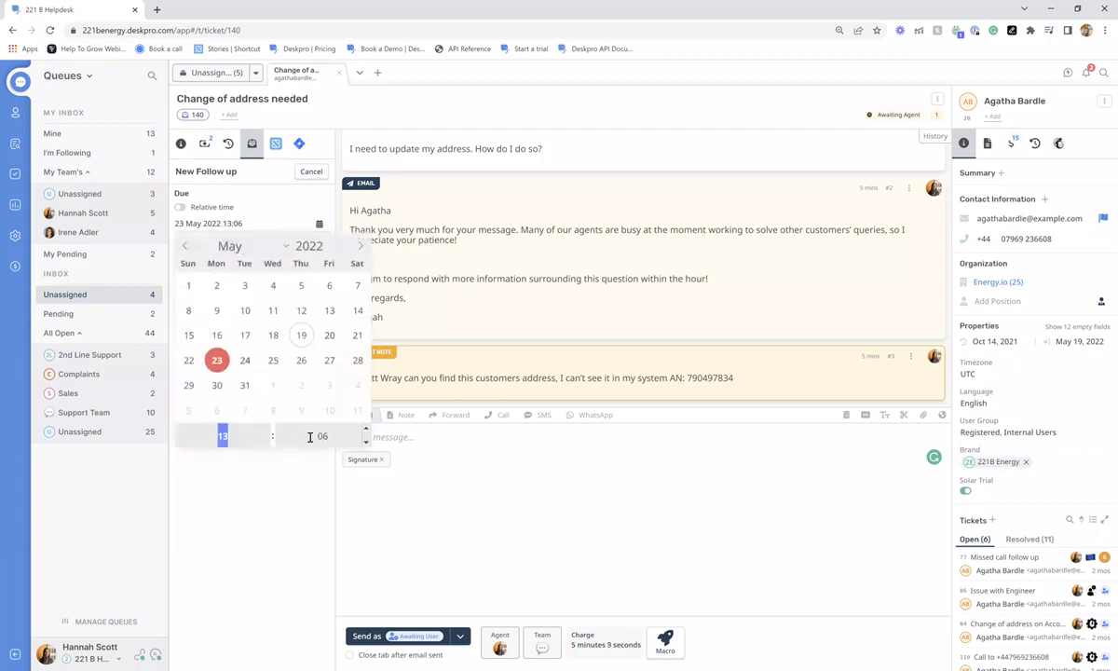
left_click(366, 443)
left_click(366, 443)
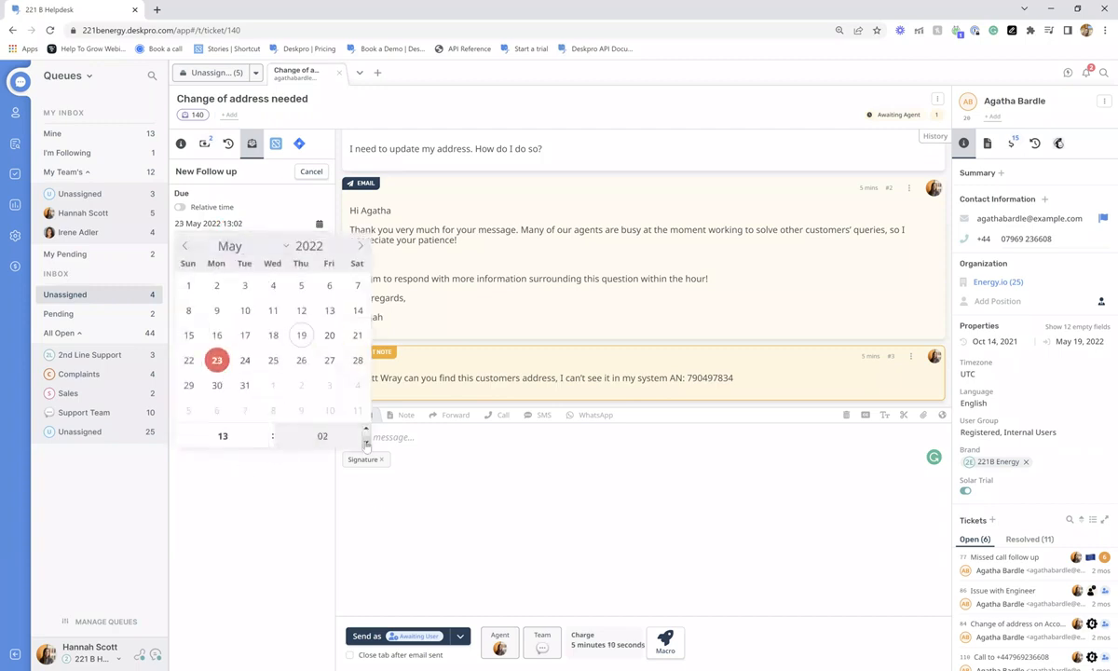
left_click(329, 473)
- Add a reply action set to cancel if the user replies, then discard the empty reply
left_click(196, 261)
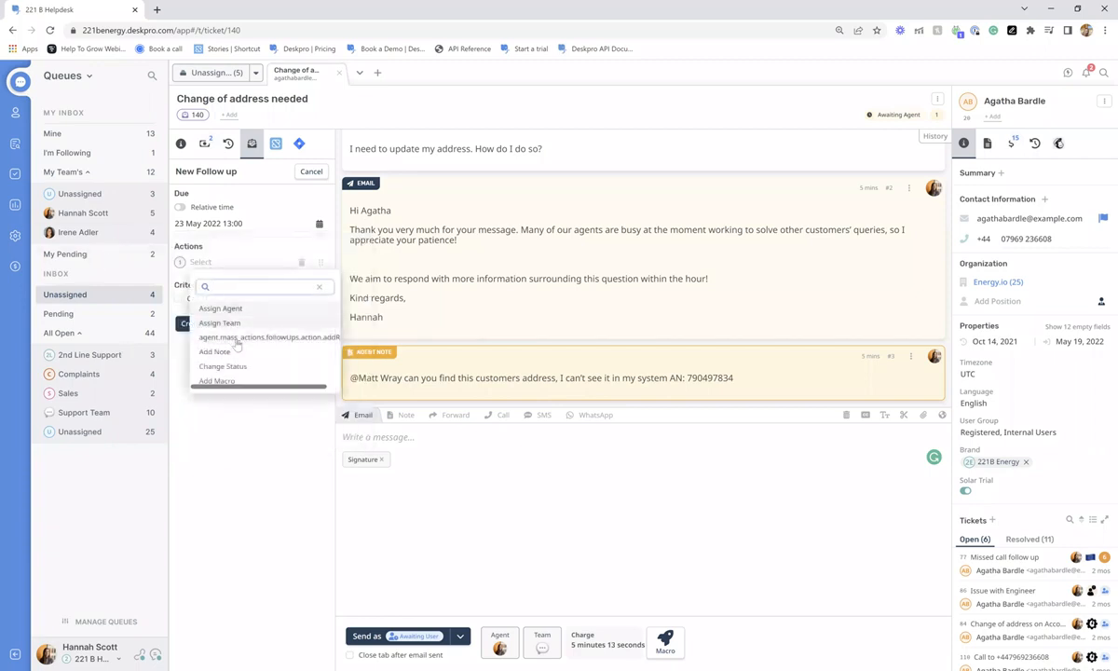
left_click(245, 338)
left_click(320, 279)
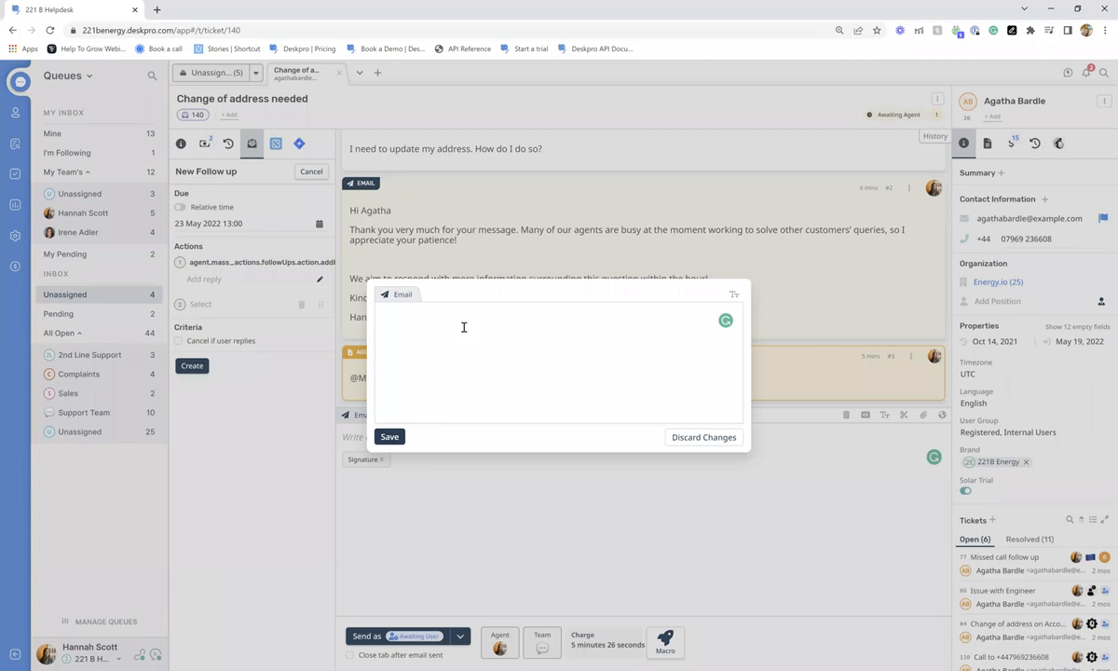
left_click(466, 484)
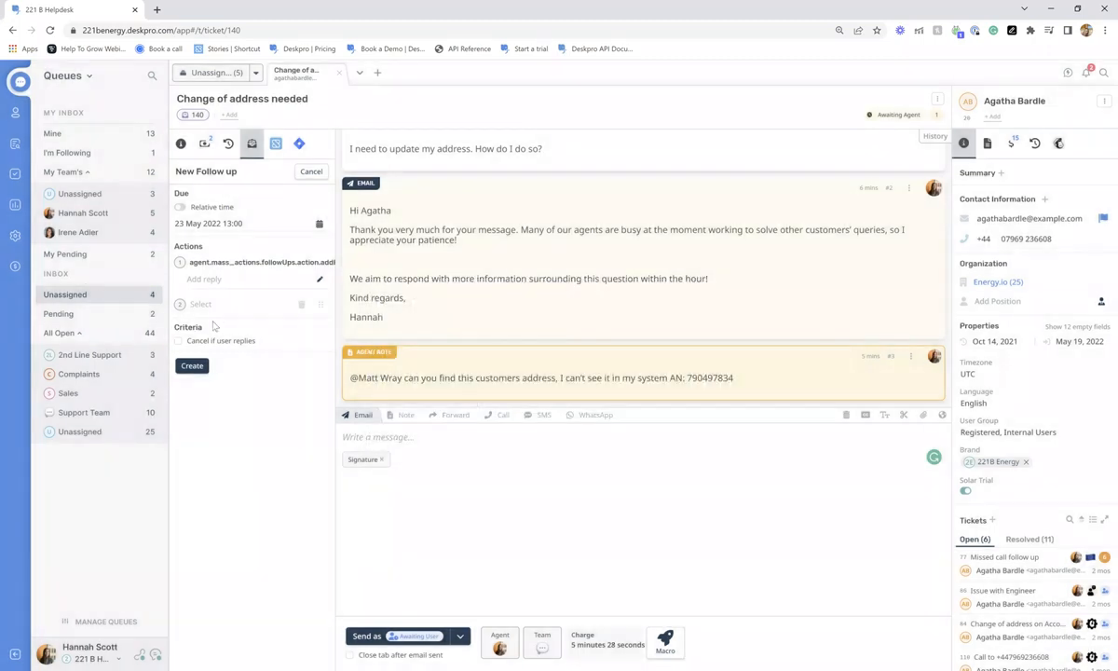
left_click(207, 342)
left_click_drag(192, 342, 300, 349)
left_click(273, 356)
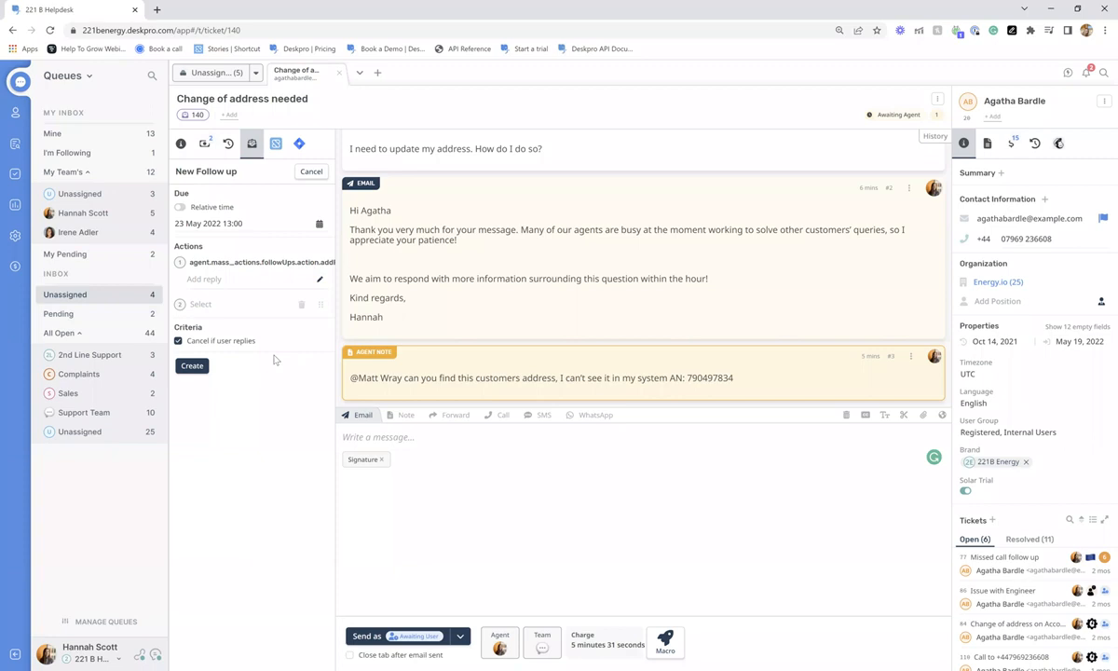
left_click(320, 280)
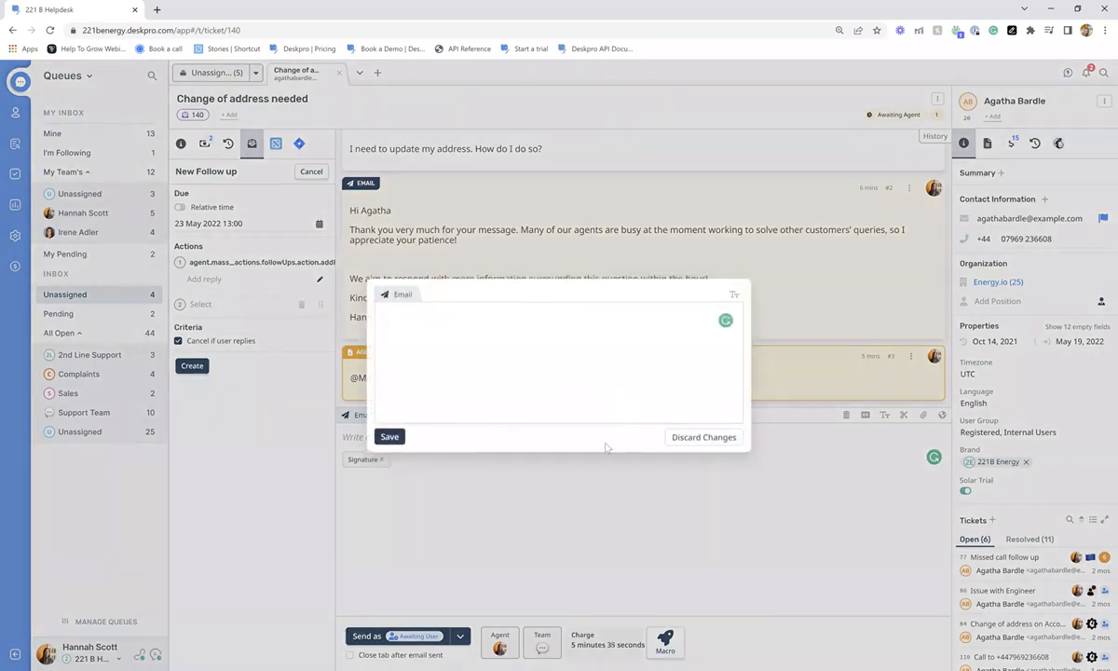
left_click(704, 437)
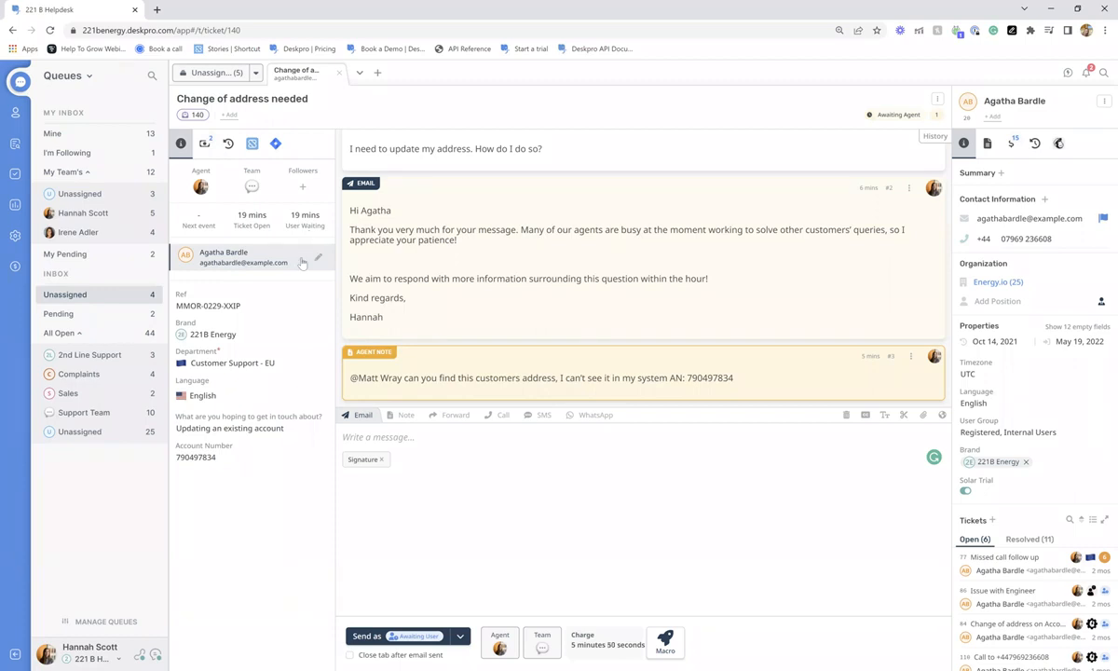
- Show ticket 140's Billing & Time Log with its two time entries totalling 4 min 21 sec
left_click(936, 99)
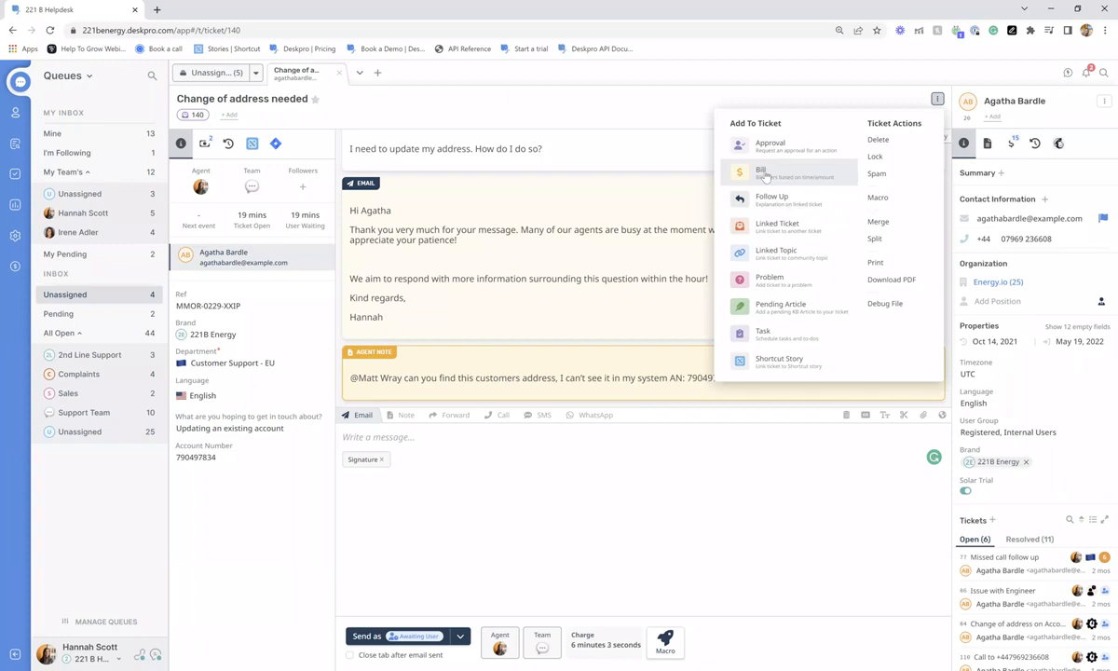
left_click(603, 562)
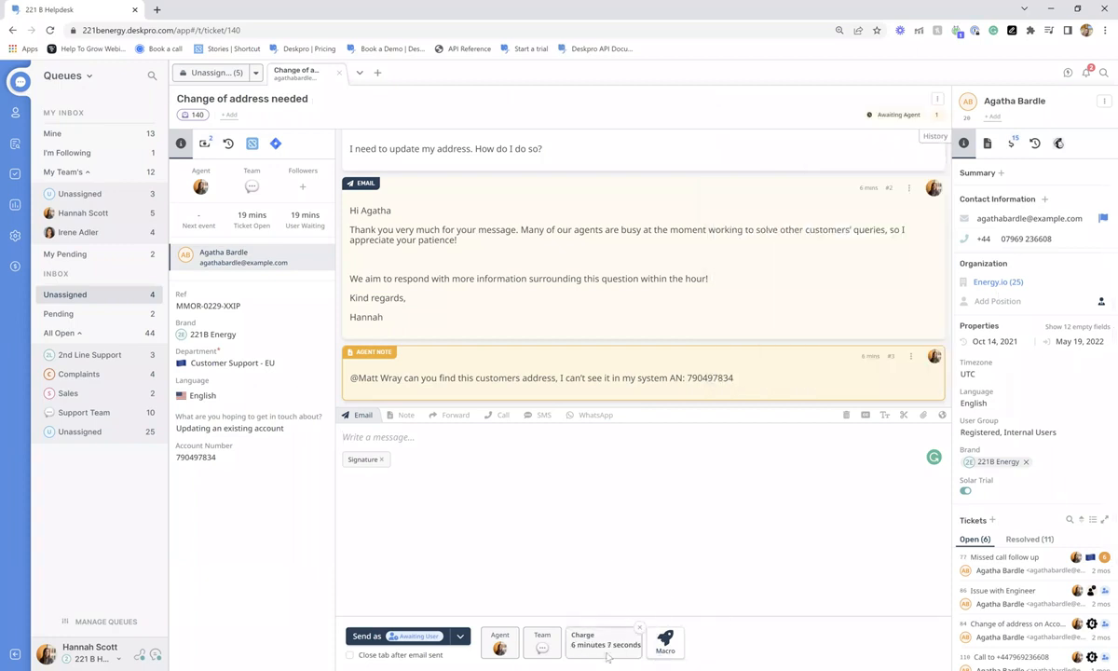
left_click(204, 143)
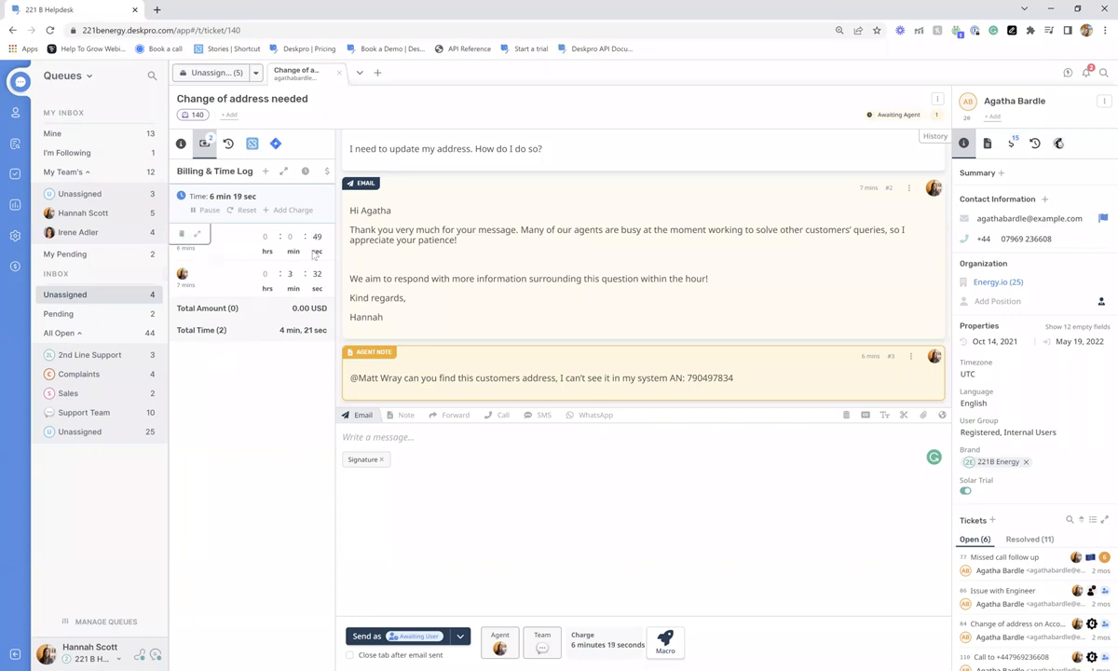
left_click_drag(301, 273, 332, 273)
left_click(245, 389)
- Add a 2-hour time charge with the comment 'On site visit' to ticket 140
left_click(286, 212)
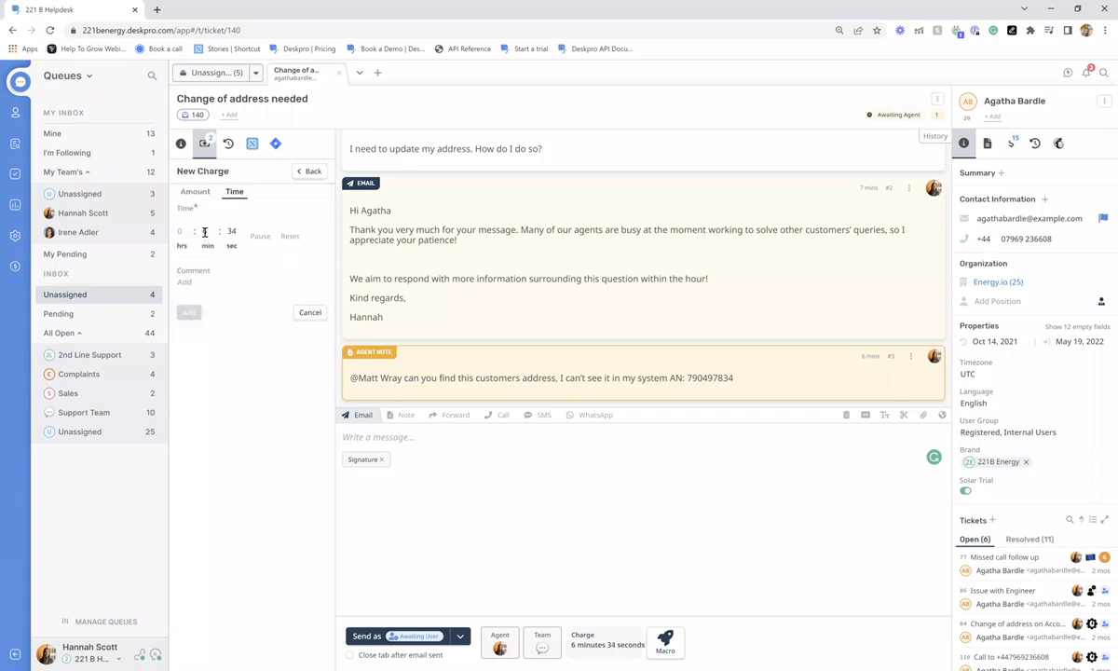
left_click(260, 235)
left_click(284, 236)
left_click(180, 230)
type("2")
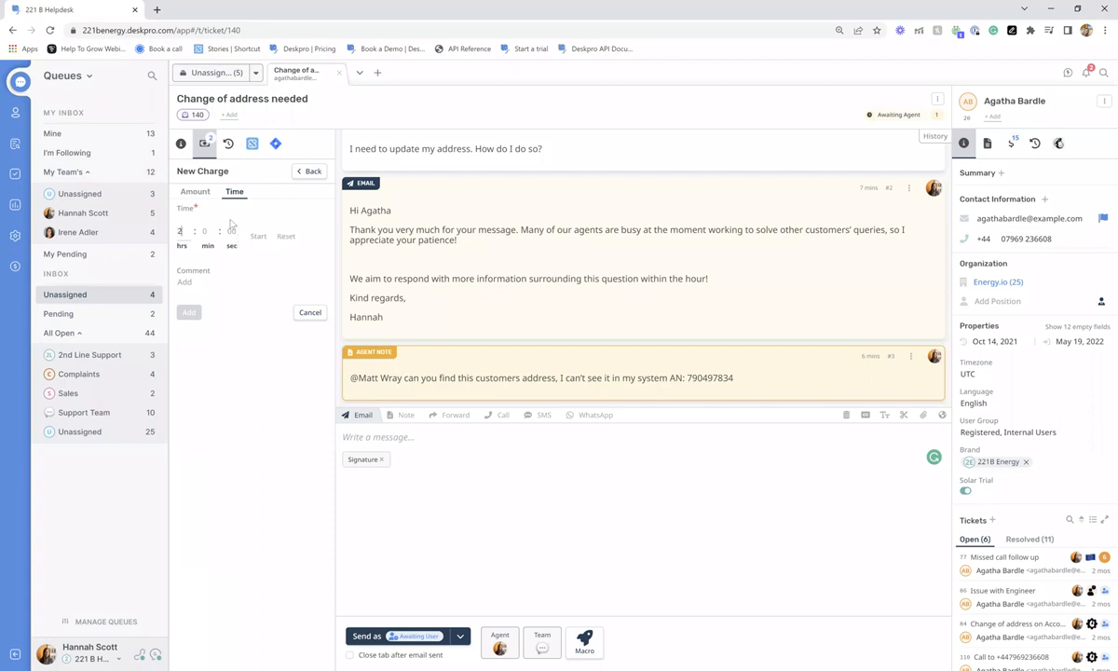
left_click(223, 286)
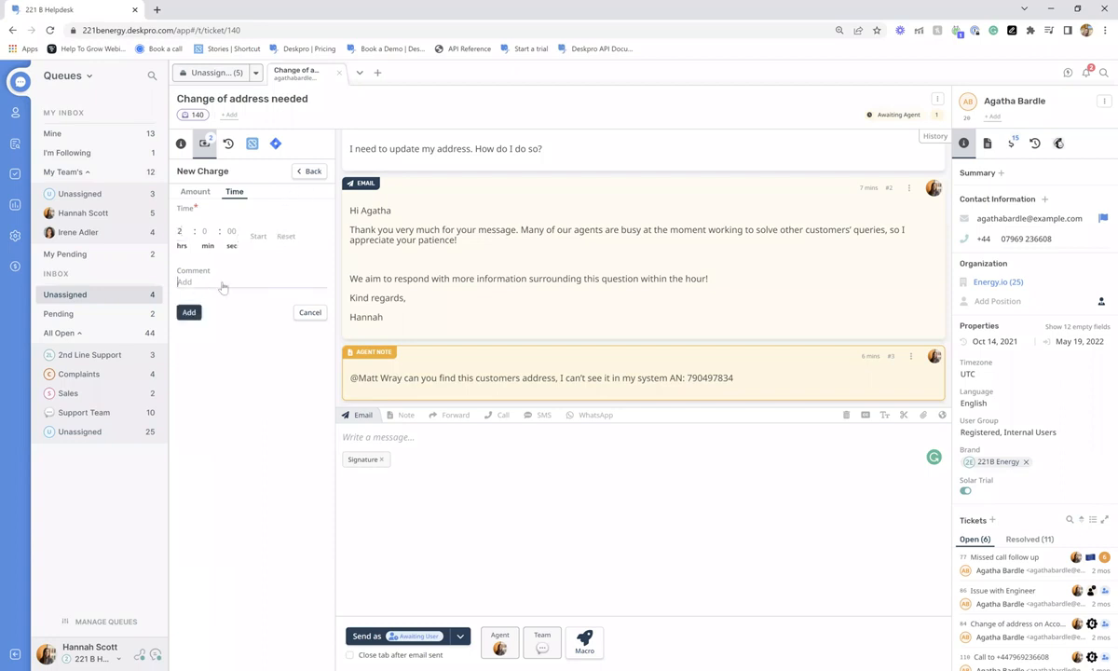
type("On site visit")
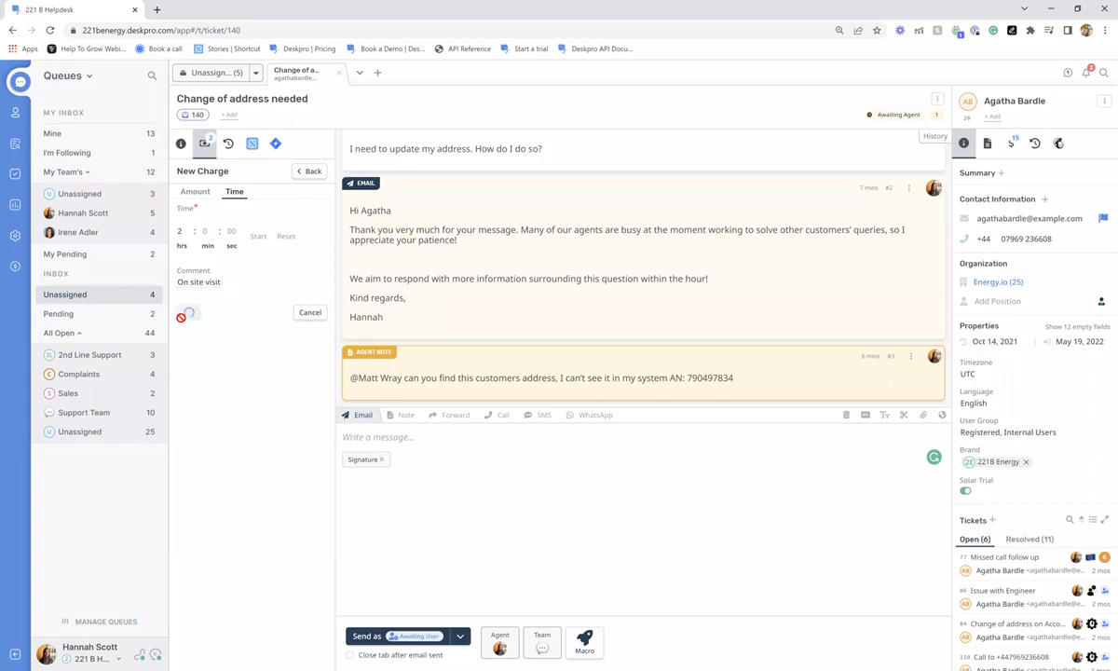
left_click(185, 313)
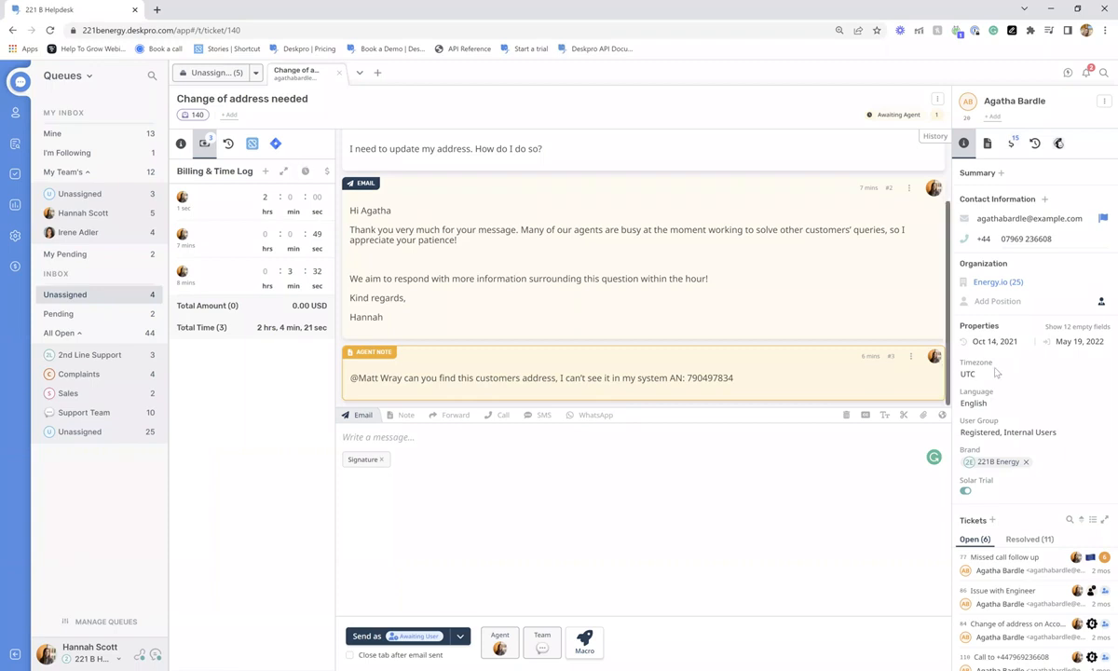
- Review the contact's Billing tab, then return to ticket 140's details
left_click(1011, 145)
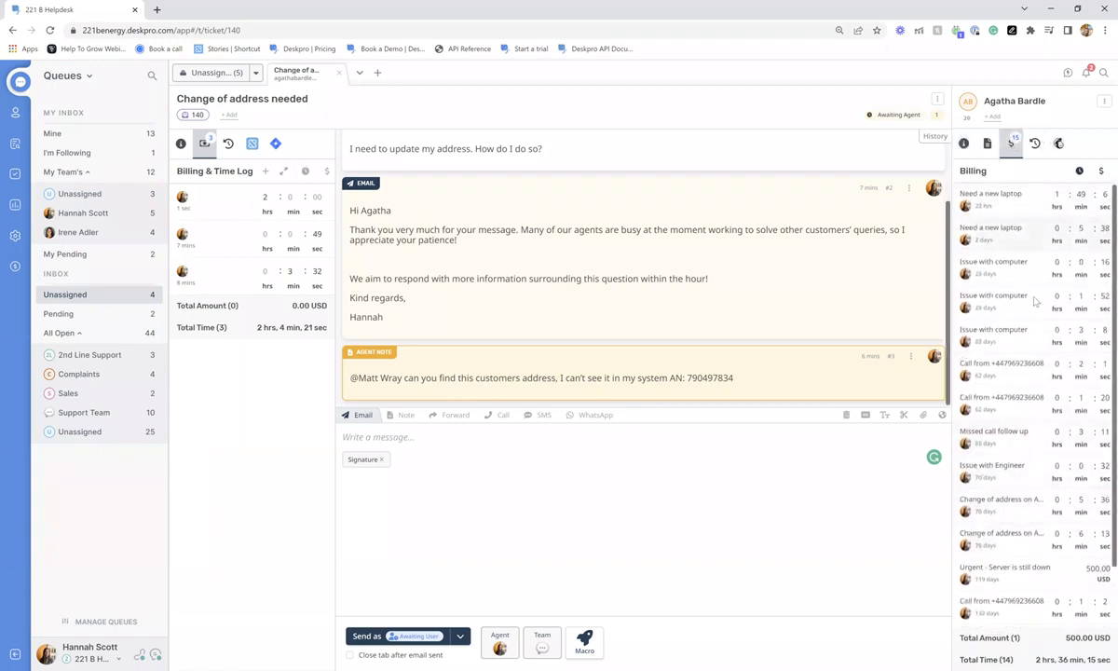
scroll(1036, 303, "down", 2)
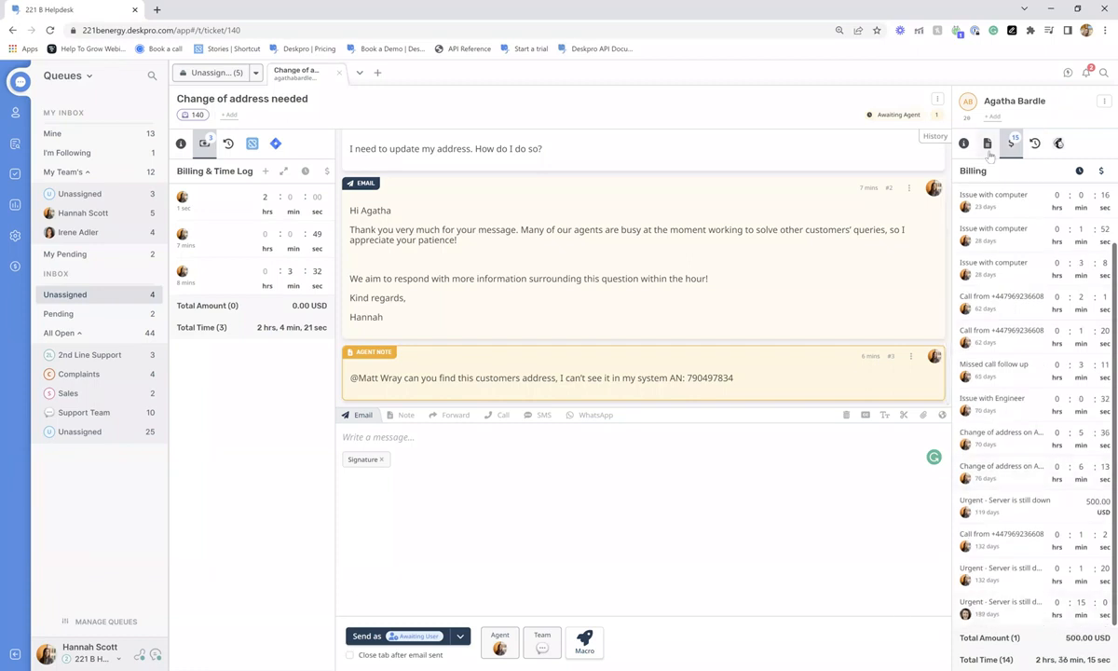
left_click(964, 145)
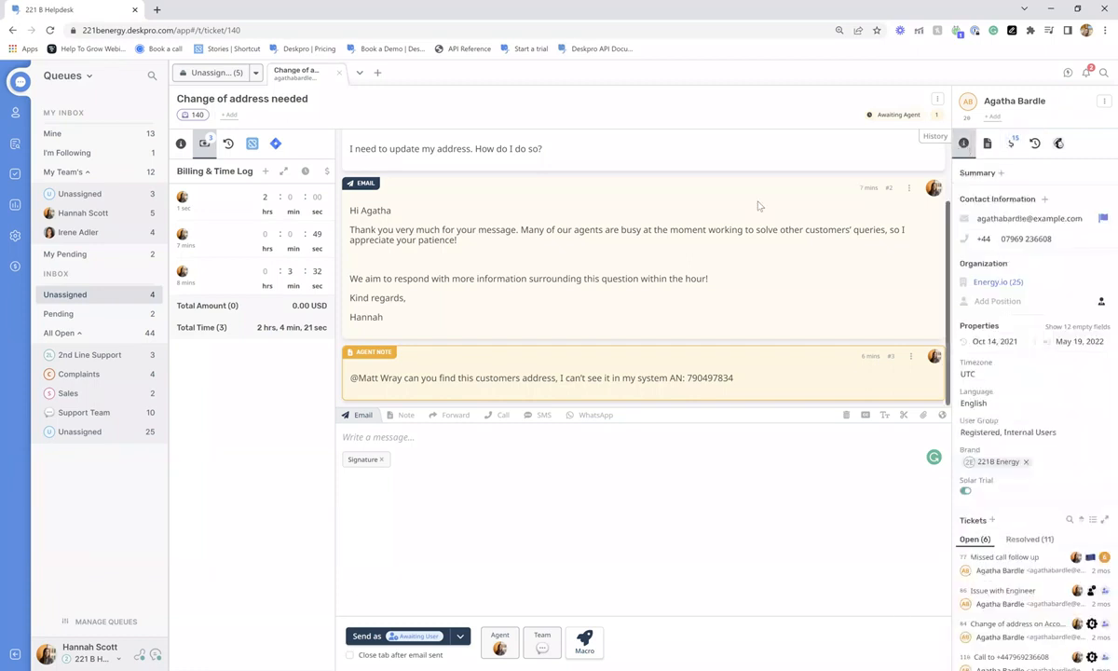
left_click(181, 144)
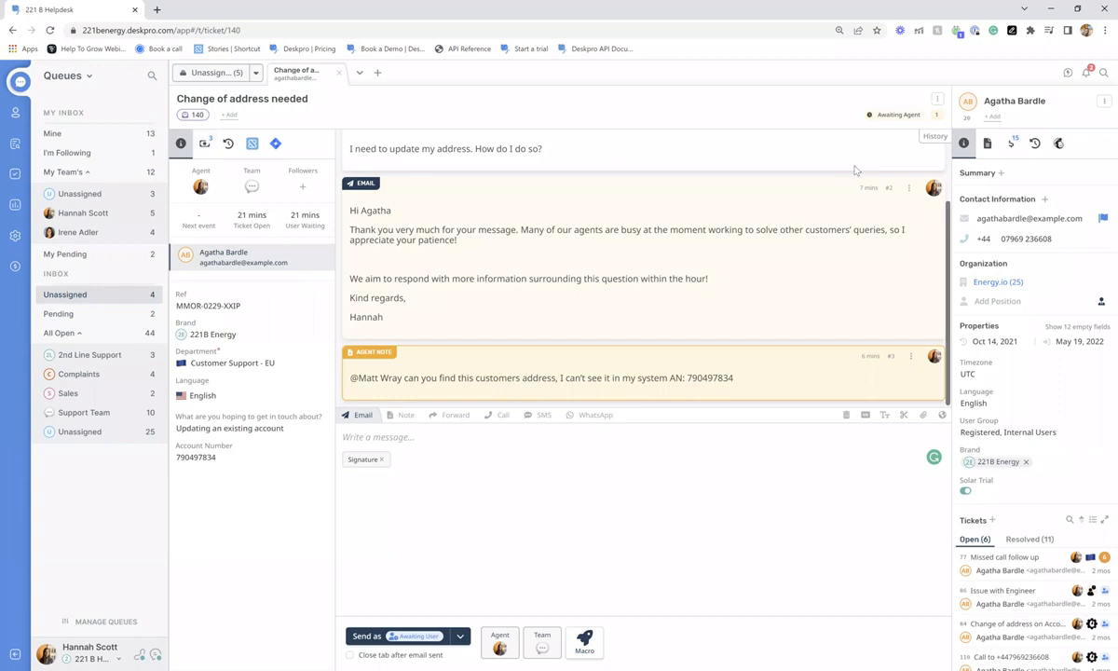
left_click(938, 98)
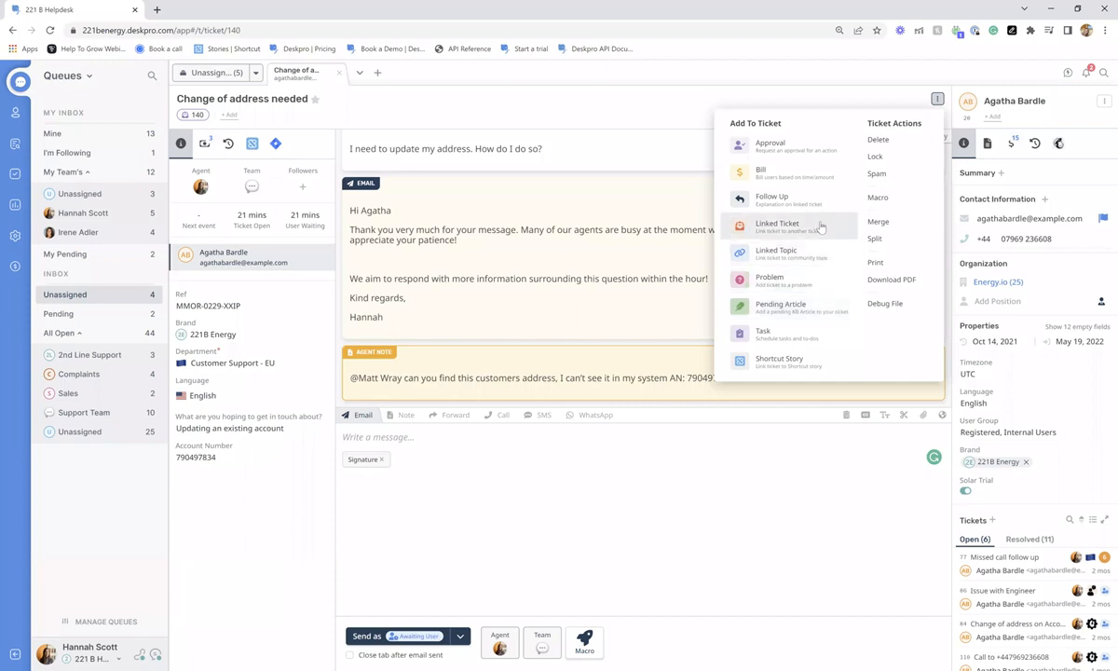
- Choose Problem from ticket 140's menu and switch the sidebar list from Queues to Problems
left_click(807, 285)
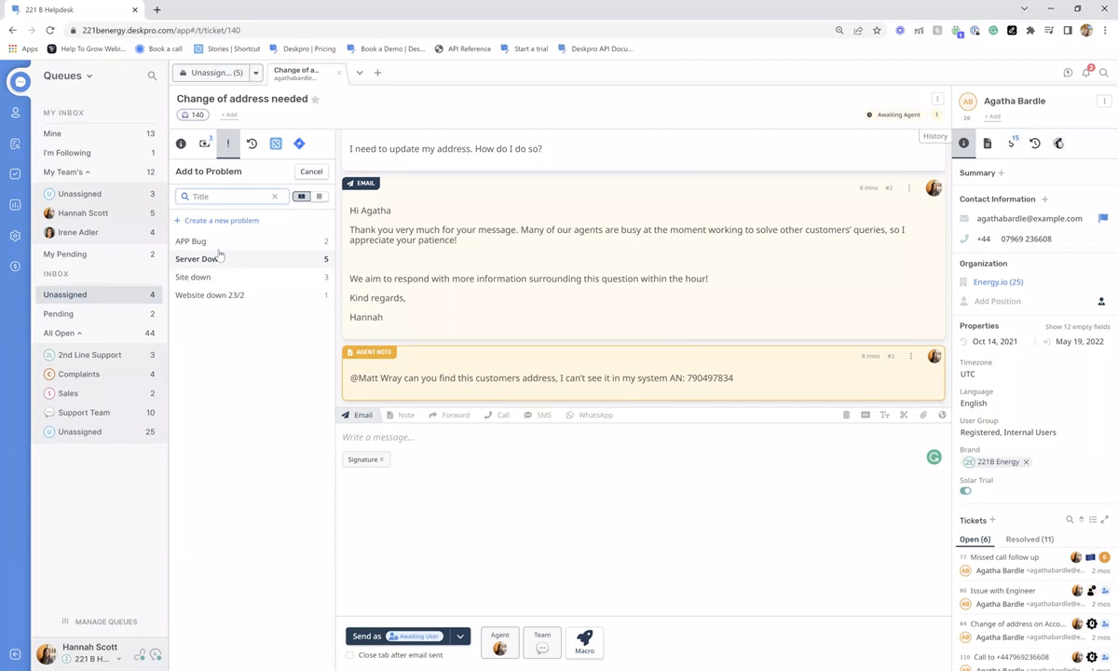
left_click(67, 78)
left_click(70, 177)
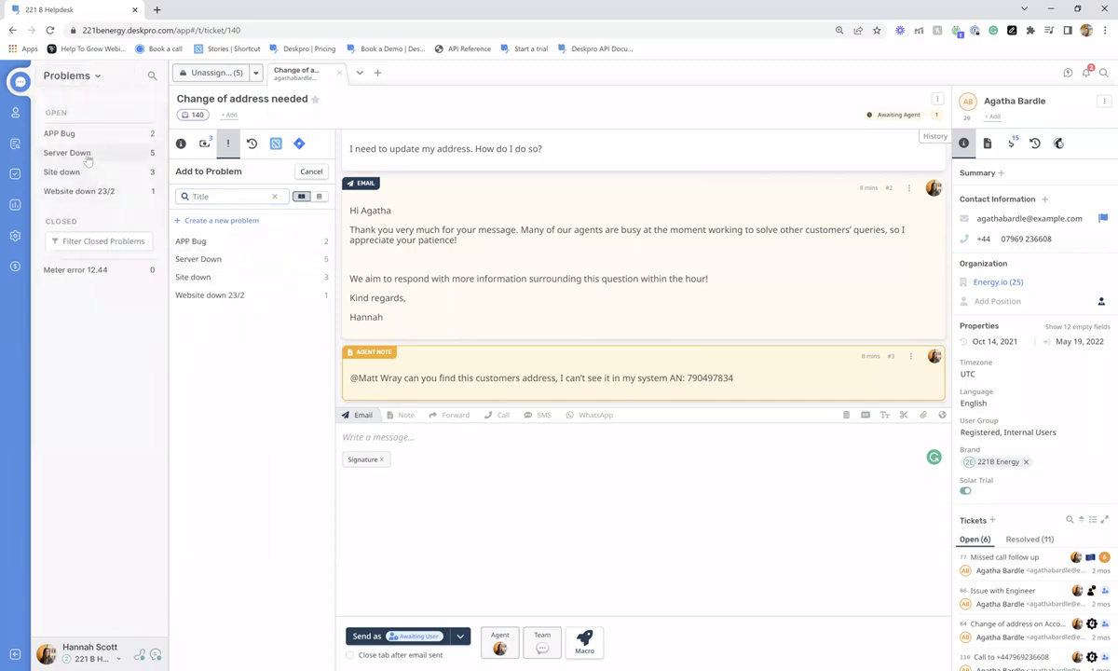
- Select all five Server Down tickets, then start and discard a mass reply
left_click(86, 155)
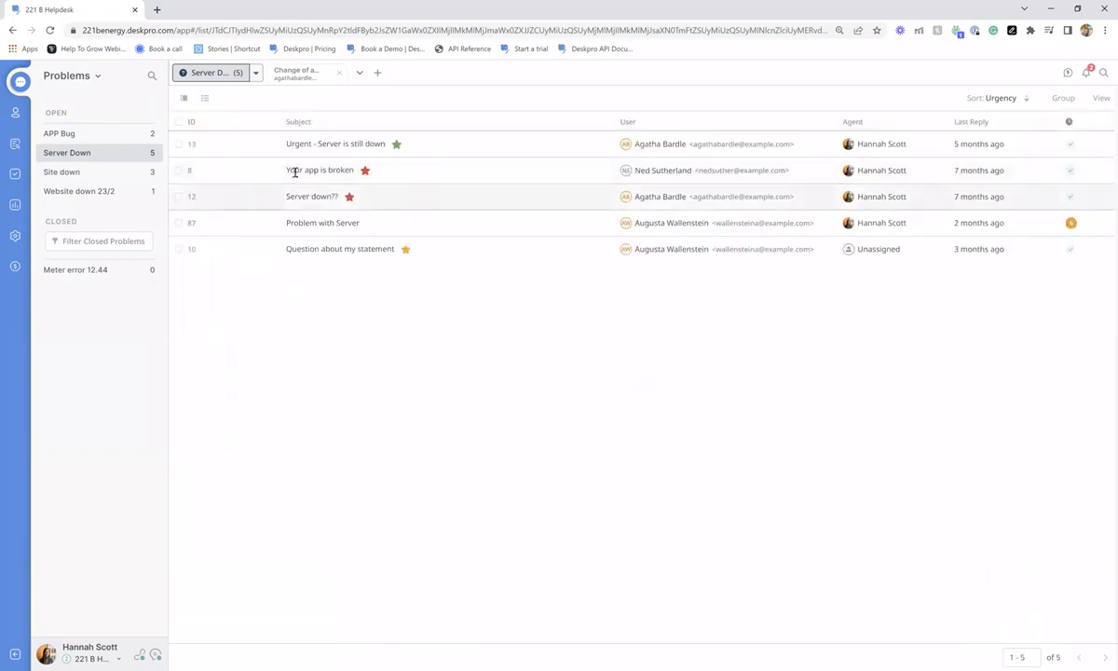
left_click(178, 121)
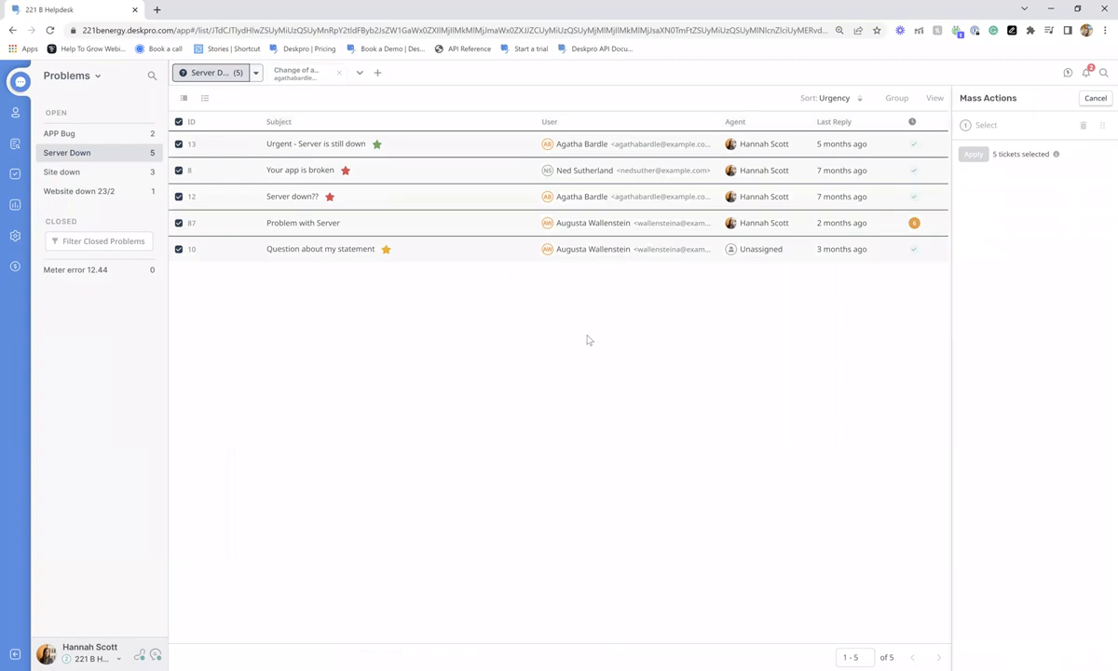
left_click(987, 127)
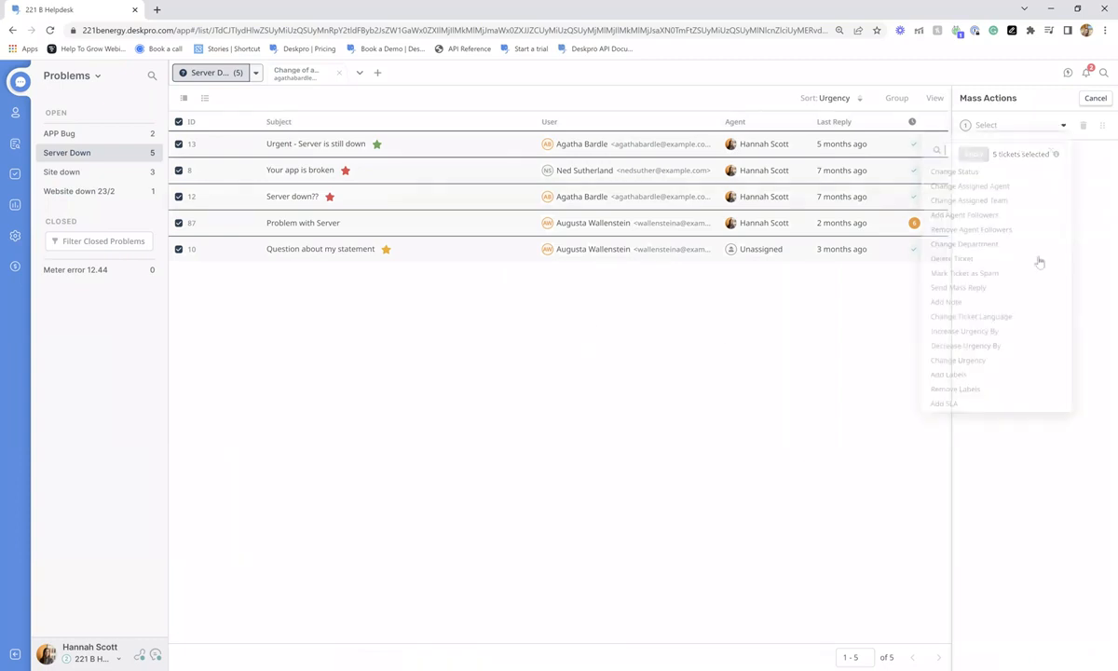
left_click(1007, 293)
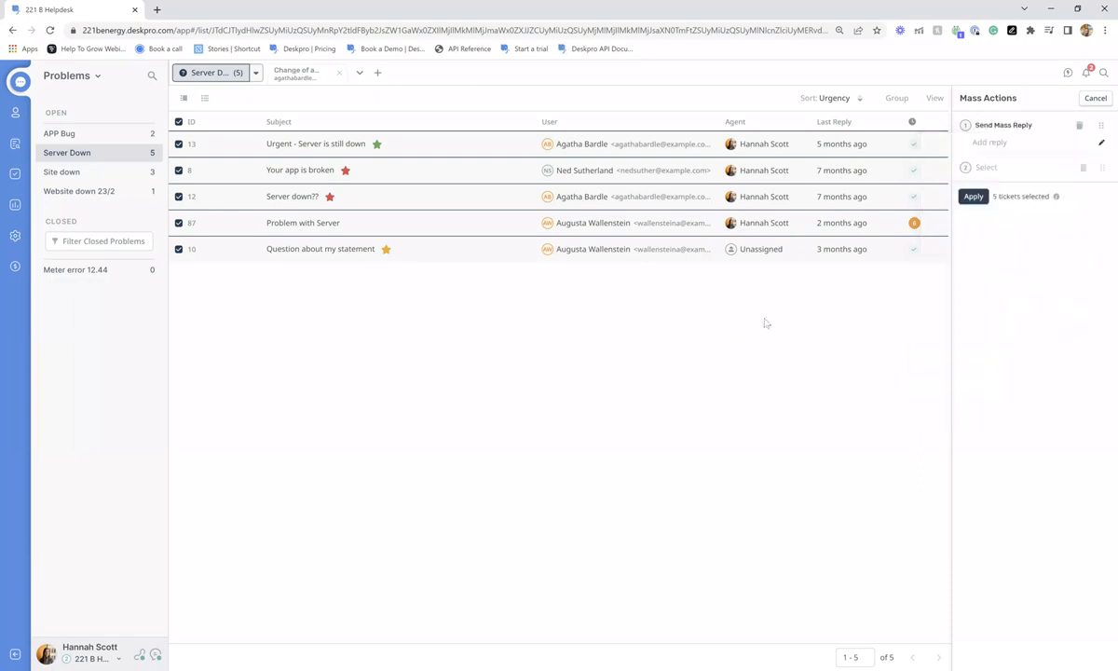
left_click(1018, 143)
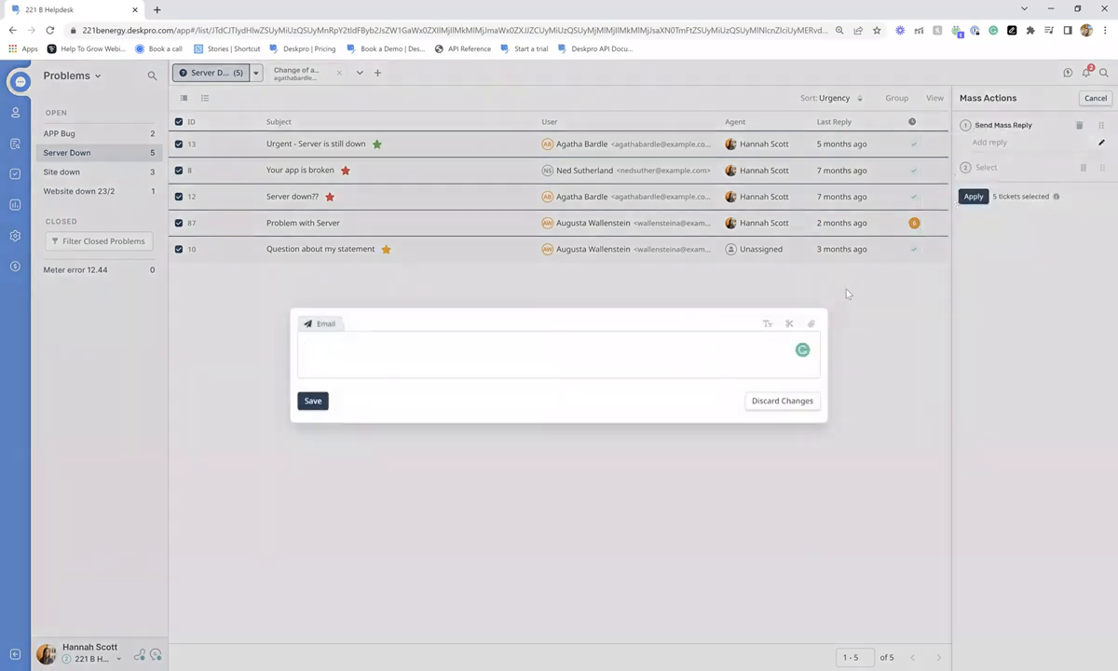
left_click(778, 401)
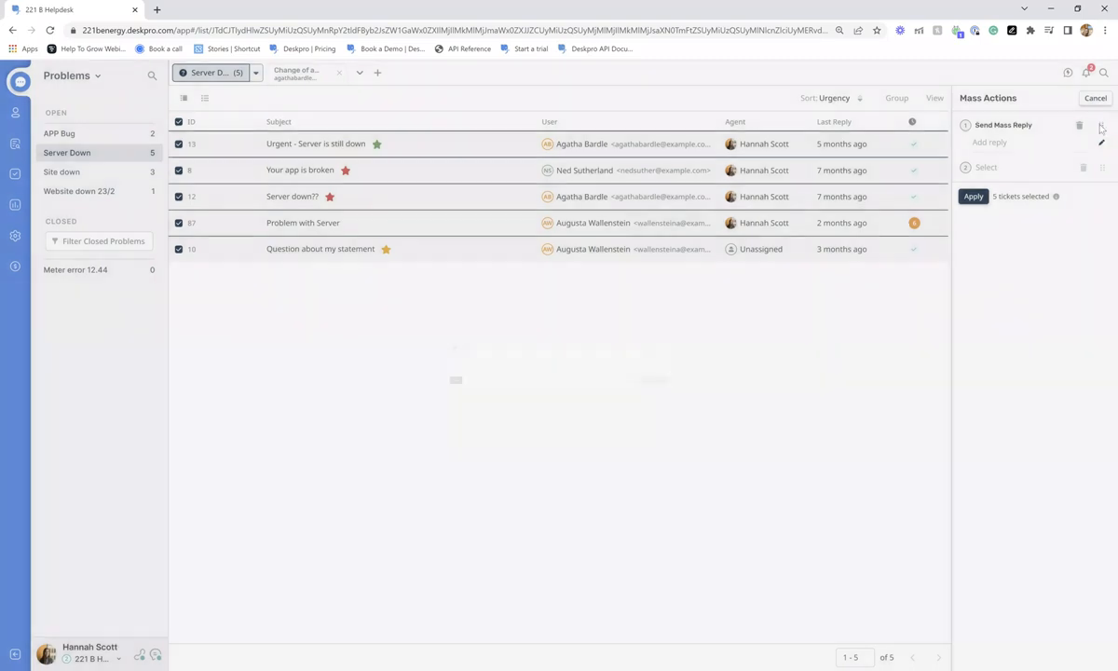
left_click(1081, 124)
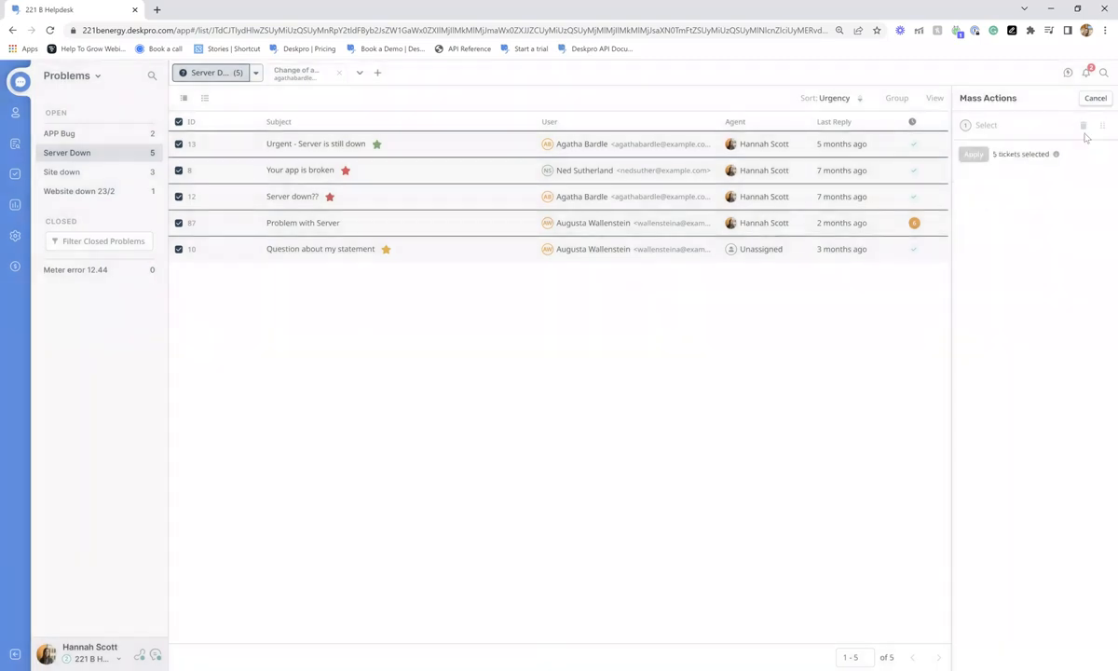
- Browse the remaining bulk actions, cancel mass actions, and return to ticket 140
left_click(1015, 126)
scroll(903, 265, "down", 10)
scroll(905, 284, "up", 10)
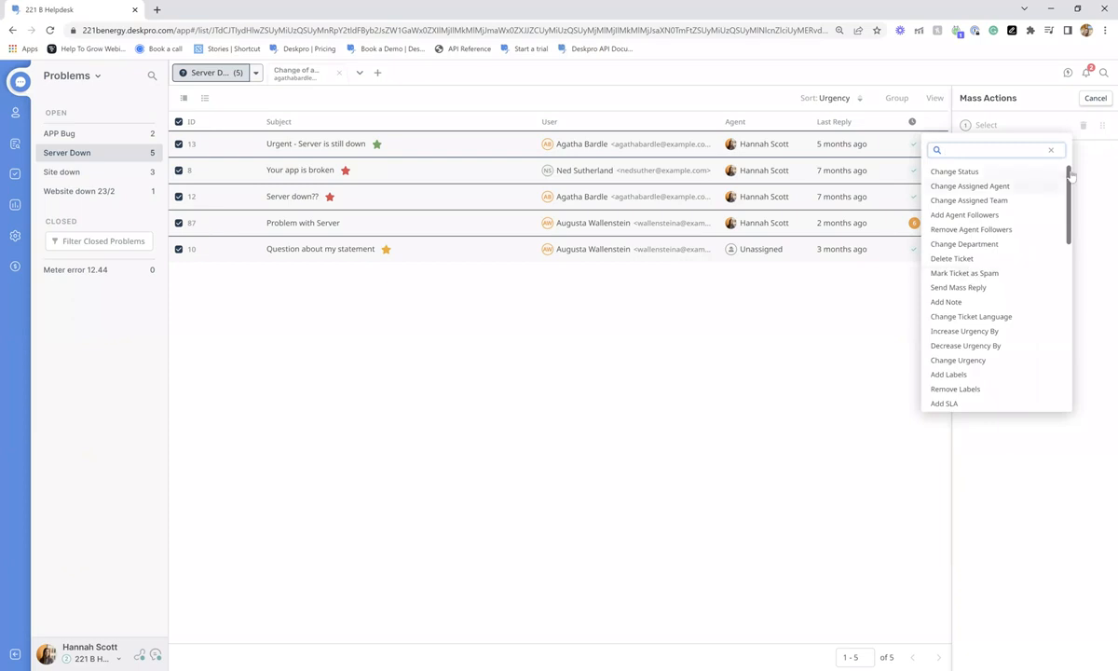
left_click(1001, 187)
left_click(1094, 98)
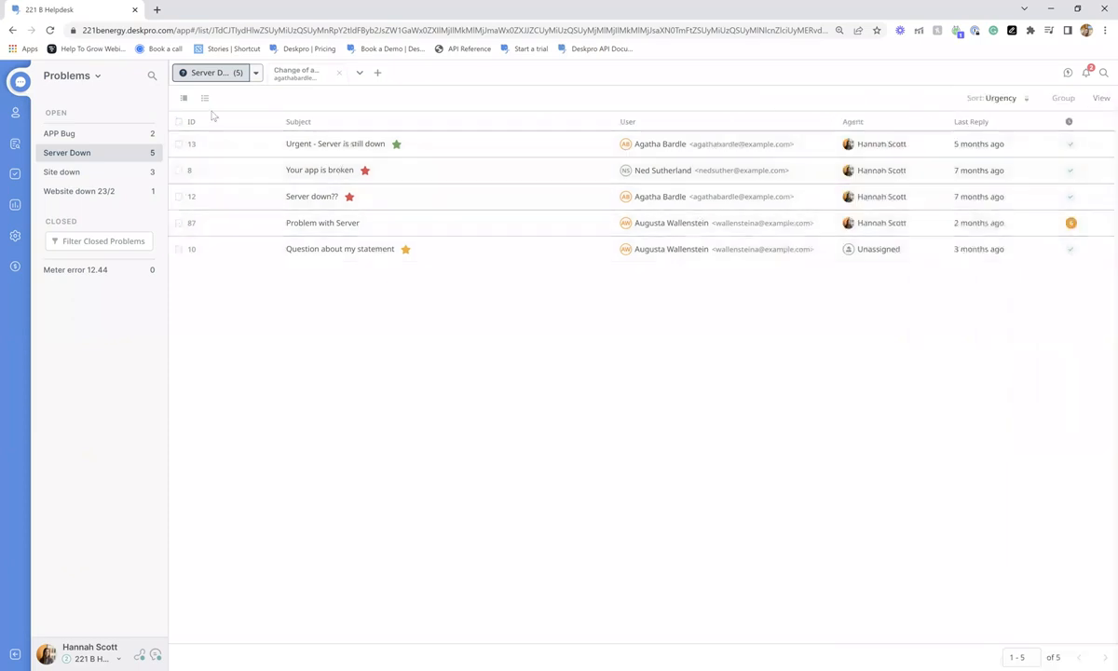
left_click(298, 76)
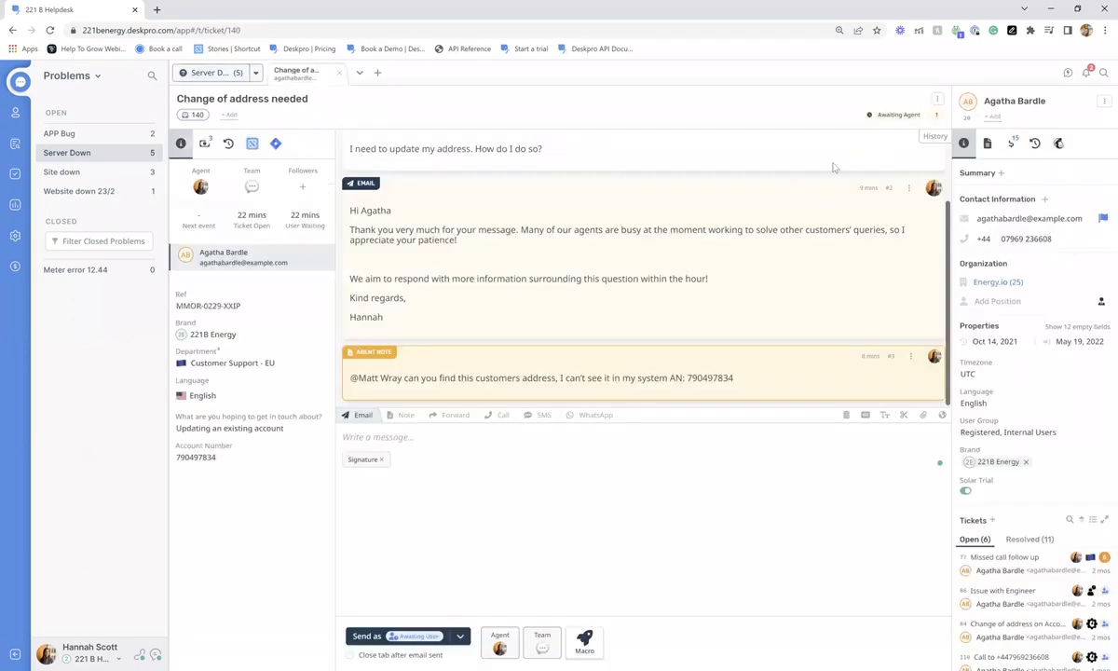
- Add the task 'Go to AD and change address records' due 20 May 2022 to ticket 140
left_click(937, 98)
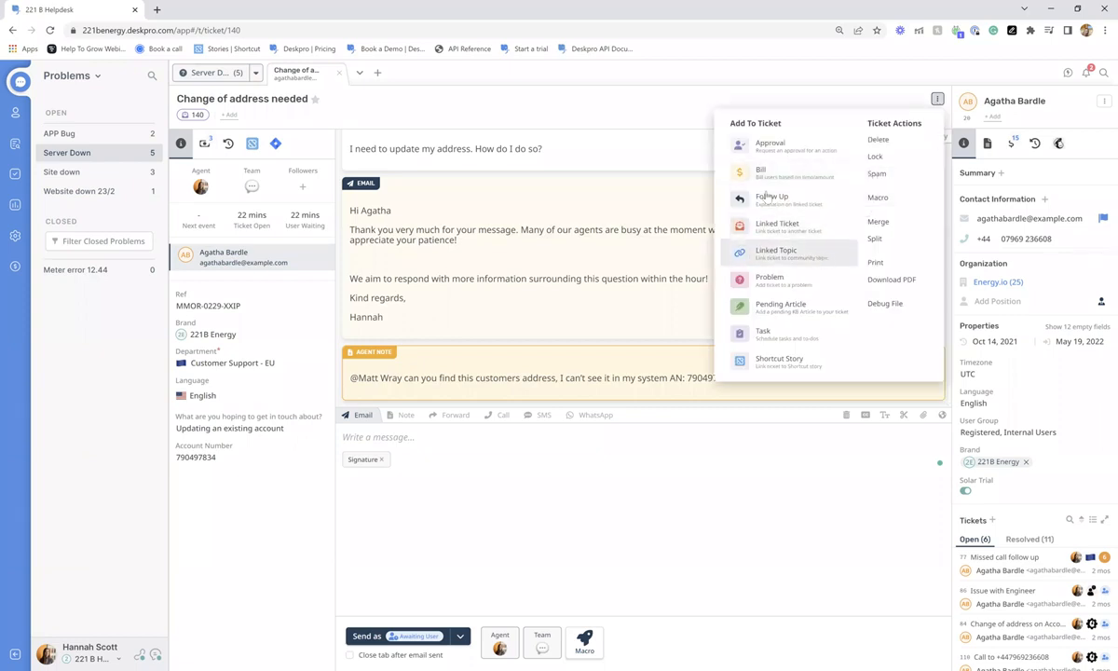
left_click(779, 333)
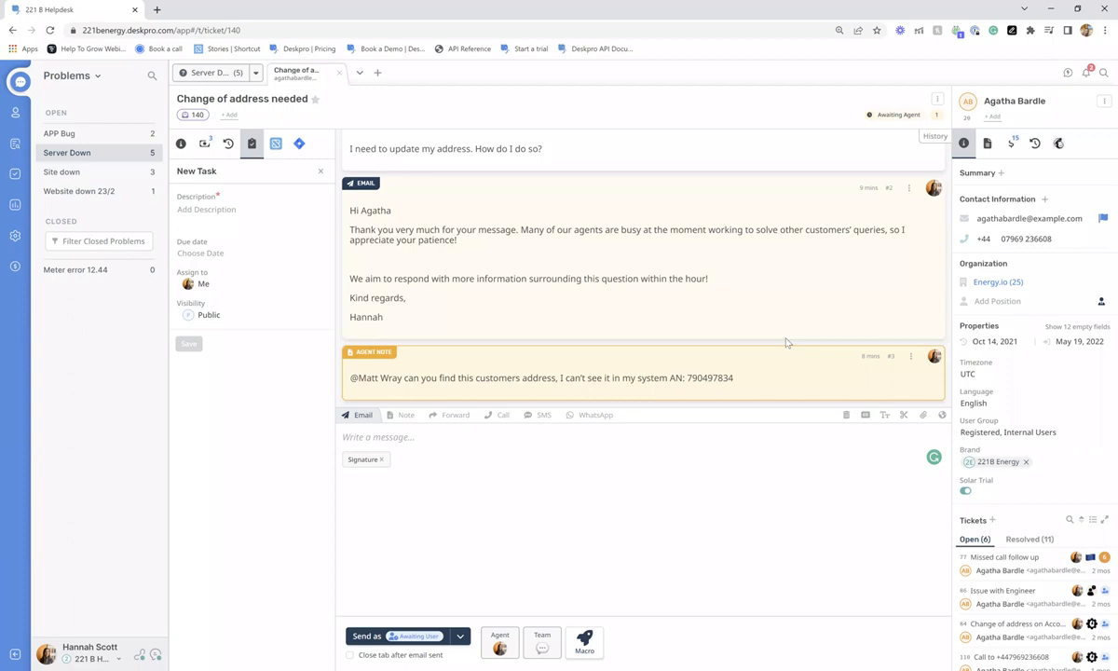
left_click(194, 210)
type("Go to AD and change address records")
left_click(198, 254)
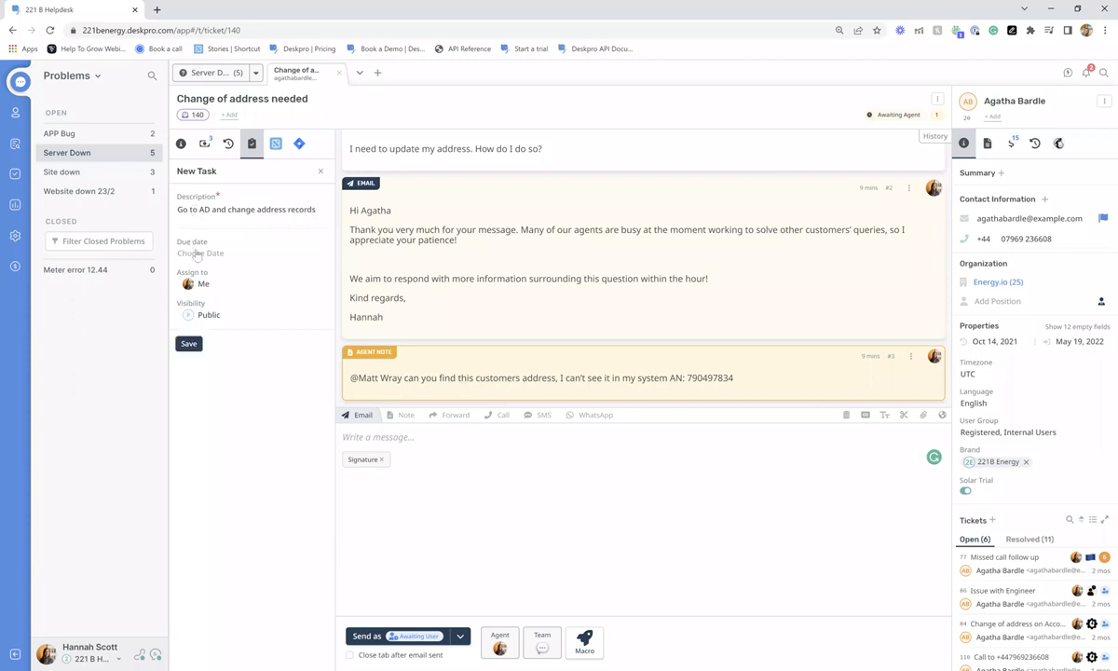
left_click(197, 254)
left_click(332, 362)
left_click(287, 517)
left_click(189, 344)
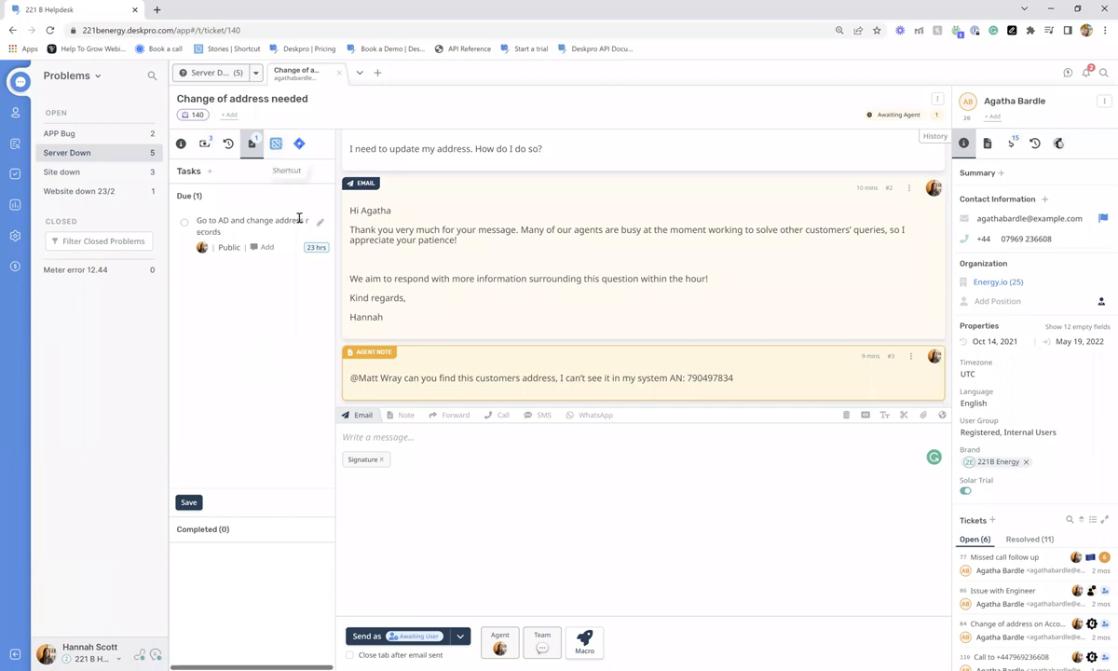
left_click(180, 143)
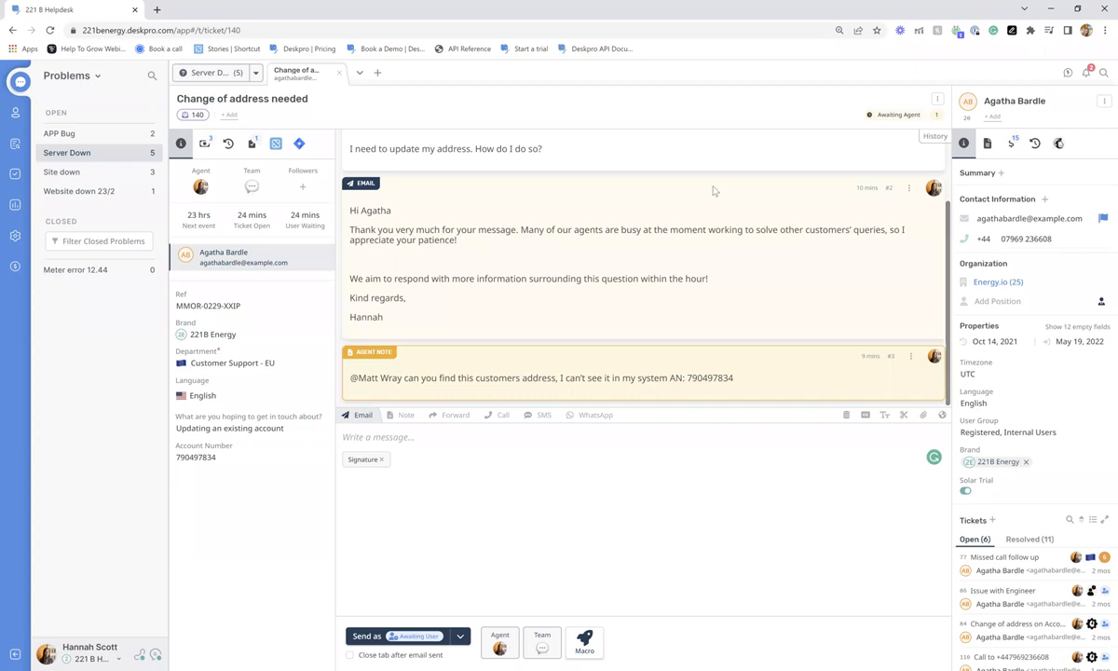
- Create an approval request on ticket 140 using the Hardware approval template
left_click(937, 99)
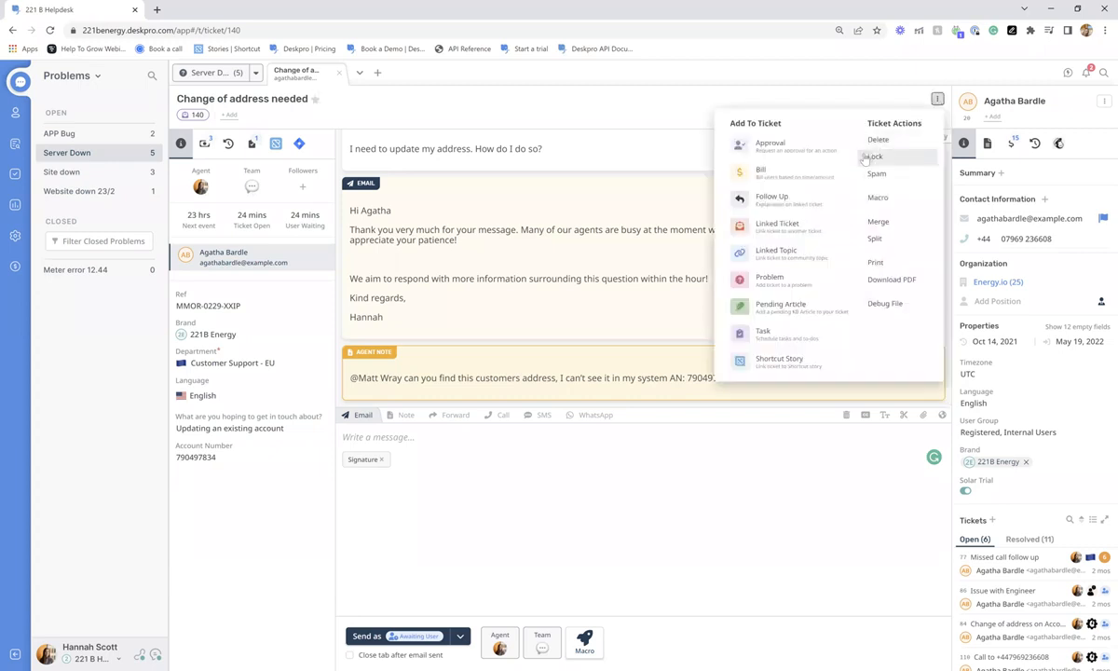
left_click(771, 146)
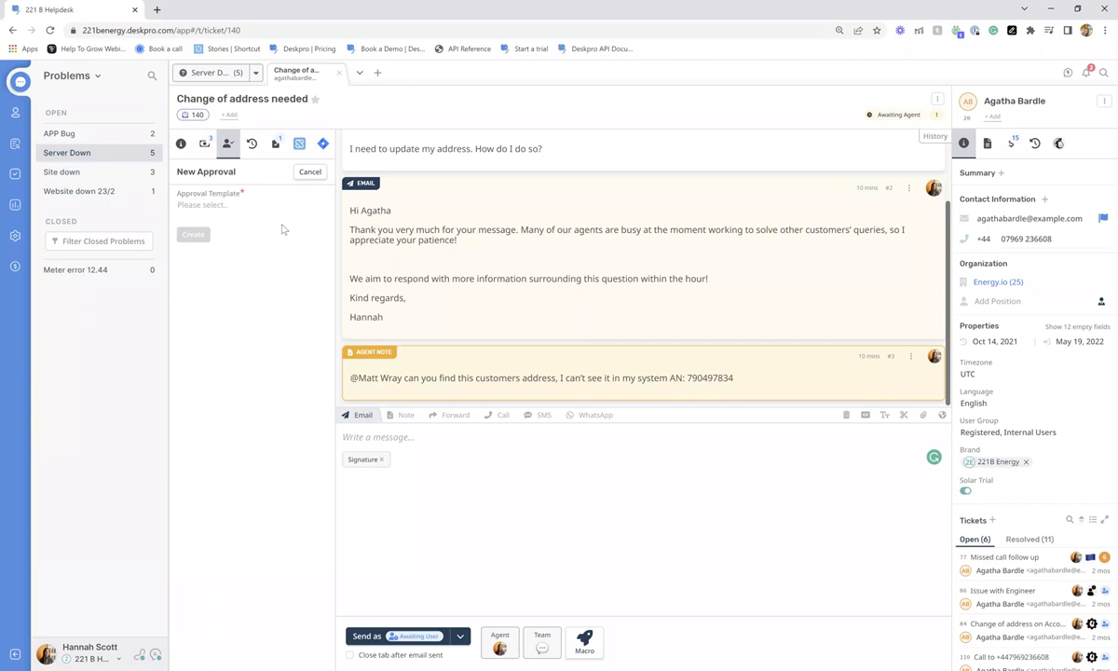
left_click(207, 203)
left_click(244, 267)
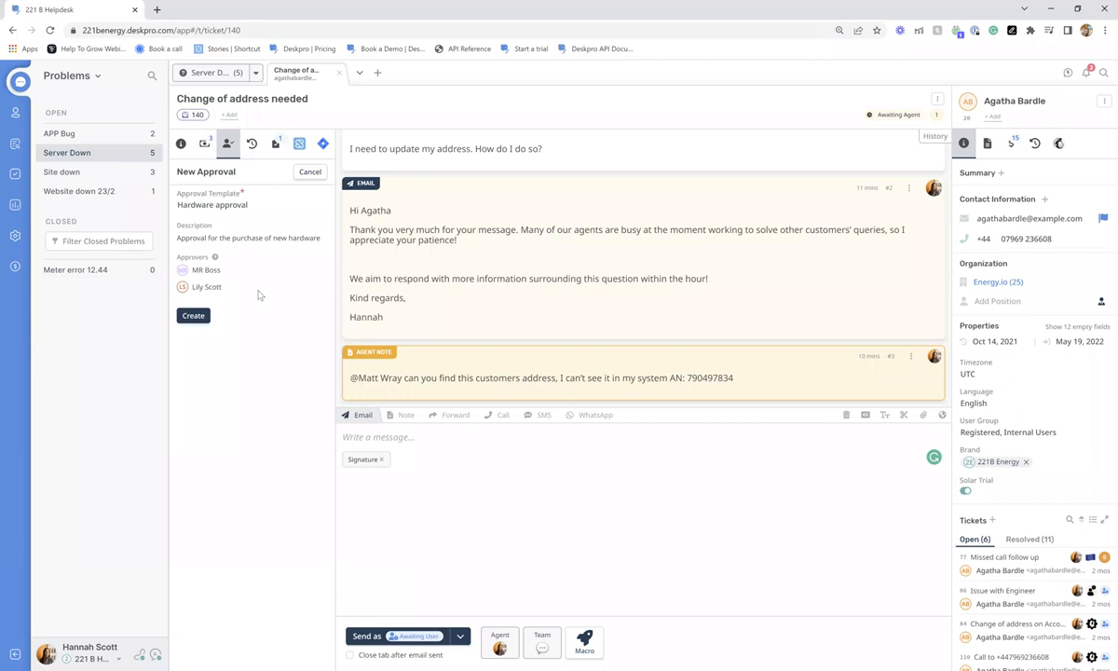
left_click(192, 315)
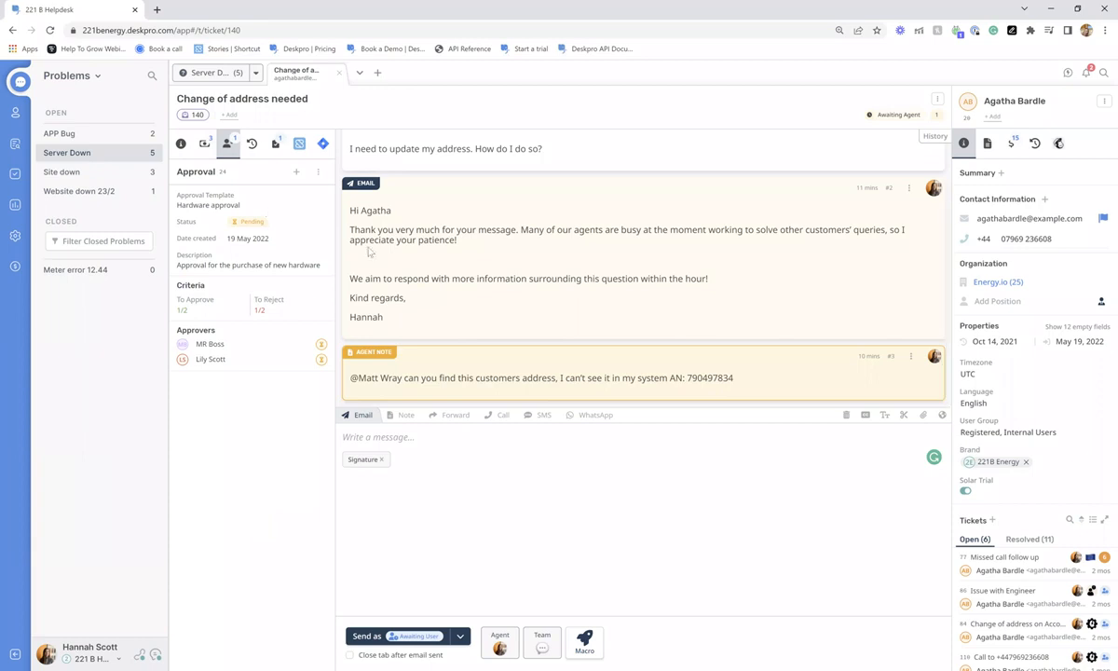
left_click(181, 143)
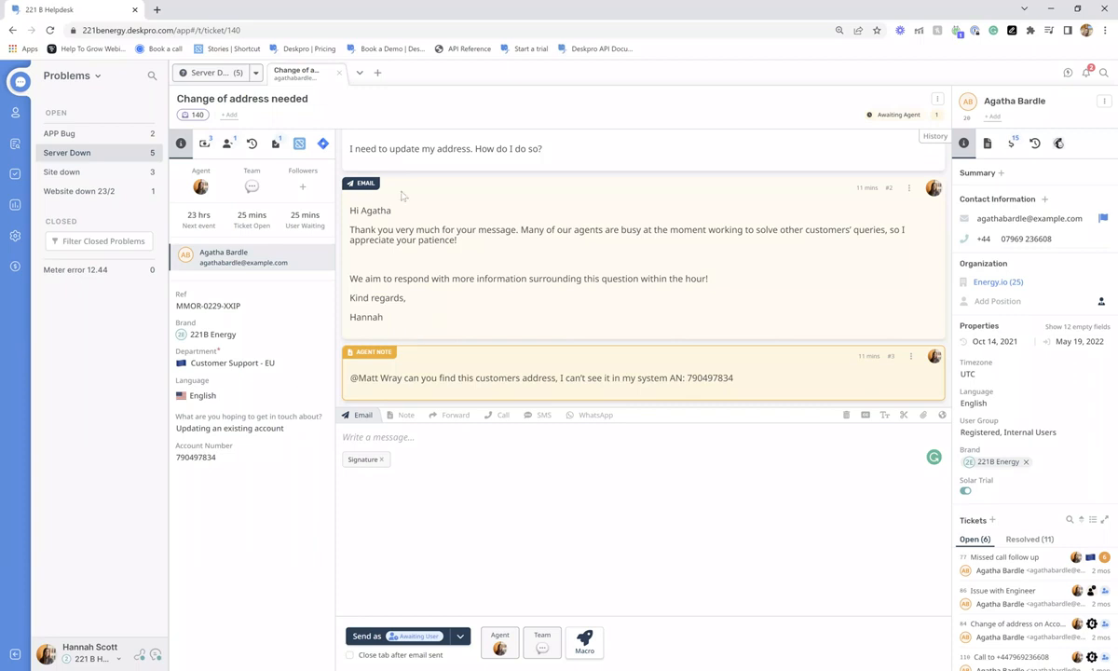
left_click(1058, 143)
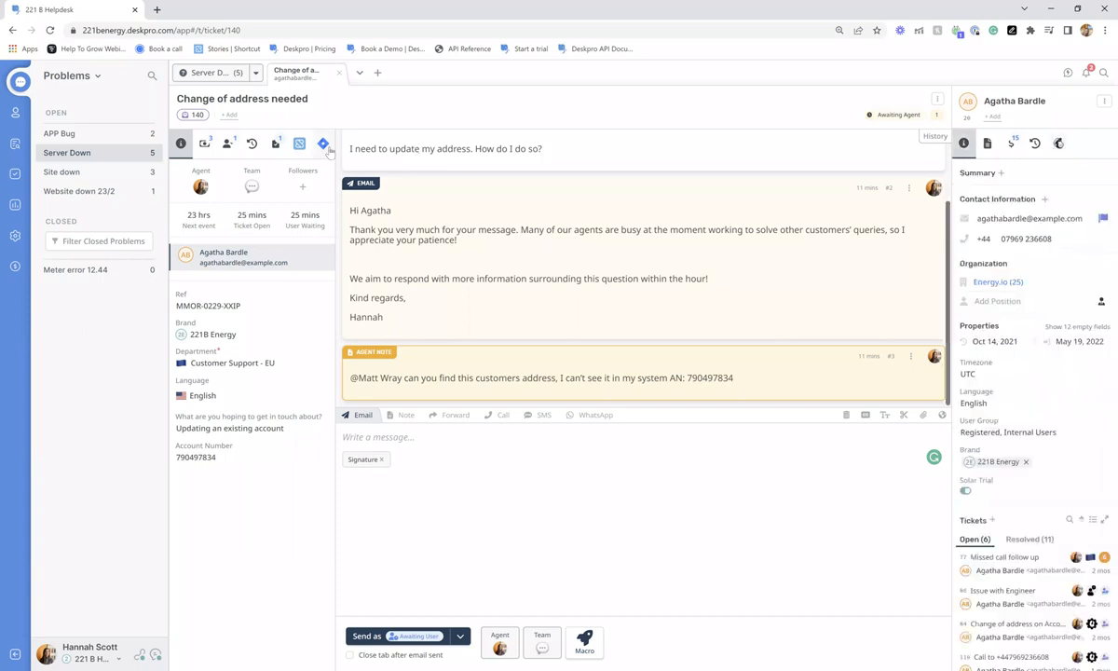
left_click(323, 144)
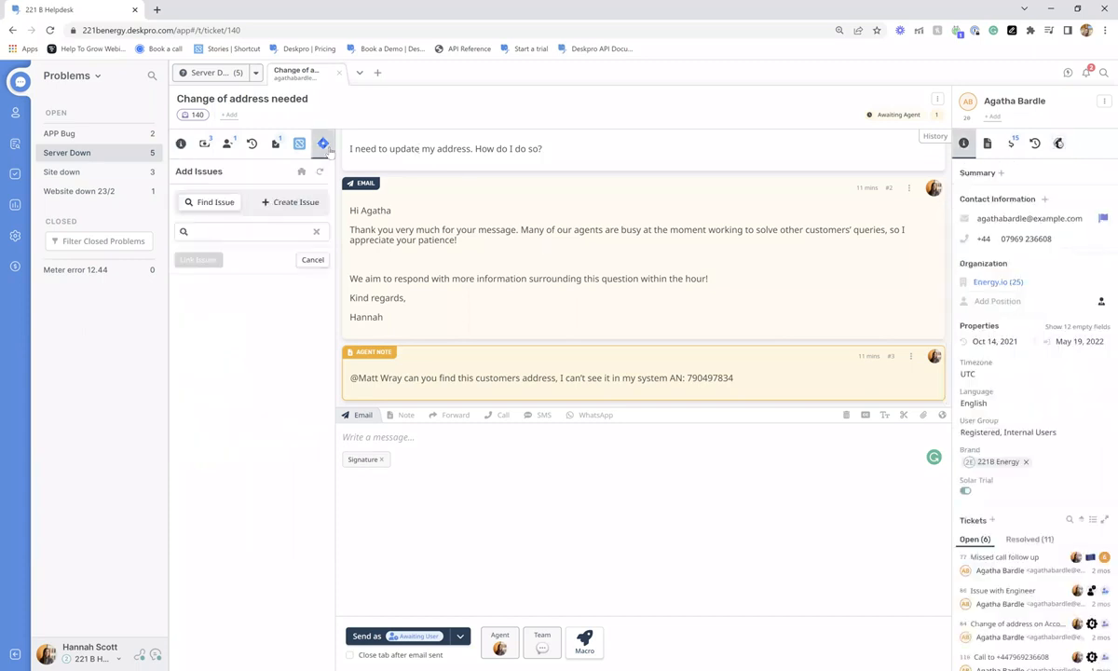
left_click(299, 144)
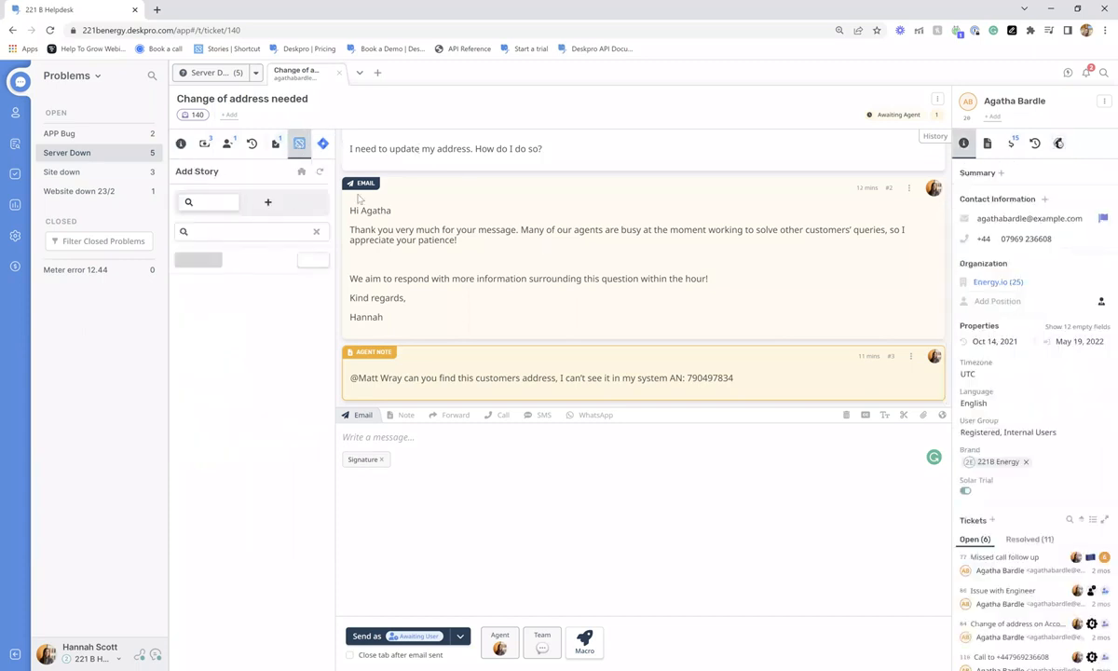
left_click(182, 143)
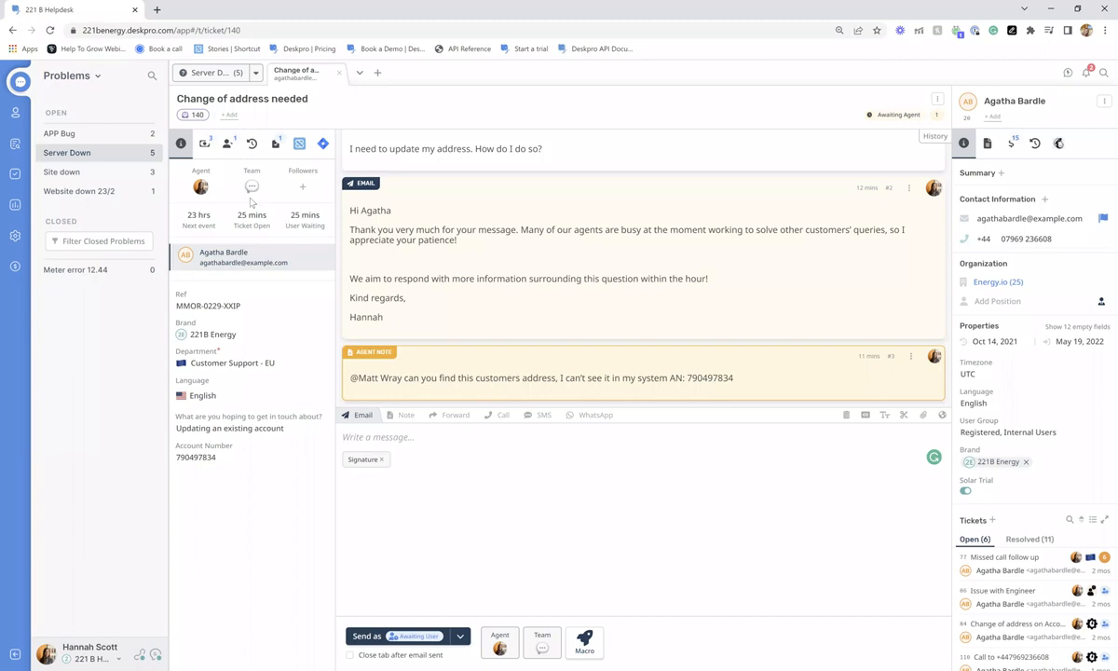
- Go to admin Business Rules > SLAs and open the Complaints 1st response SLA
left_click(15, 235)
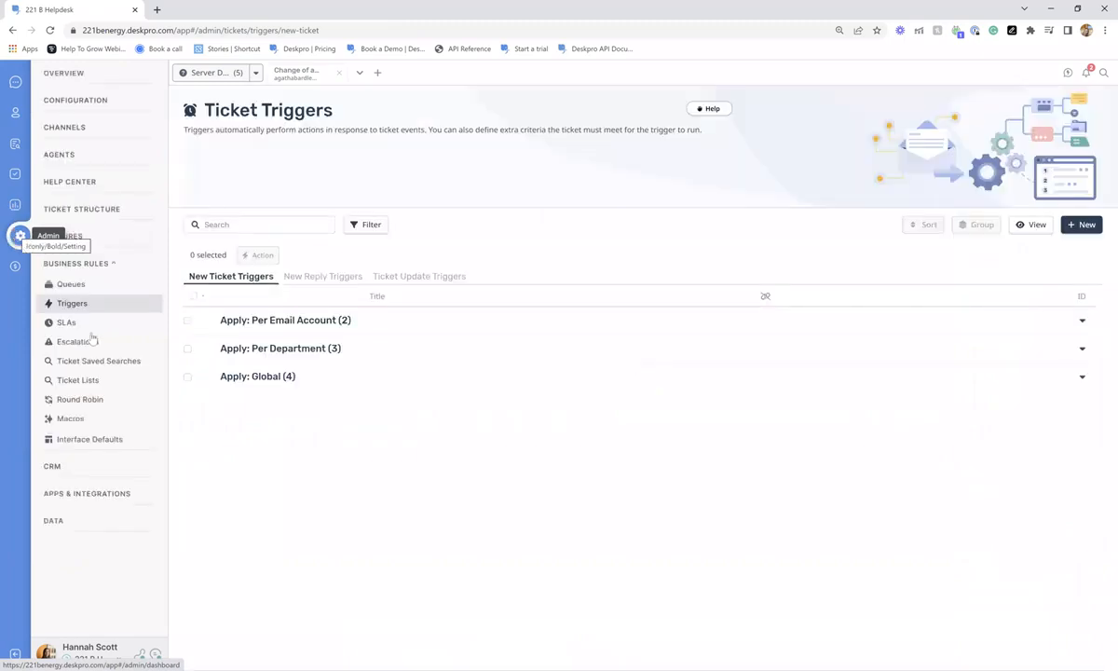
left_click(89, 324)
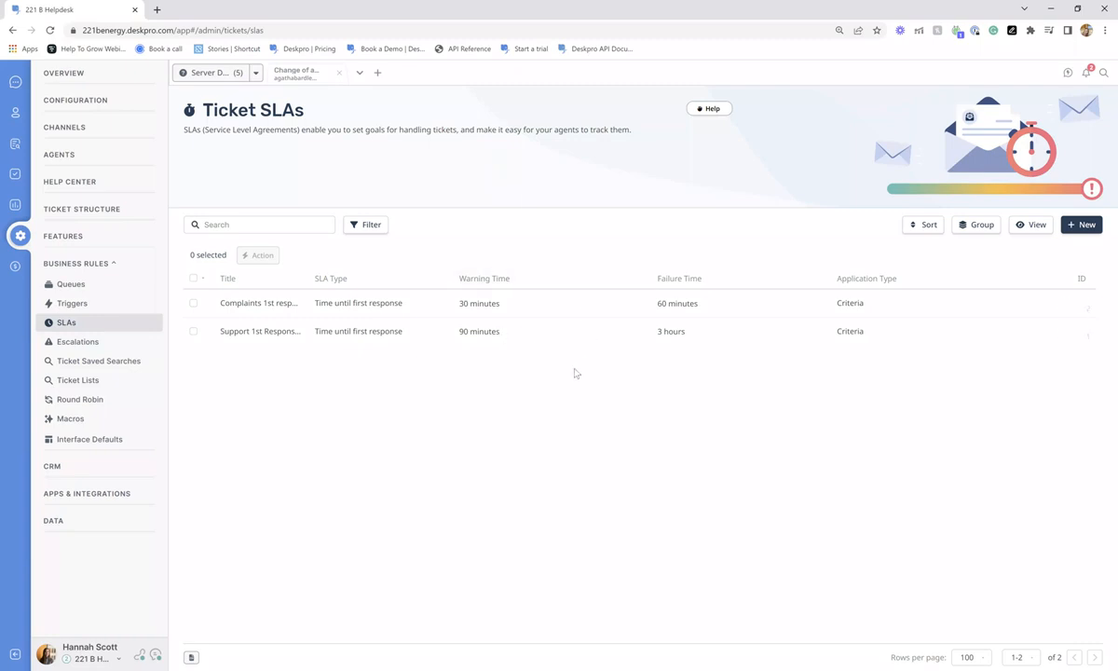
left_click(277, 298)
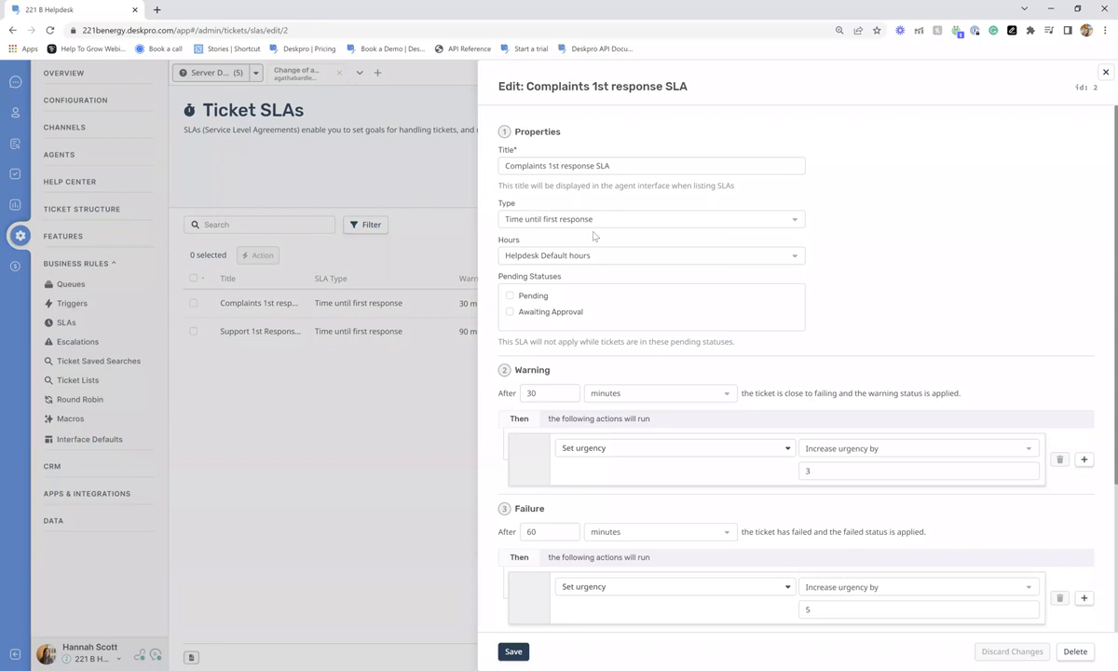
- Keep Helpdesk Default working hours and review the 60 minute failure time
scroll(594, 236, "down", 1)
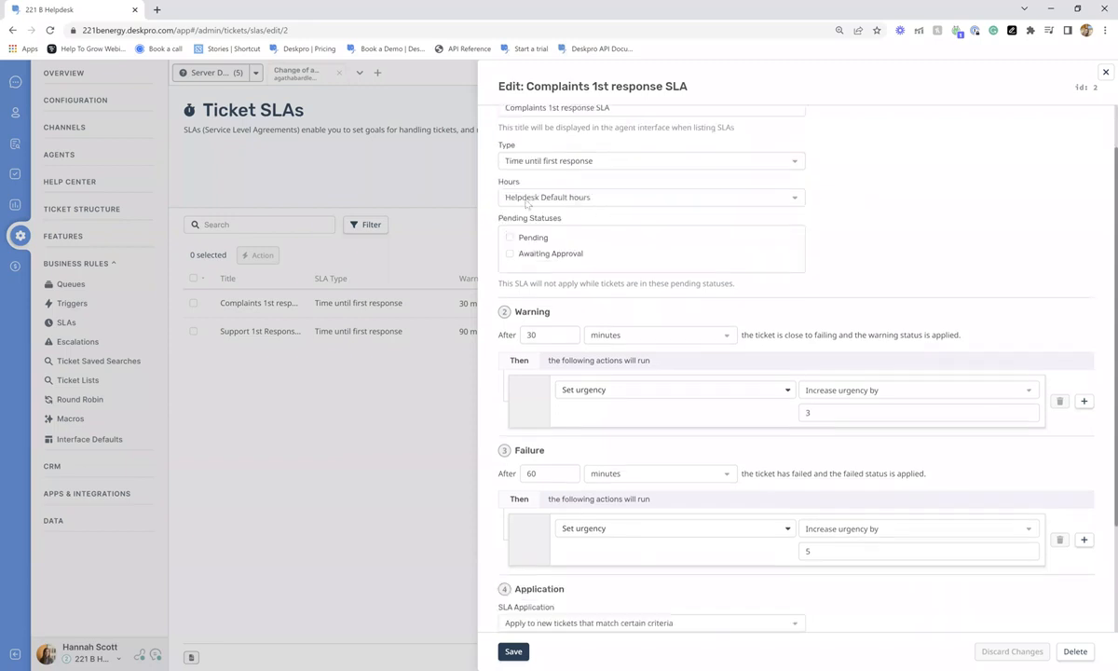
left_click(622, 200)
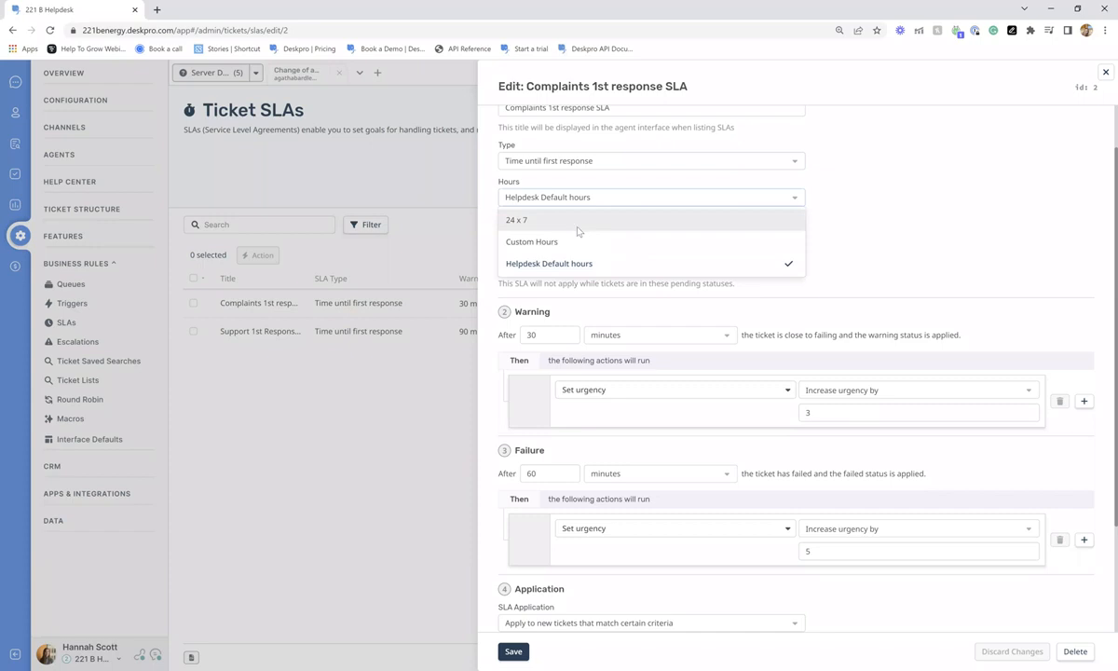
left_click(868, 222)
scroll(859, 223, "down", 1)
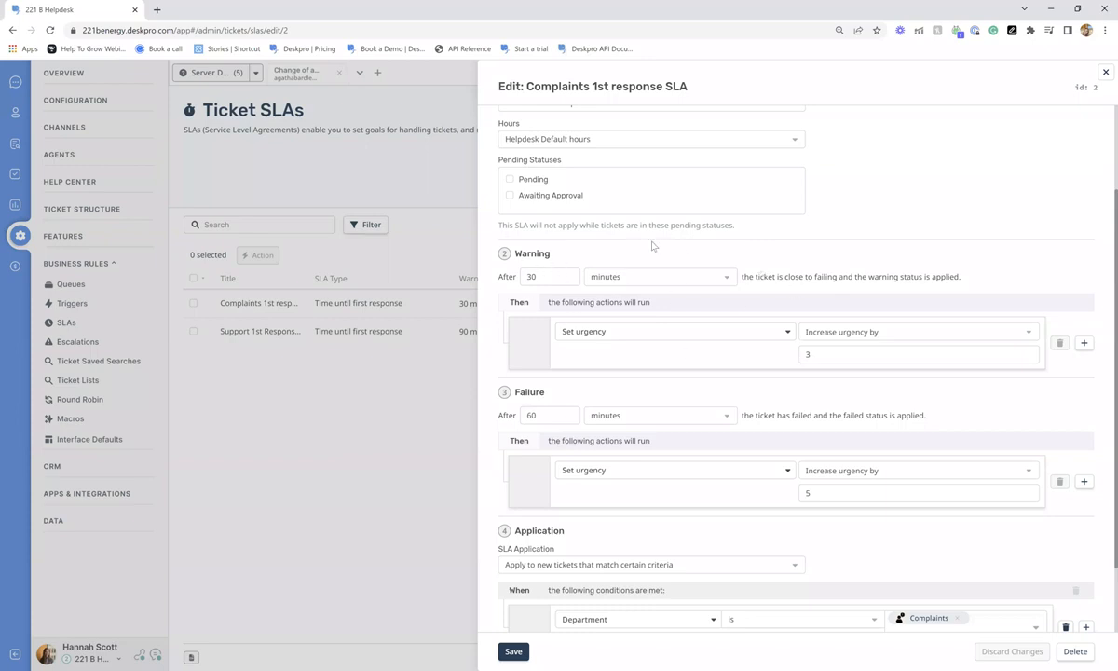
scroll(794, 246, "down", 1)
scroll(794, 246, "down", 1)
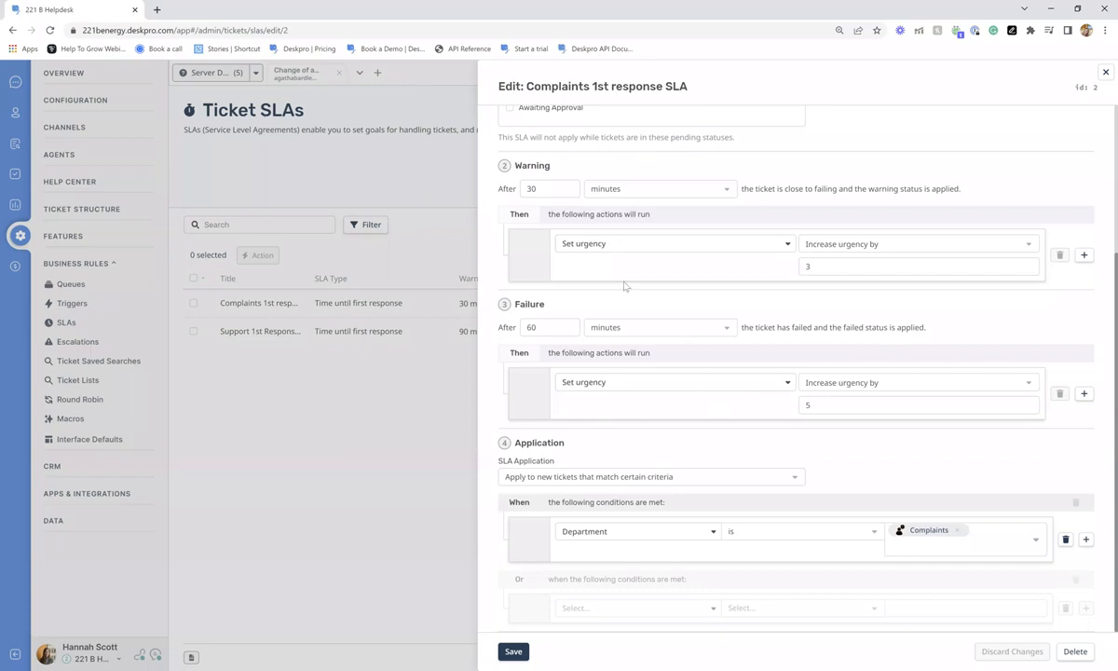
left_click(537, 327)
- Add a trial warning action, delete it, and close the SLA editor unsaved
left_click(1084, 254)
scroll(694, 291, "down", 1)
left_click(642, 253)
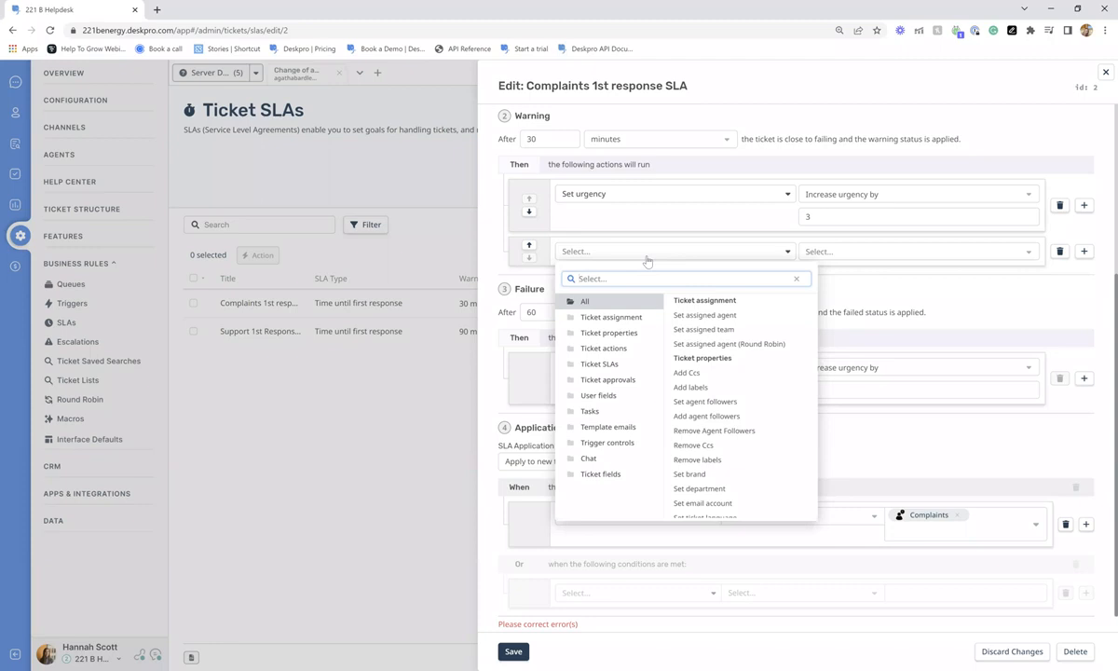
scroll(708, 372, "down", 5)
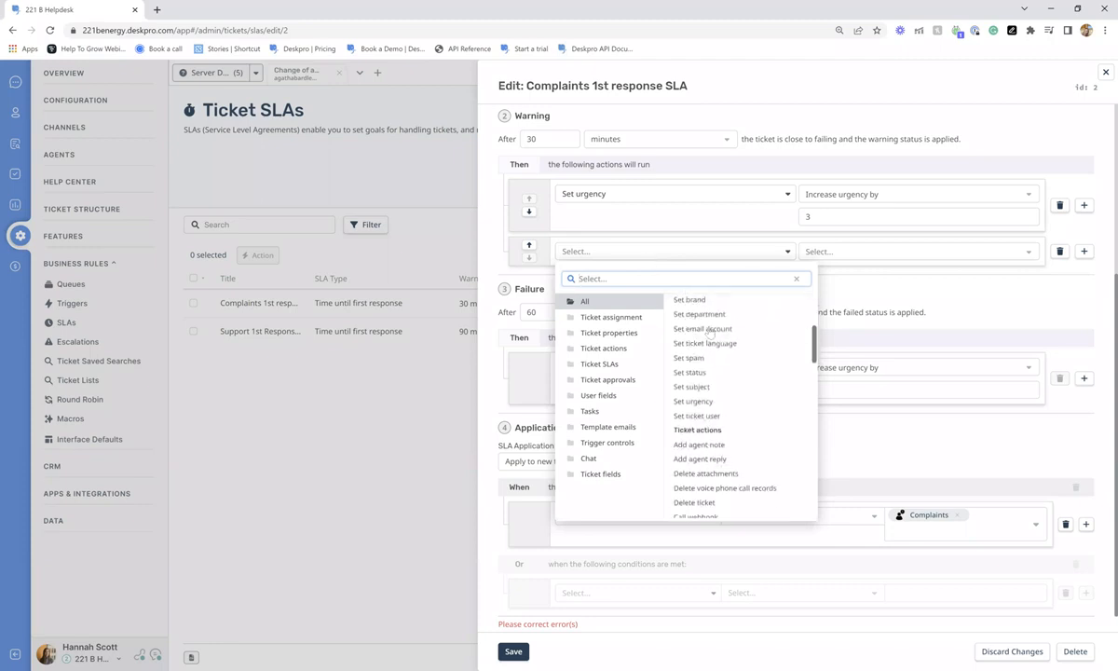
left_click(856, 312)
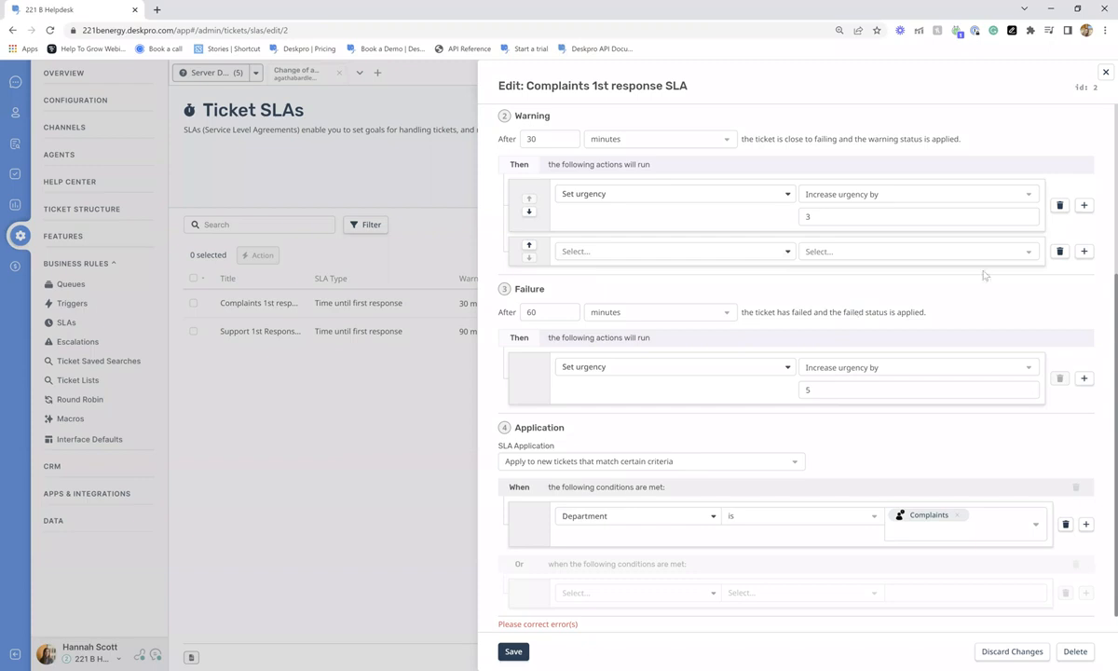
left_click(1059, 252)
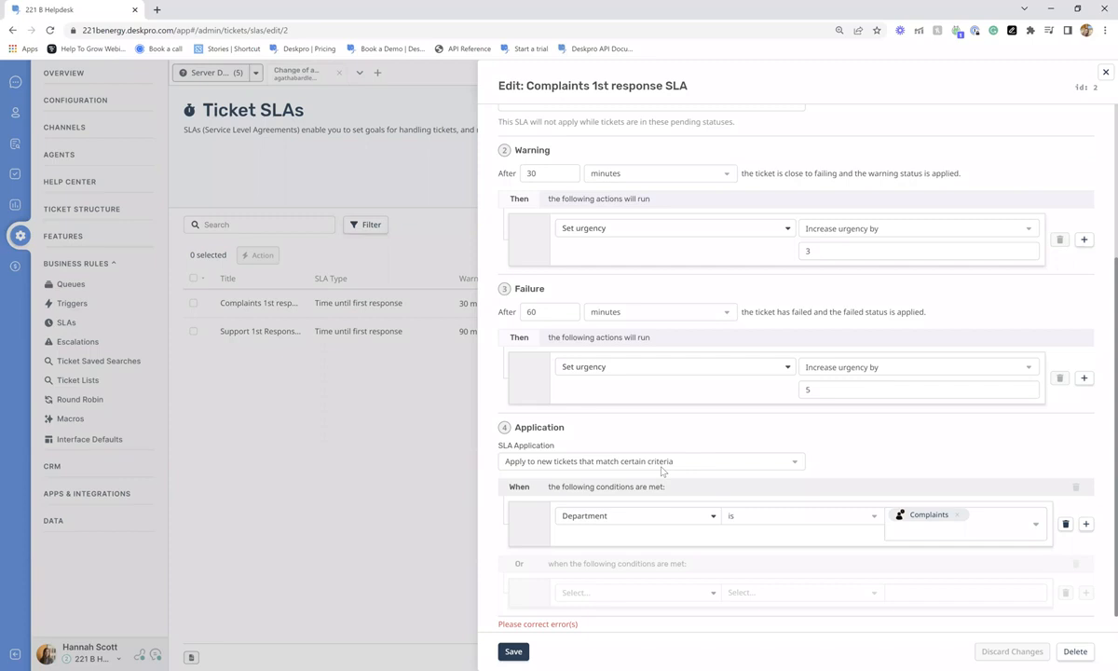
left_click(1105, 72)
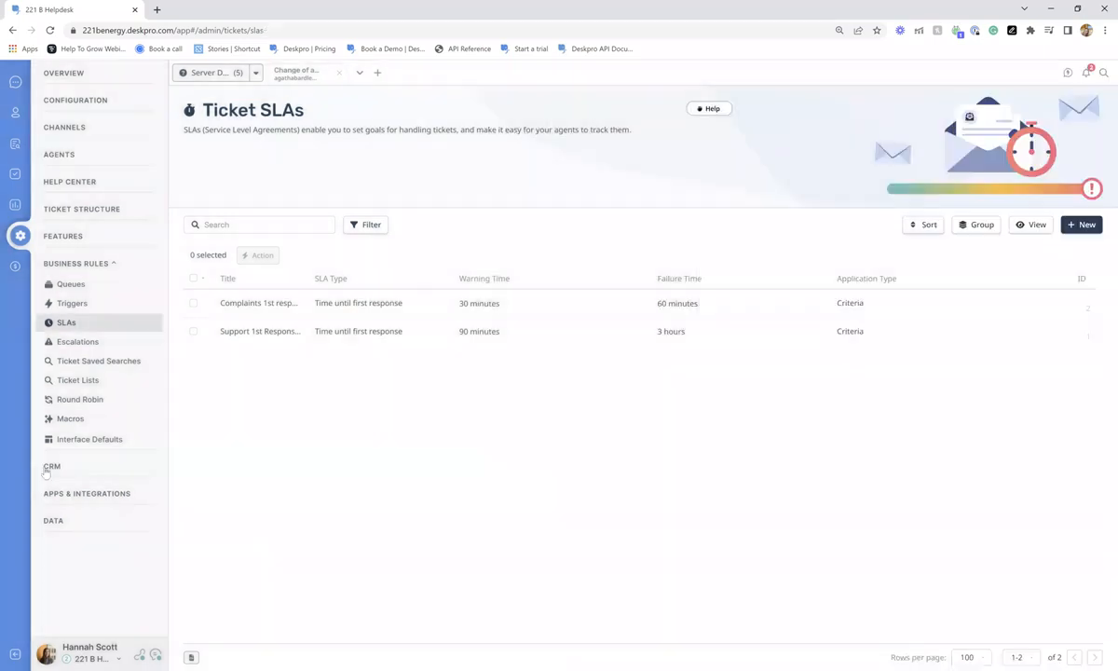
- Open Escalations under Business Rules in the admin sidebar
left_click(75, 343)
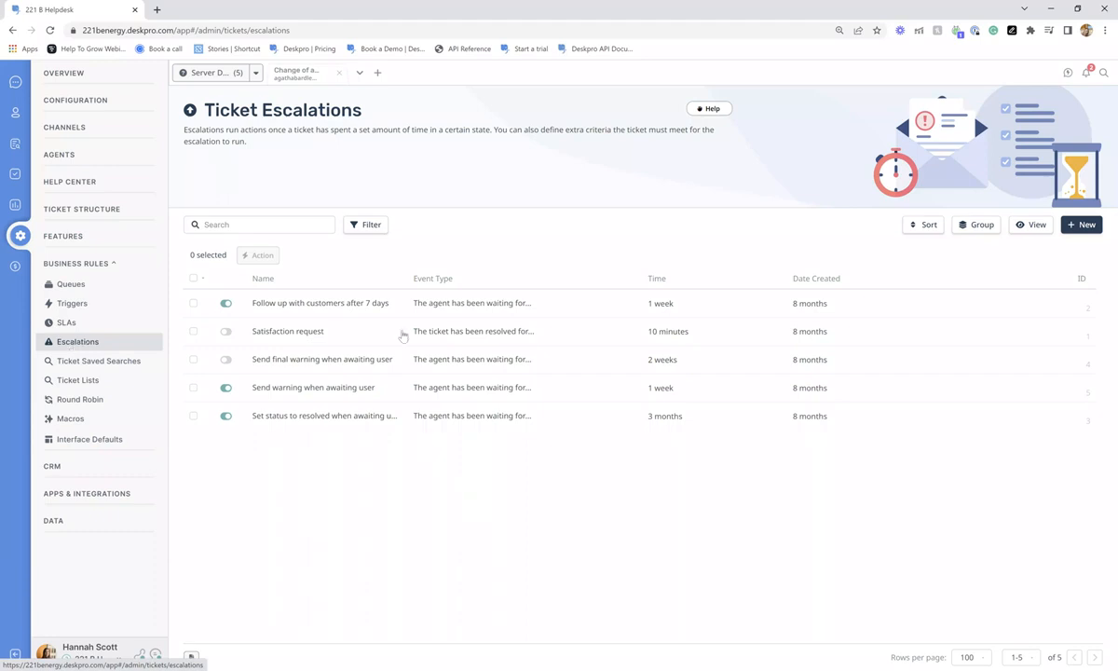
left_click(365, 316)
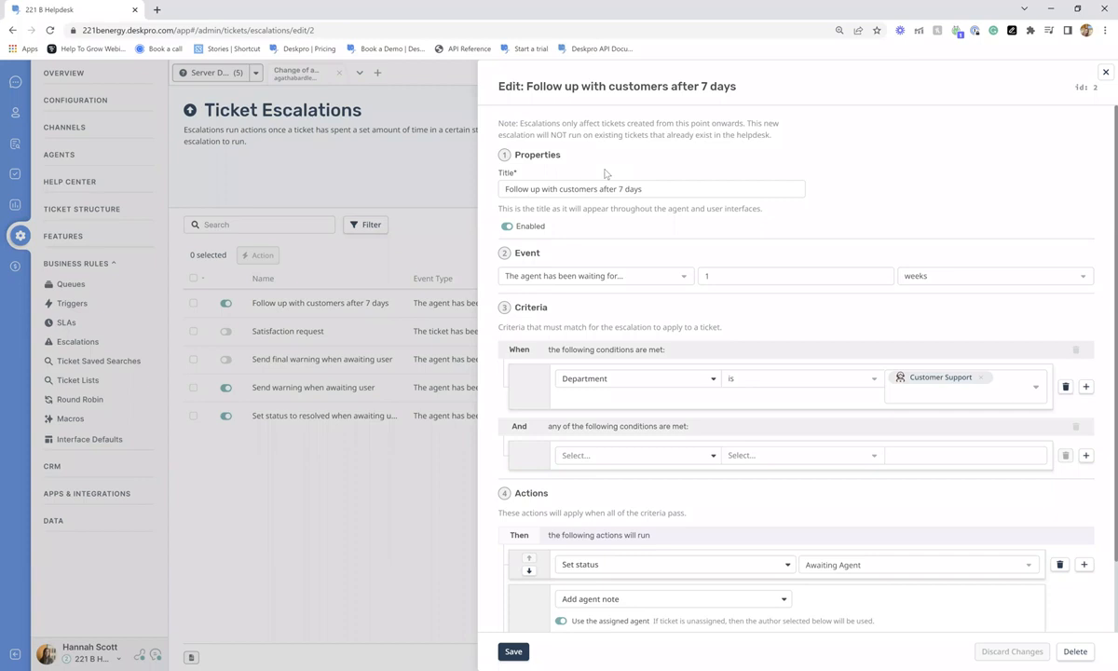
scroll(605, 172, "down", 1)
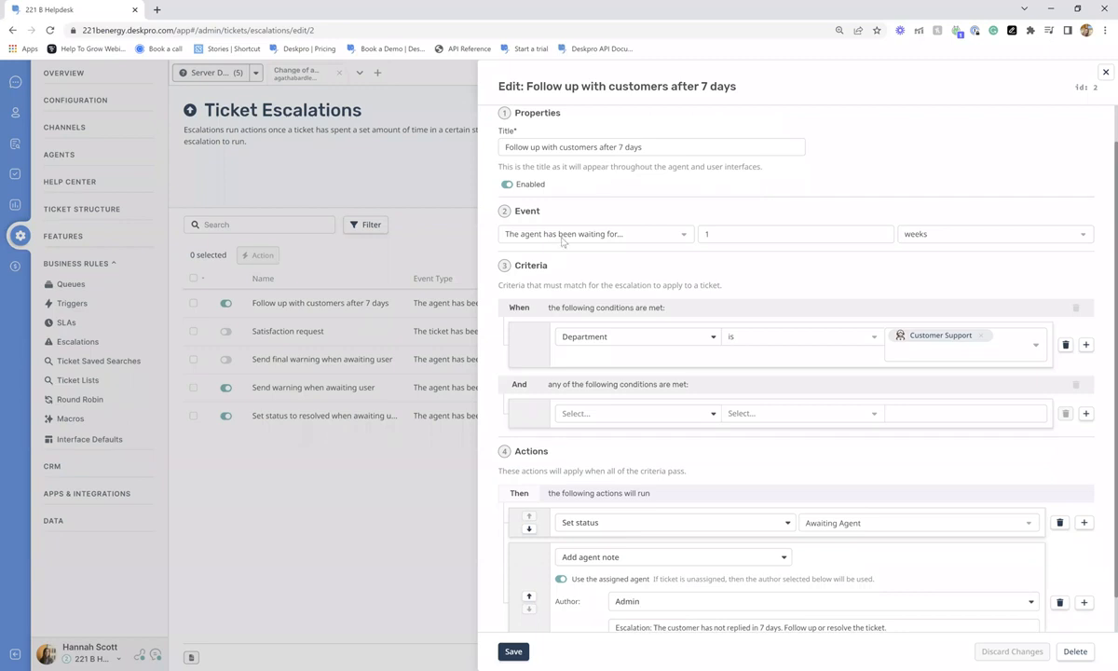
scroll(749, 279, "down", 1)
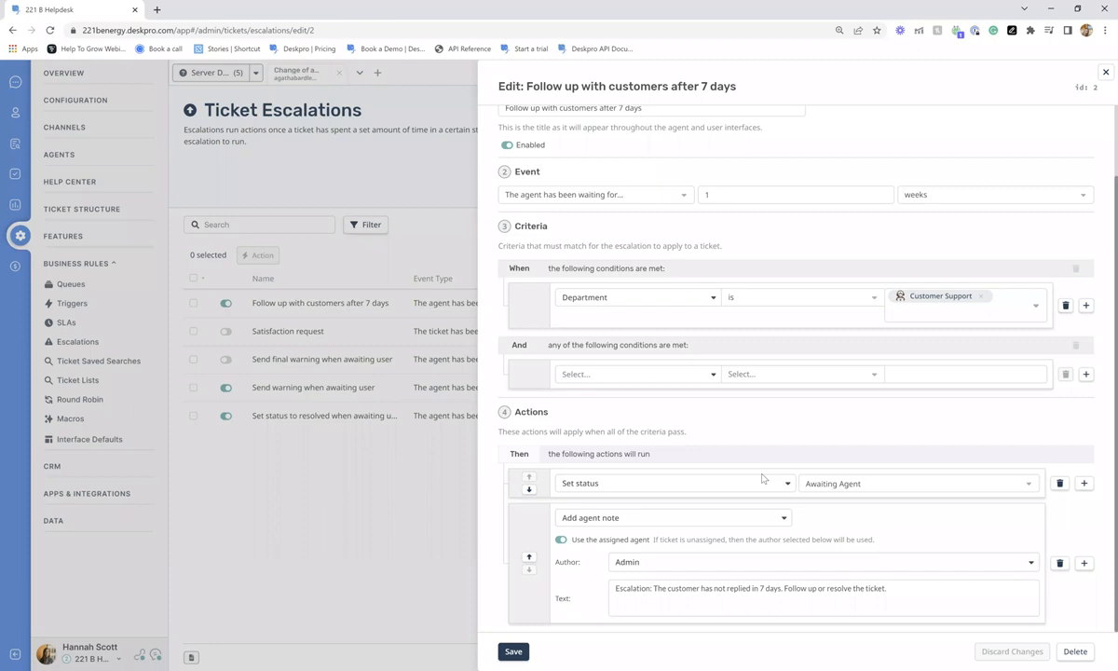
left_click(405, 203)
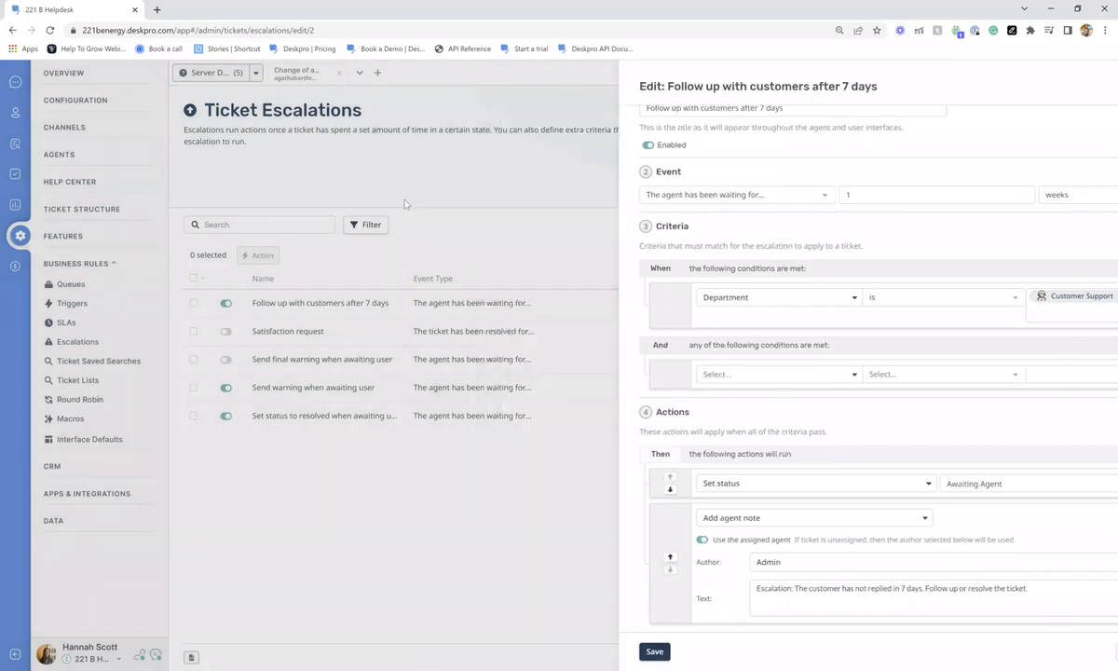
- Open Reports, close the extra ticket tab, and open the Tickets stats folder
left_click(15, 204)
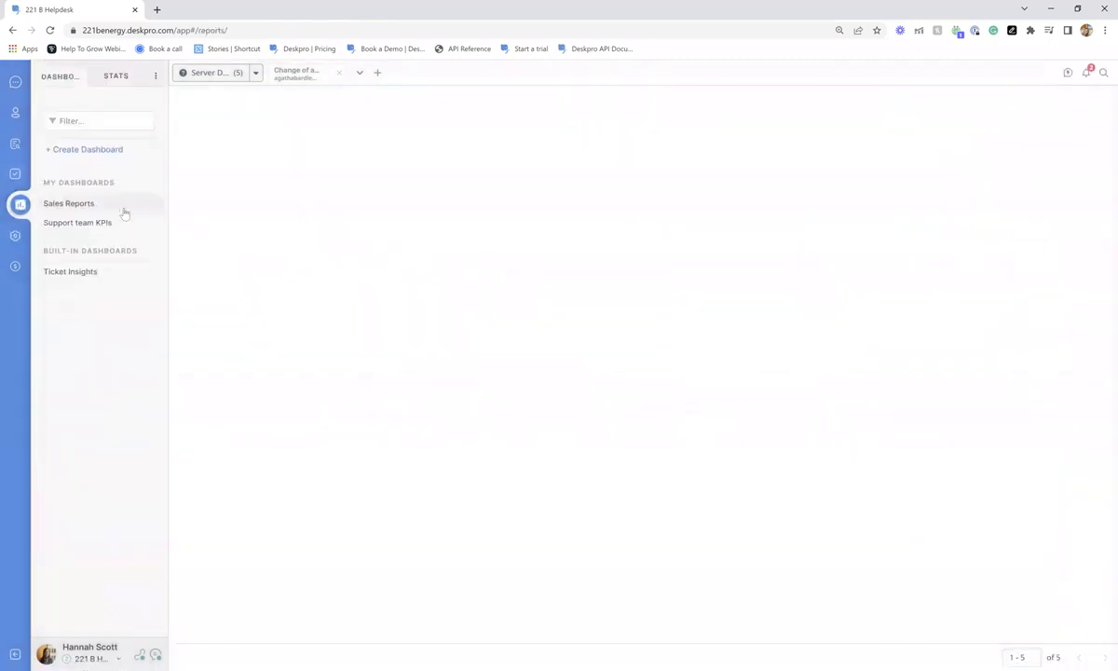
left_click(339, 72)
left_click(109, 76)
left_click(78, 79)
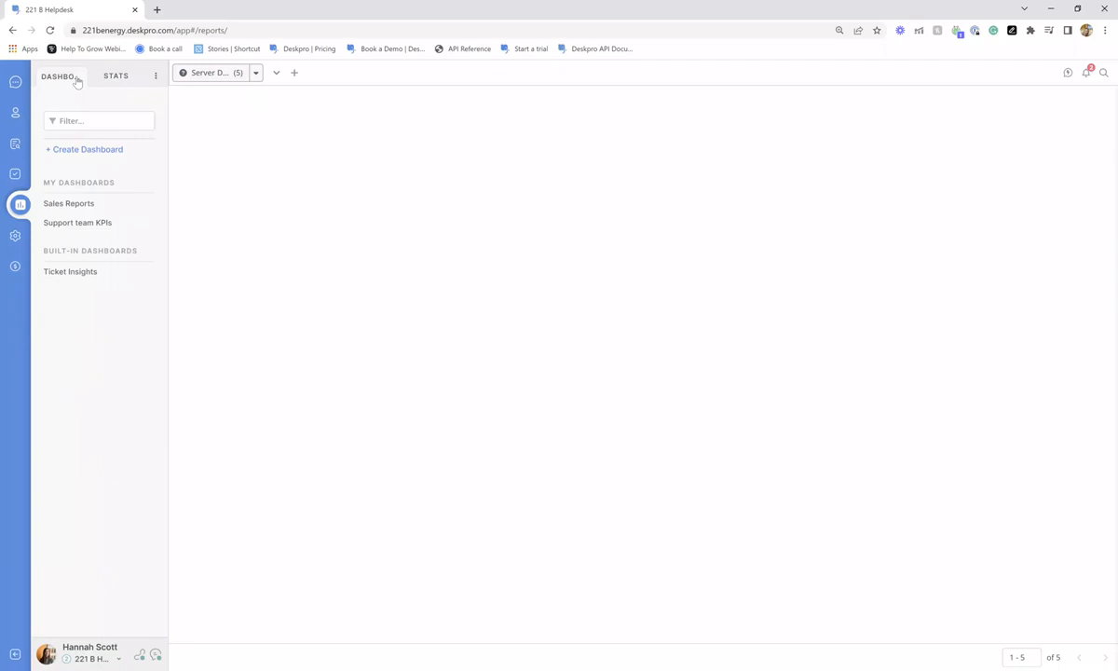
left_click(97, 81)
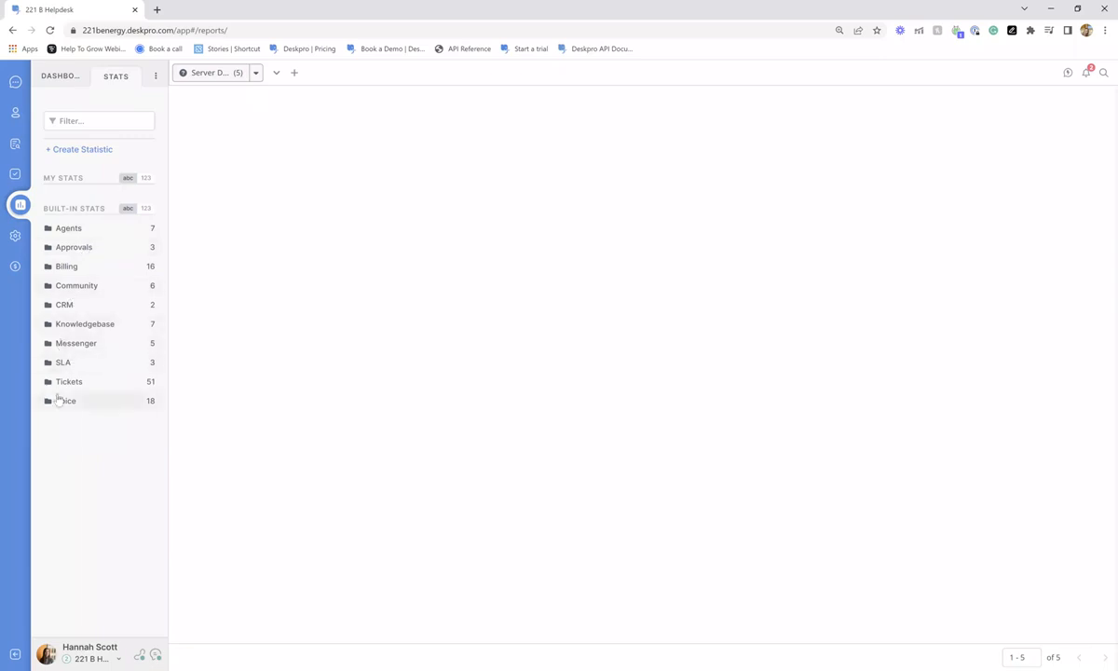
left_click(69, 383)
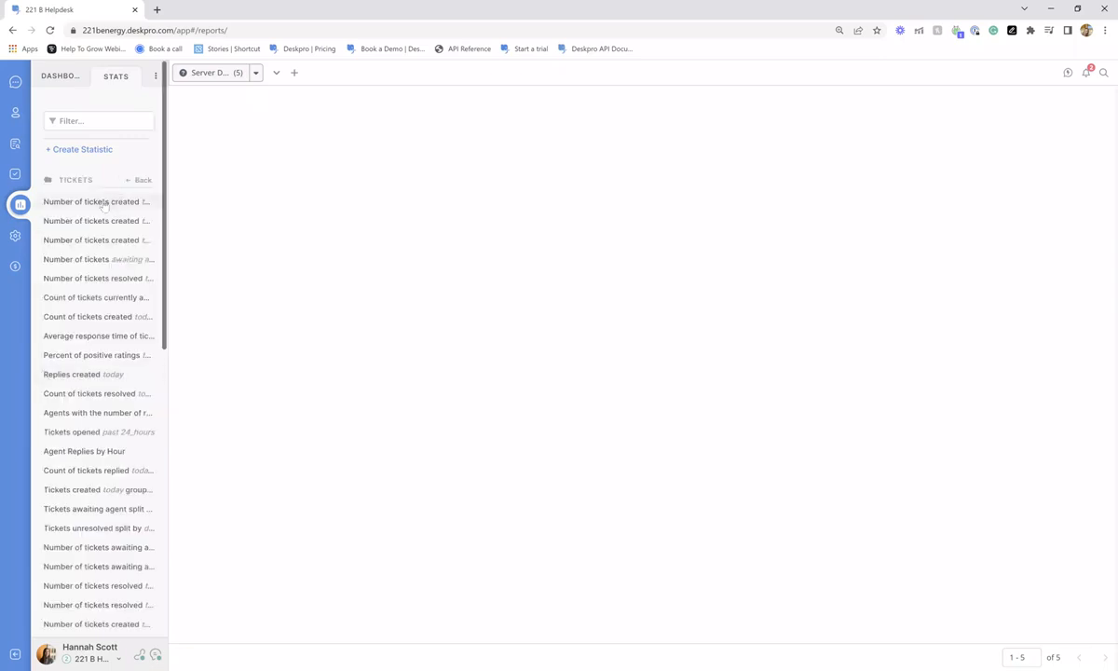
- Run the tickets-created stat for the past 30 days, grouped by organization
left_click(104, 202)
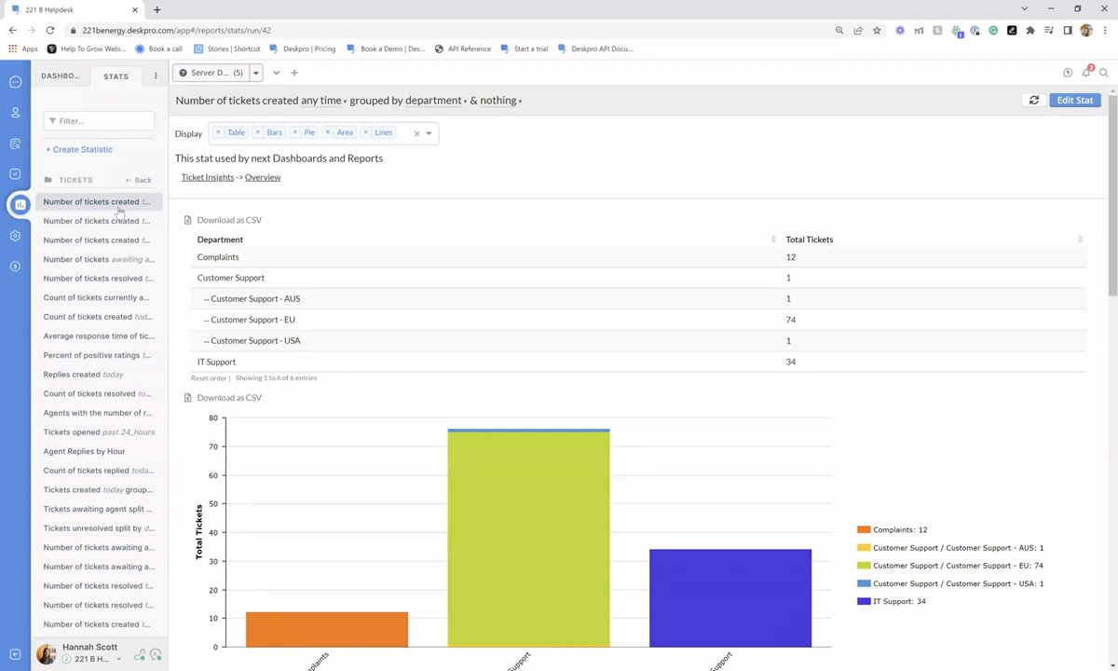
left_click_drag(186, 99, 540, 107)
left_click(549, 105)
left_click(319, 100)
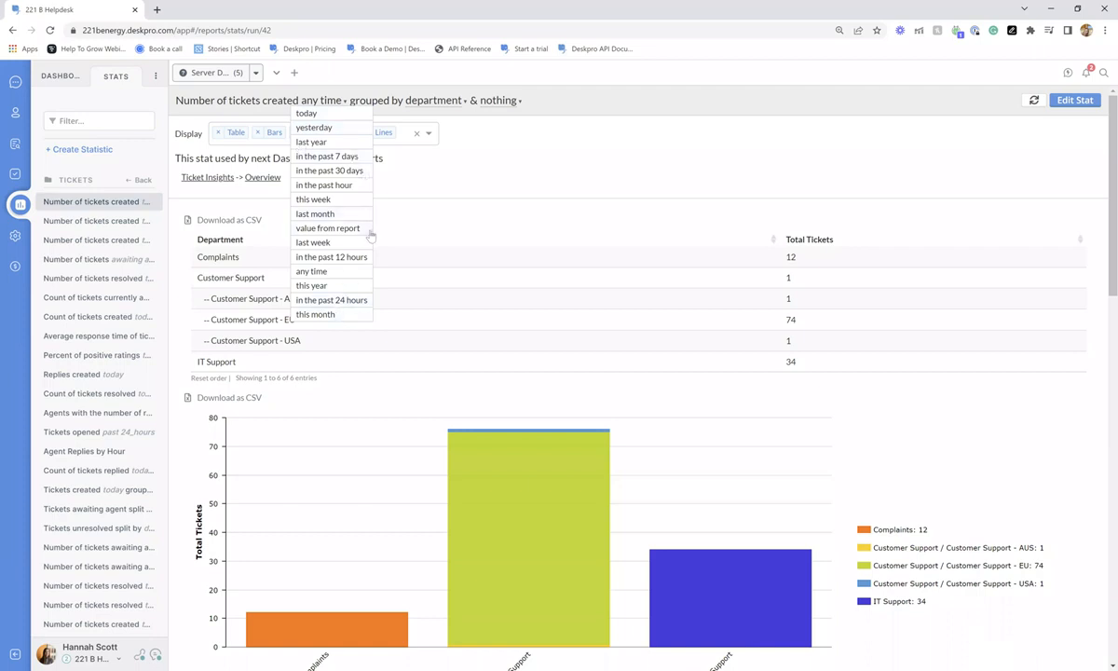
left_click(334, 171)
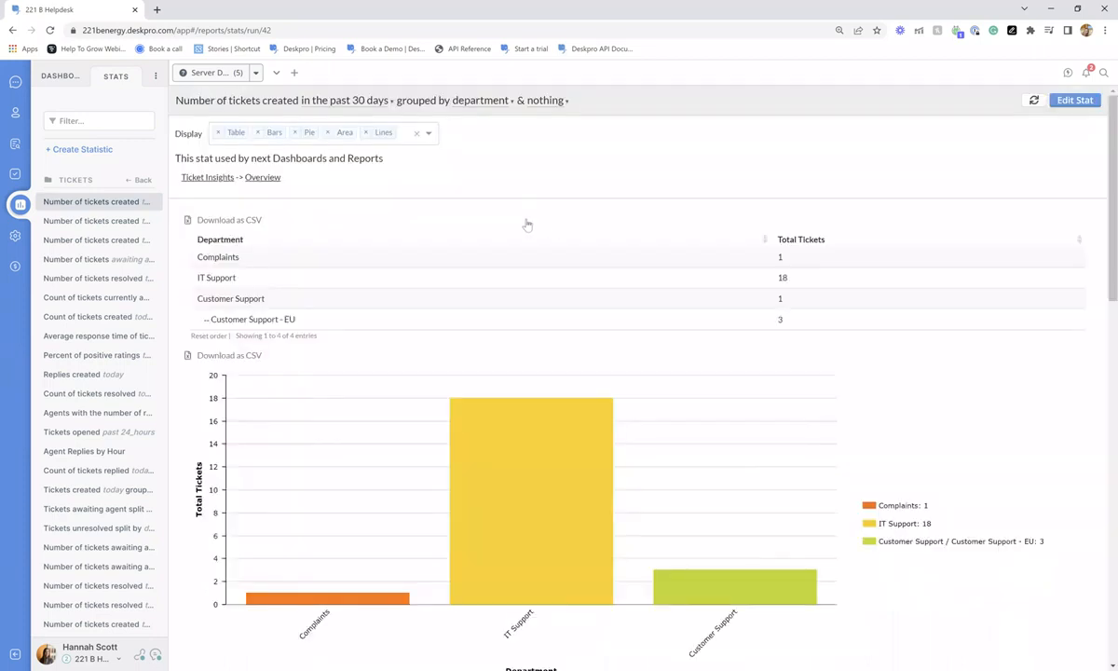
left_click(466, 100)
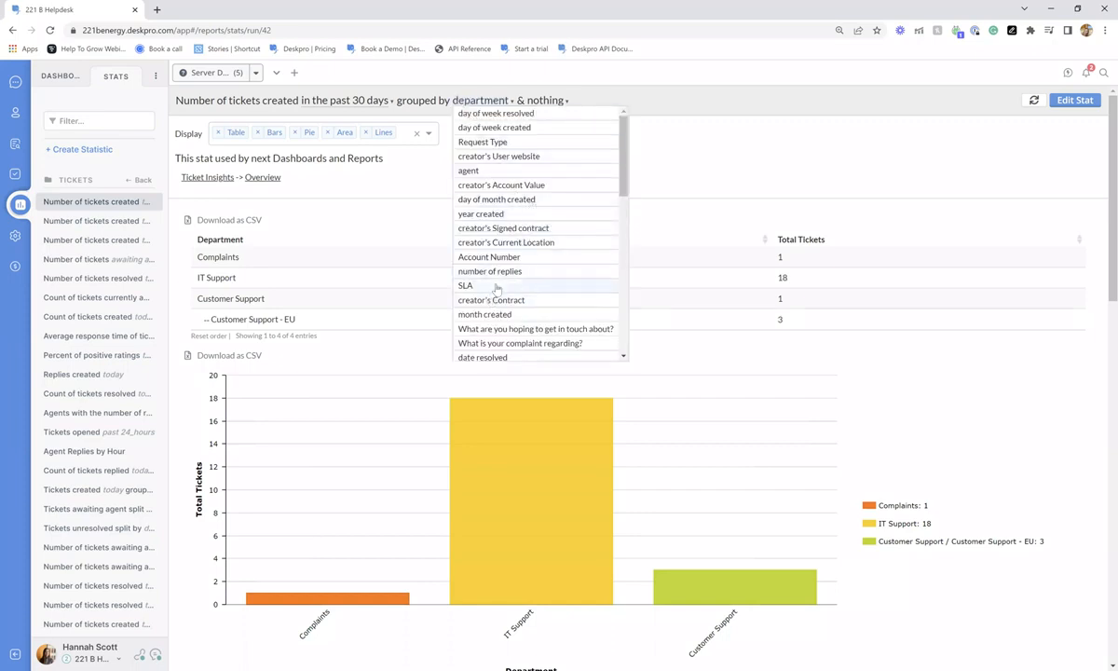
scroll(497, 289, "down", 10)
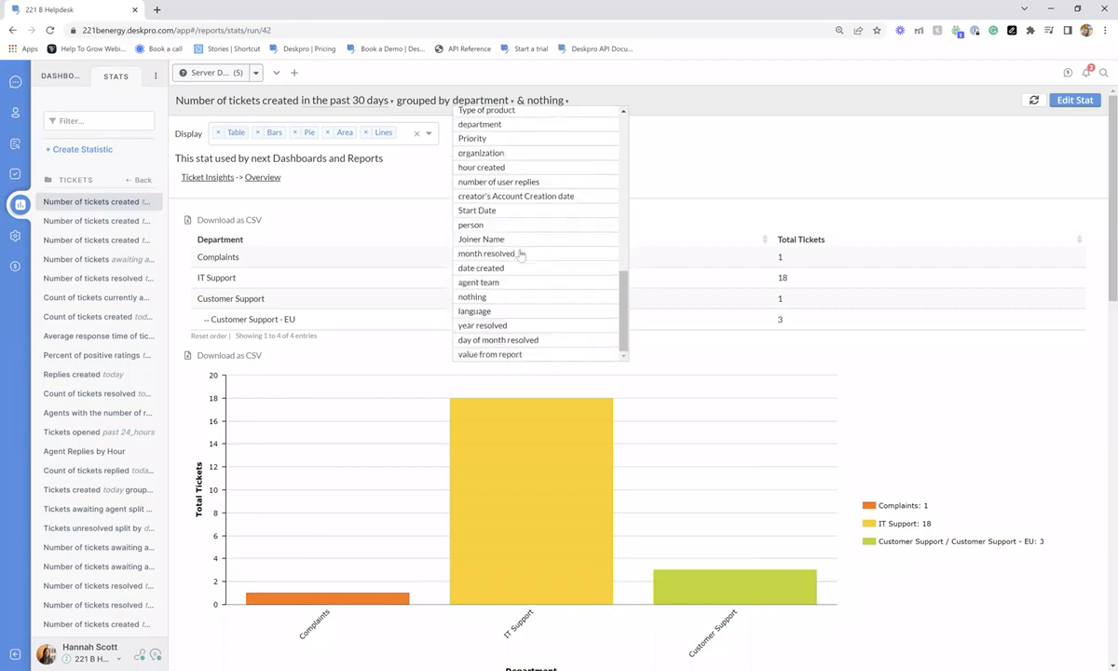
left_click(500, 154)
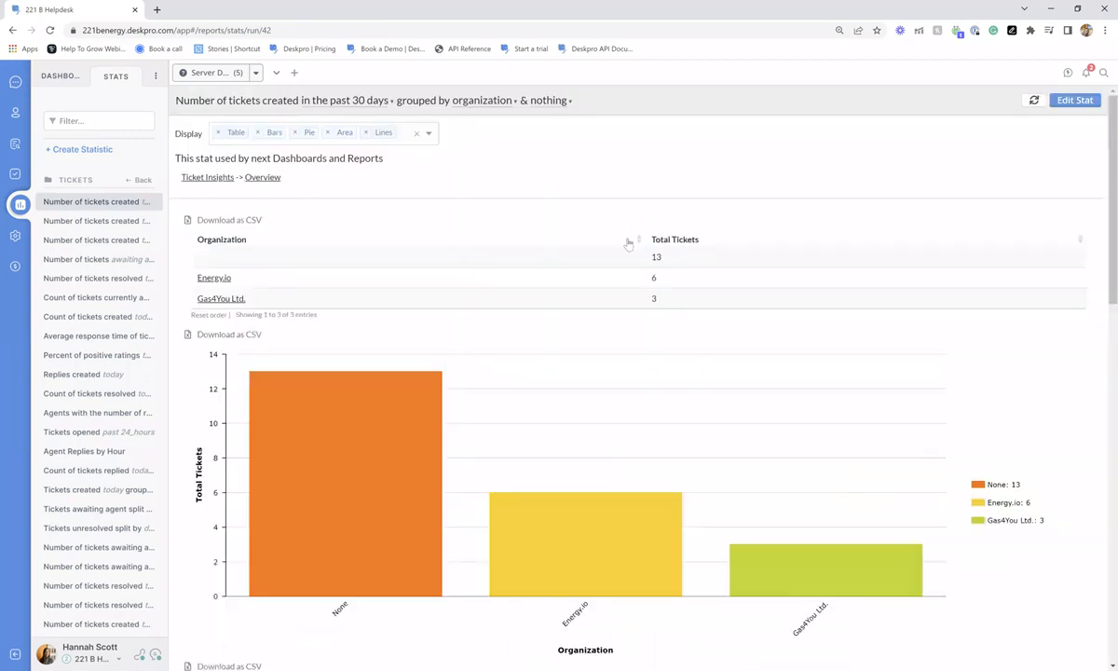
- Browse other grouping fields without changing them and scroll through the table and charts
left_click(482, 100)
scroll(520, 150, "down", 3)
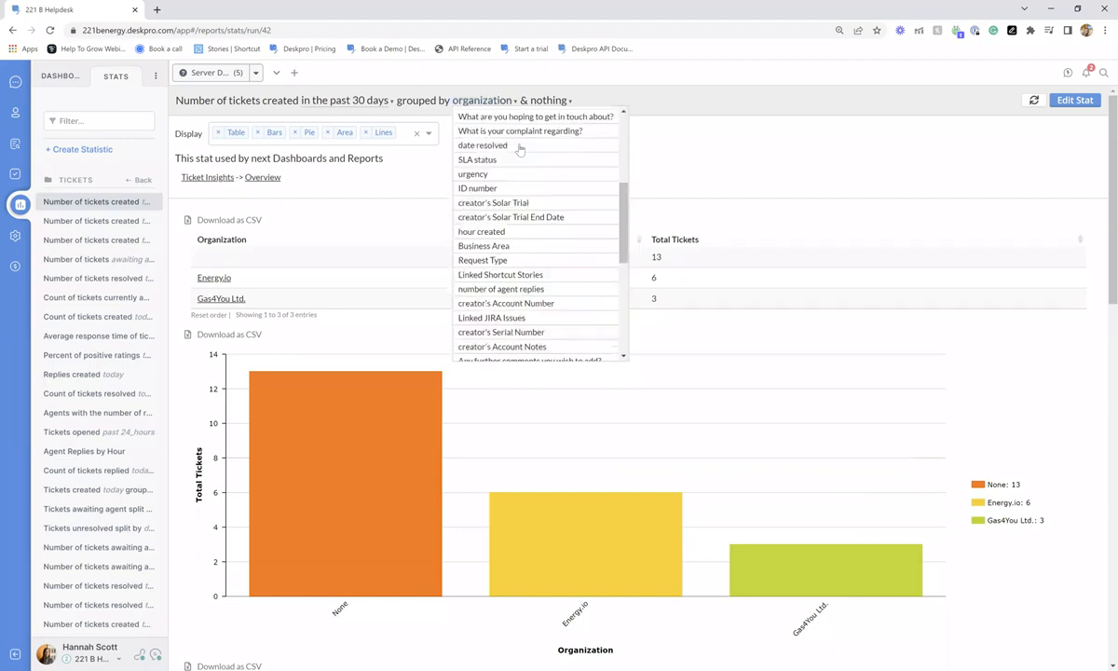
scroll(559, 233, "down", 4)
scroll(579, 284, "up", 3)
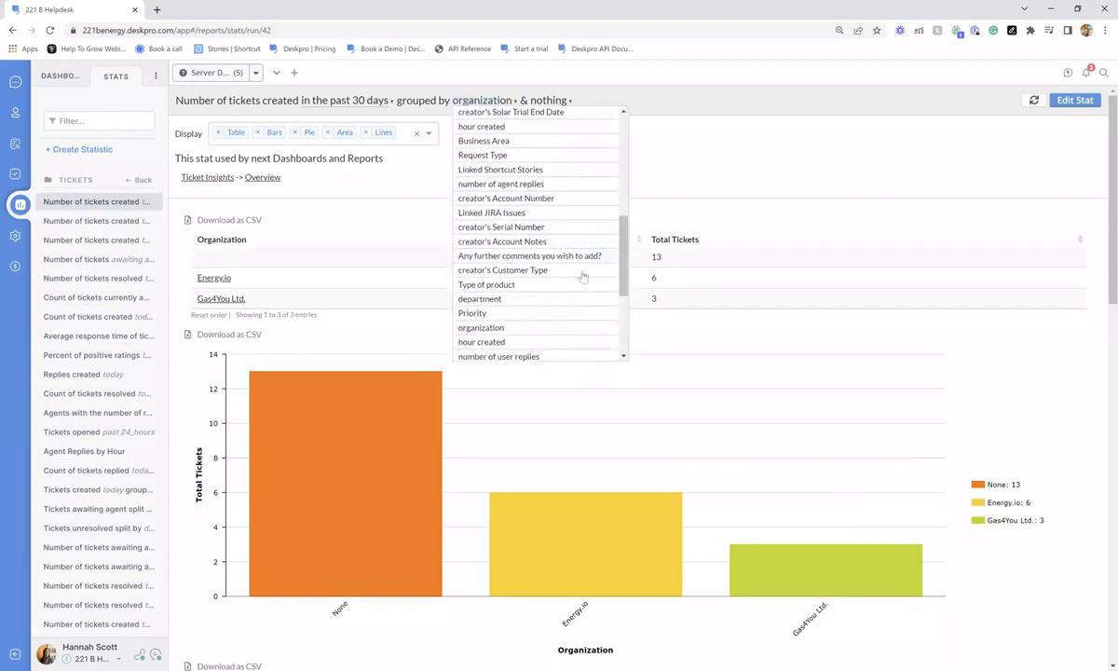
scroll(564, 266, "up", 5)
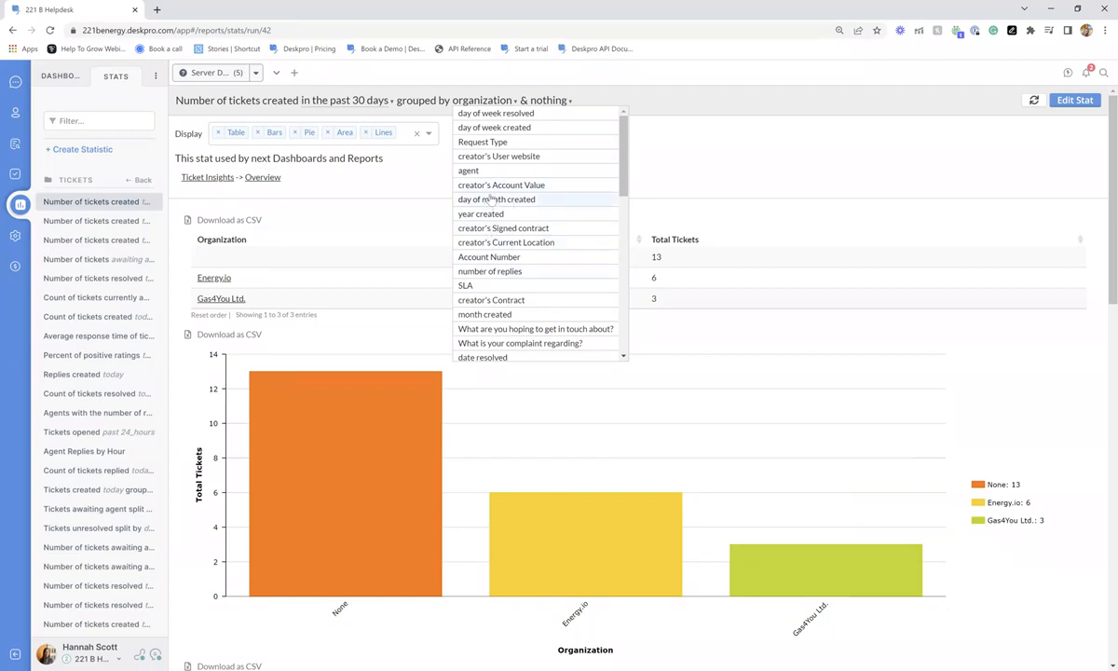
left_click(553, 105)
scroll(553, 132, "down", 10)
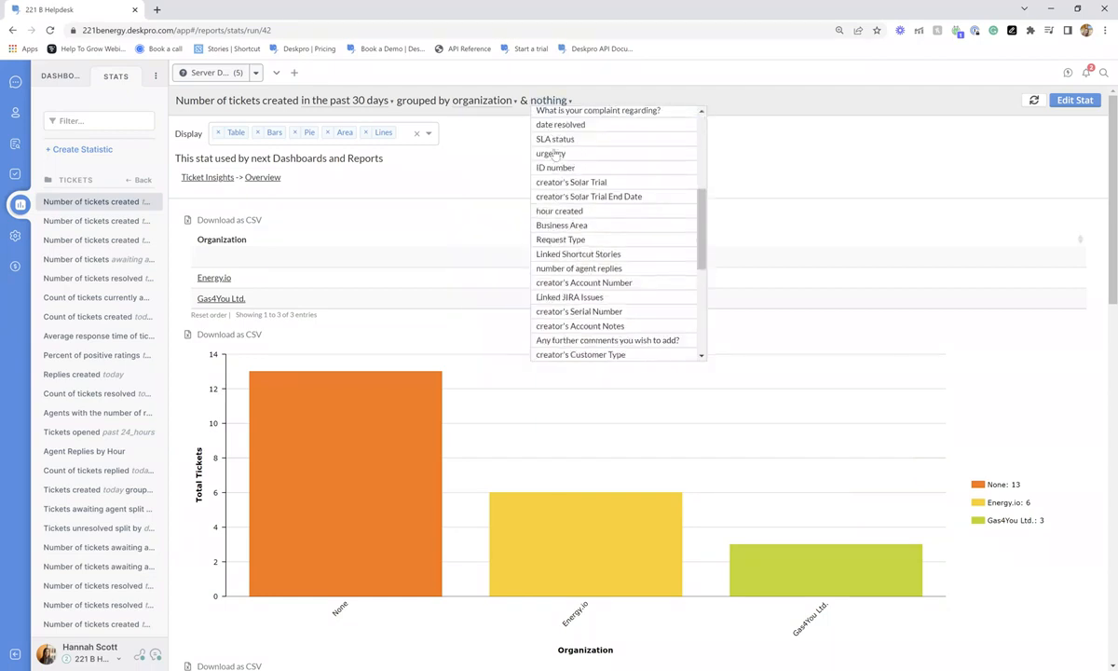
left_click(434, 197)
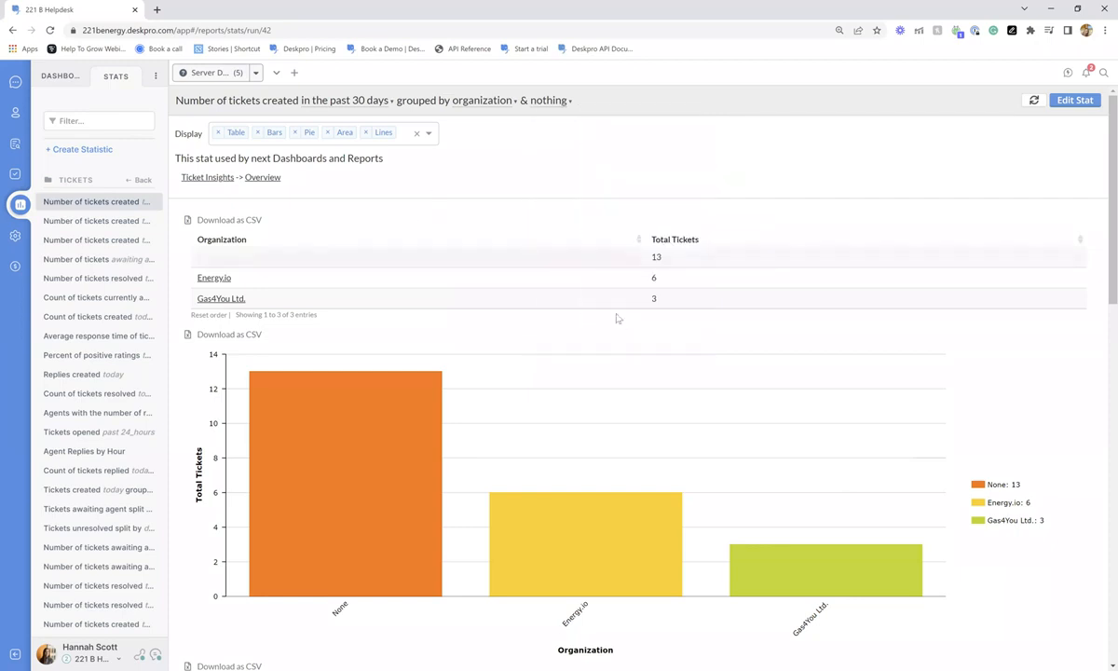
scroll(575, 296, "down", 2)
scroll(545, 287, "up", 2)
scroll(267, 239, "down", 10)
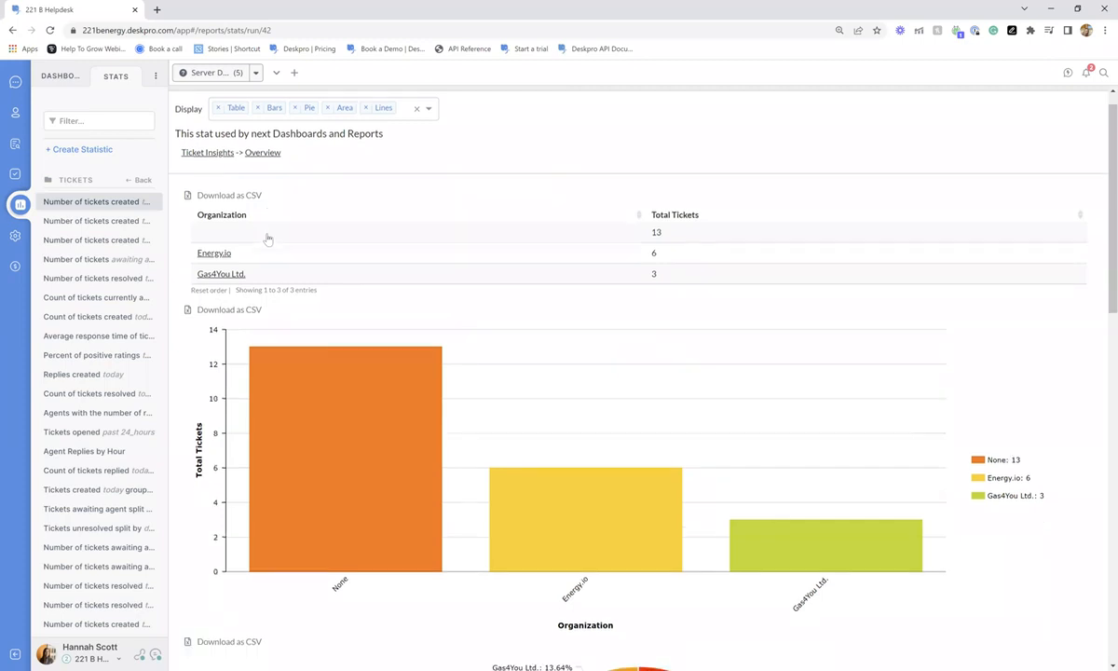
scroll(374, 313, "up", 10)
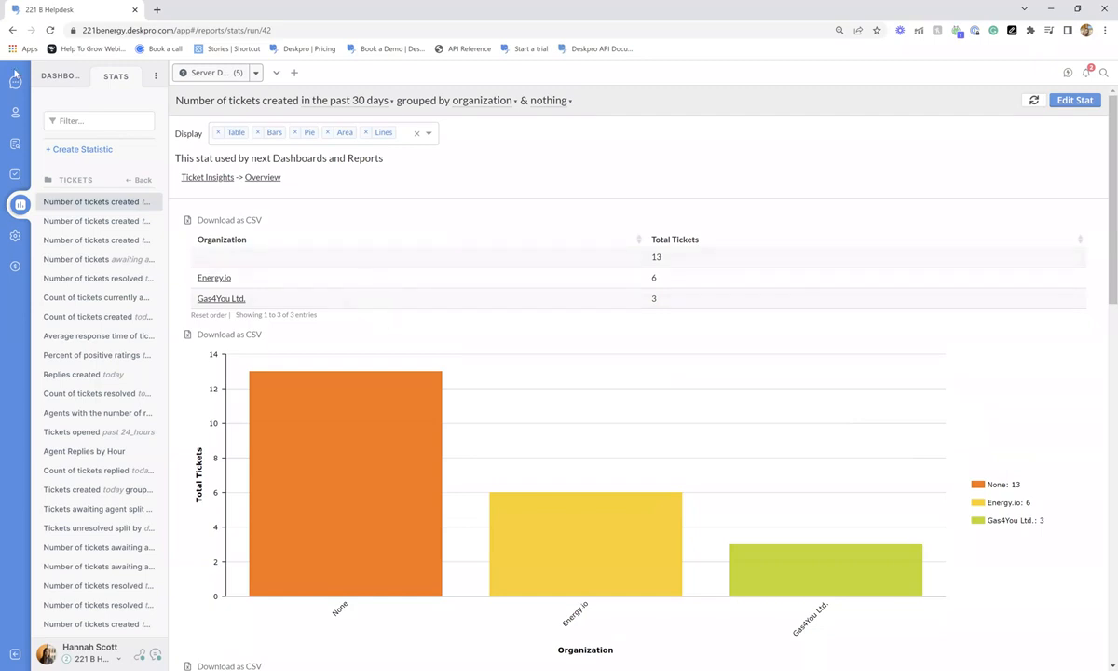
left_click(60, 76)
- Open the Support team KPIs dashboard, scroll its widgets, and view its Edit Agent Access settings
left_click(75, 223)
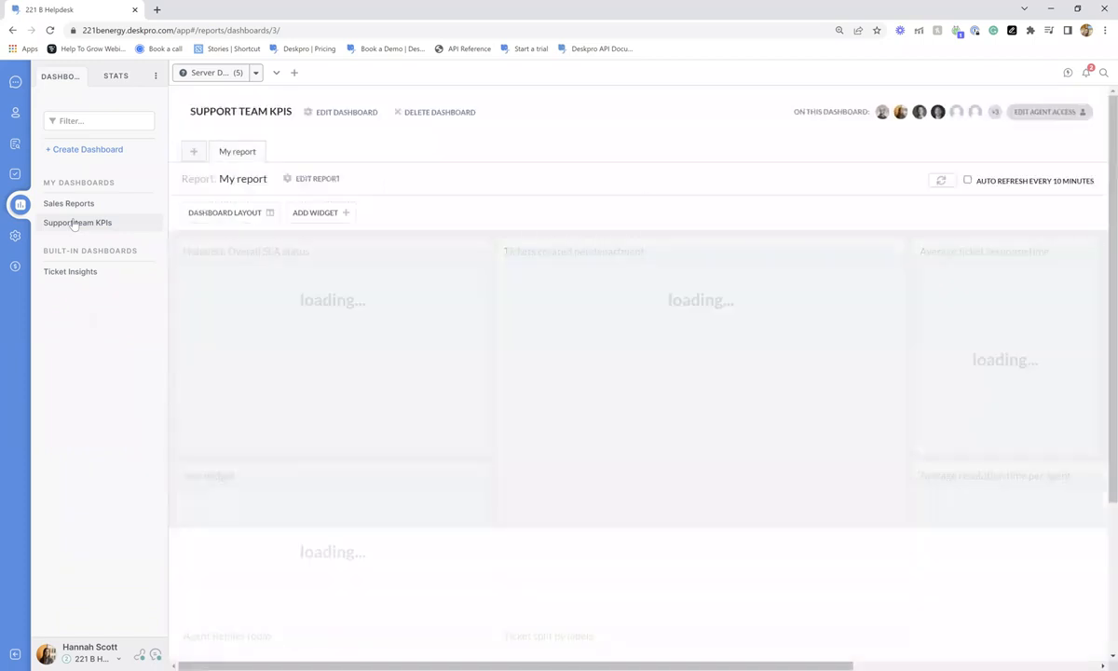
scroll(559, 191, "down", 1)
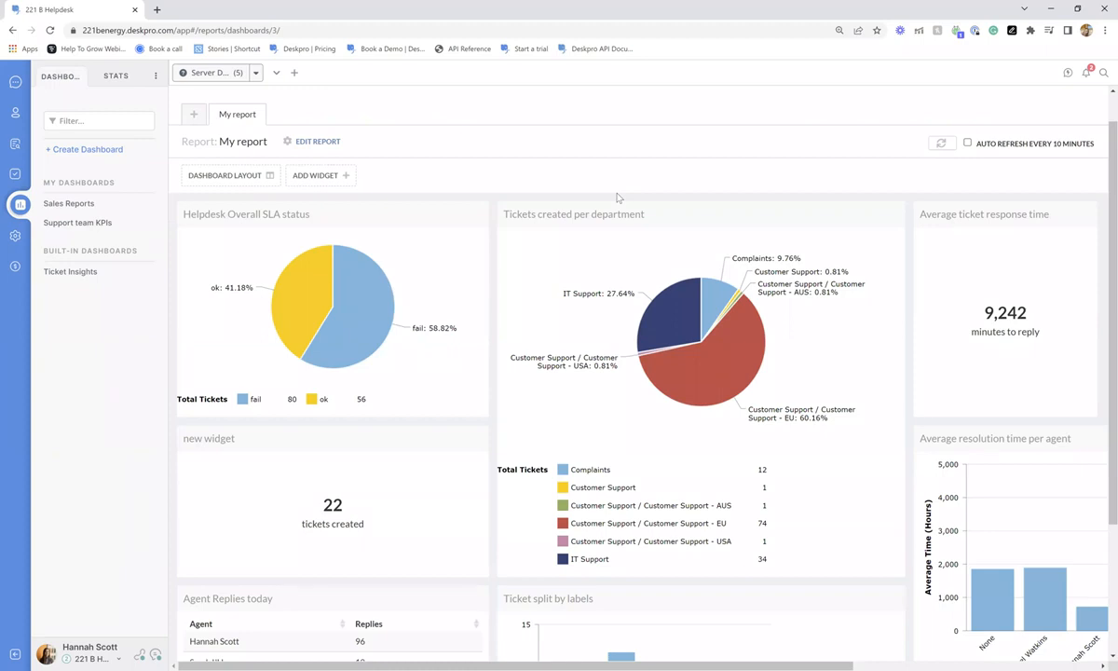
scroll(578, 191, "down", 3)
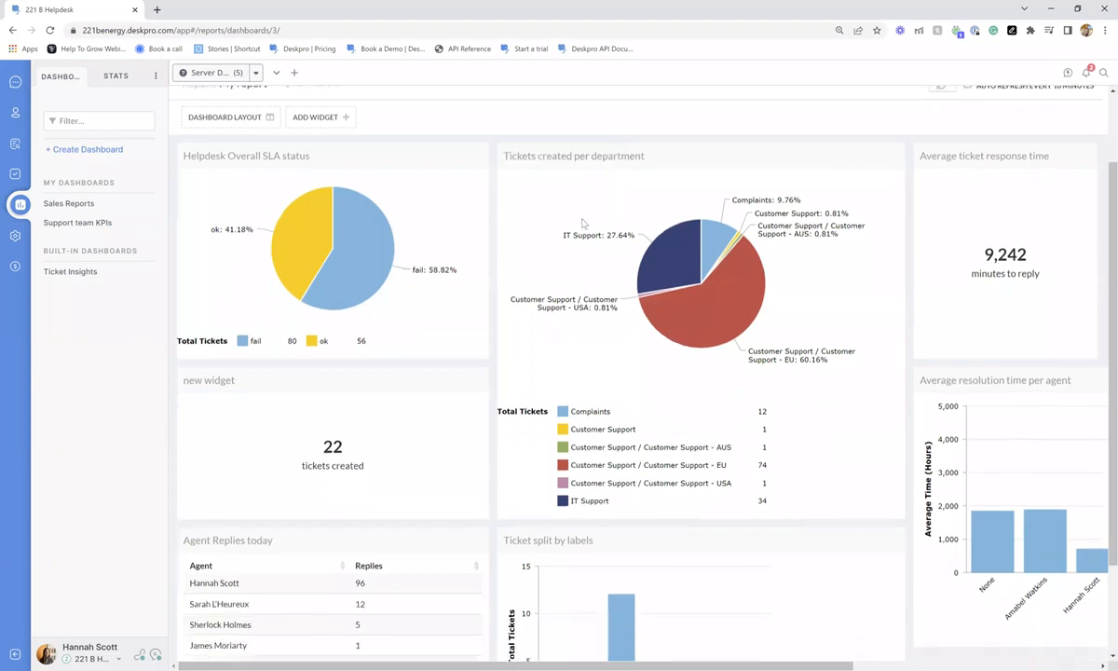
left_click_drag(643, 665, 596, 658)
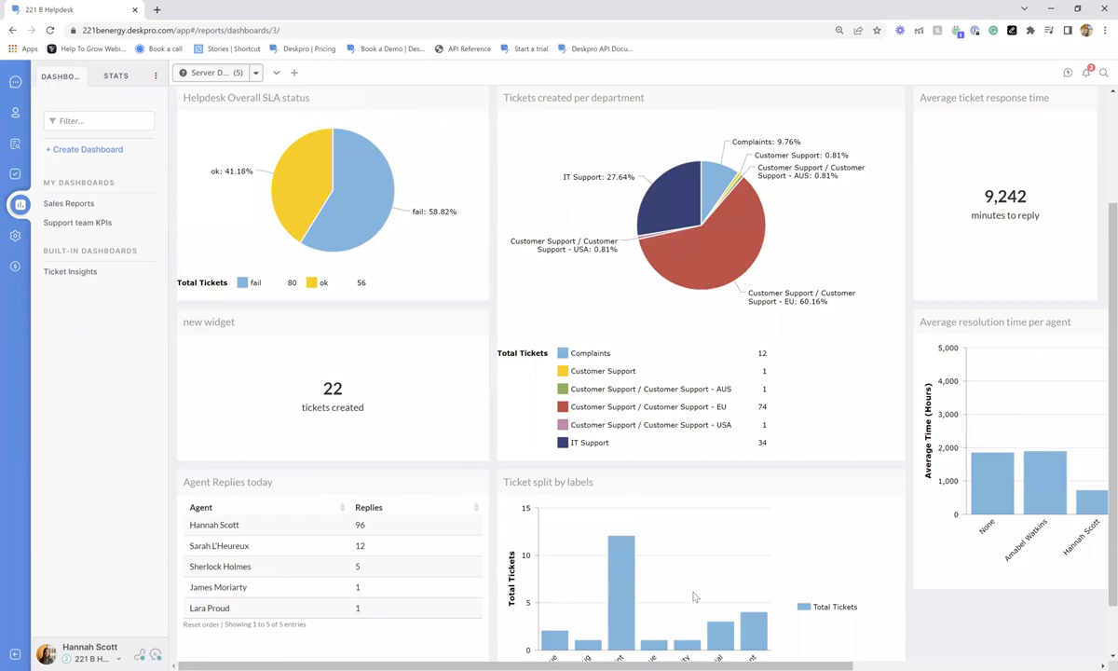
scroll(699, 601, "down", 1)
scroll(610, 657, "right", 2)
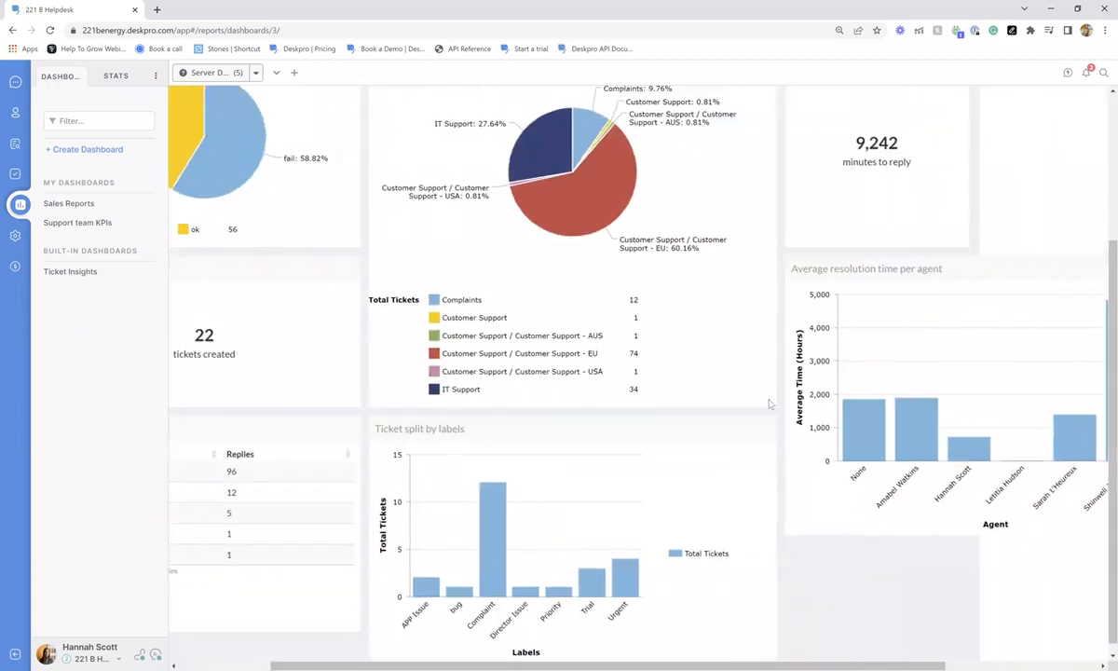
scroll(773, 380, "up", 3)
scroll(696, 615, "left", 3)
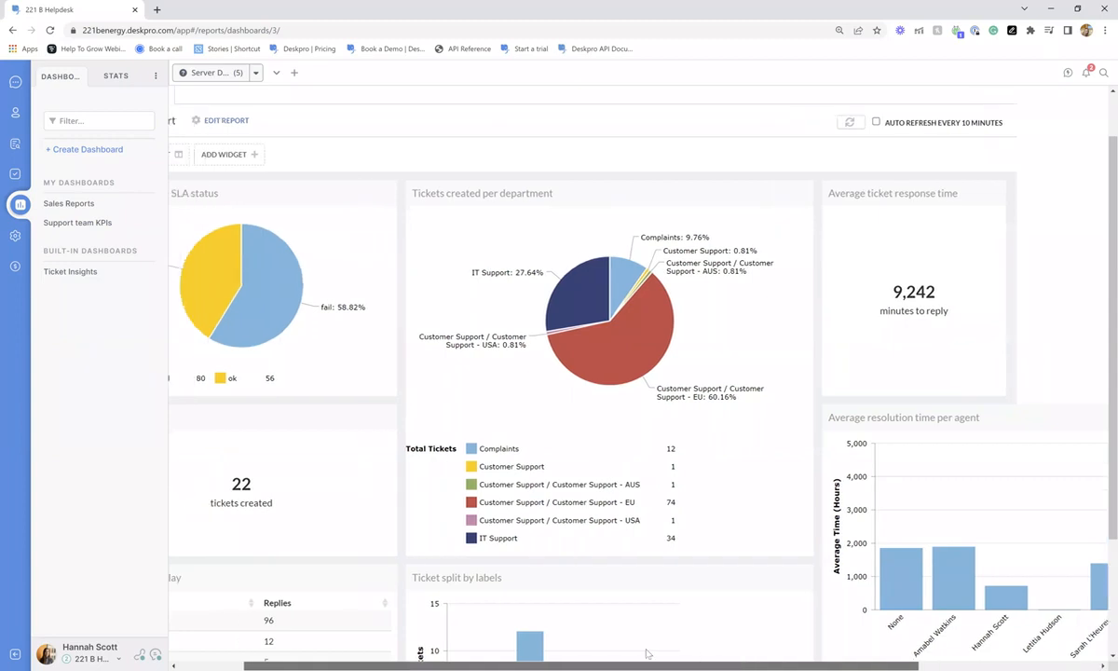
scroll(575, 519, "up", 1)
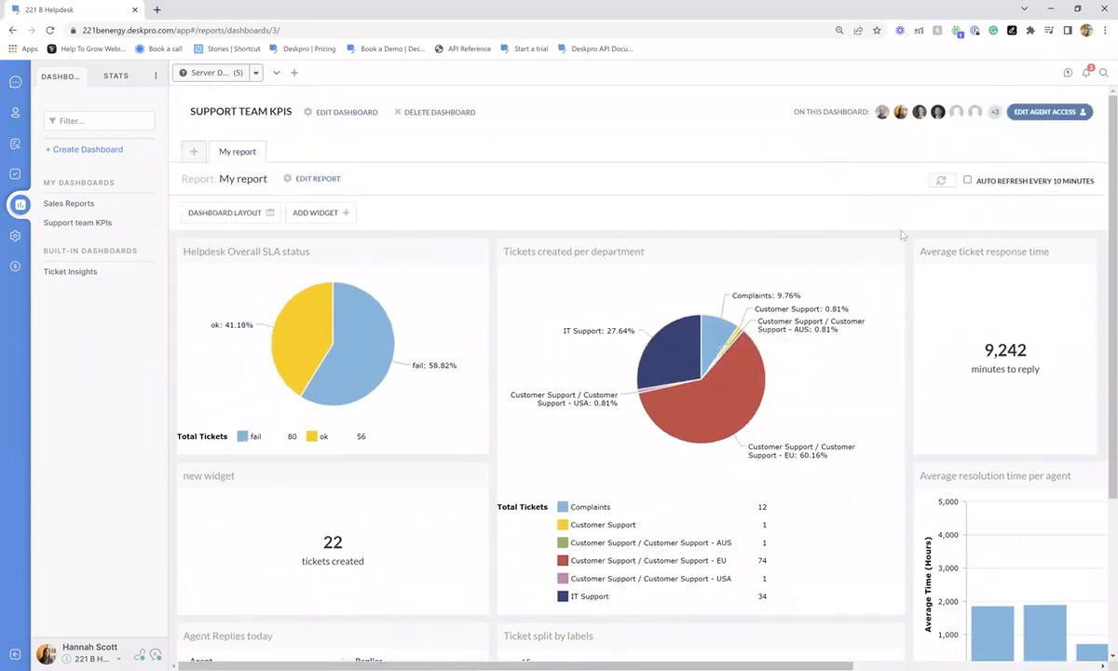
left_click(1035, 112)
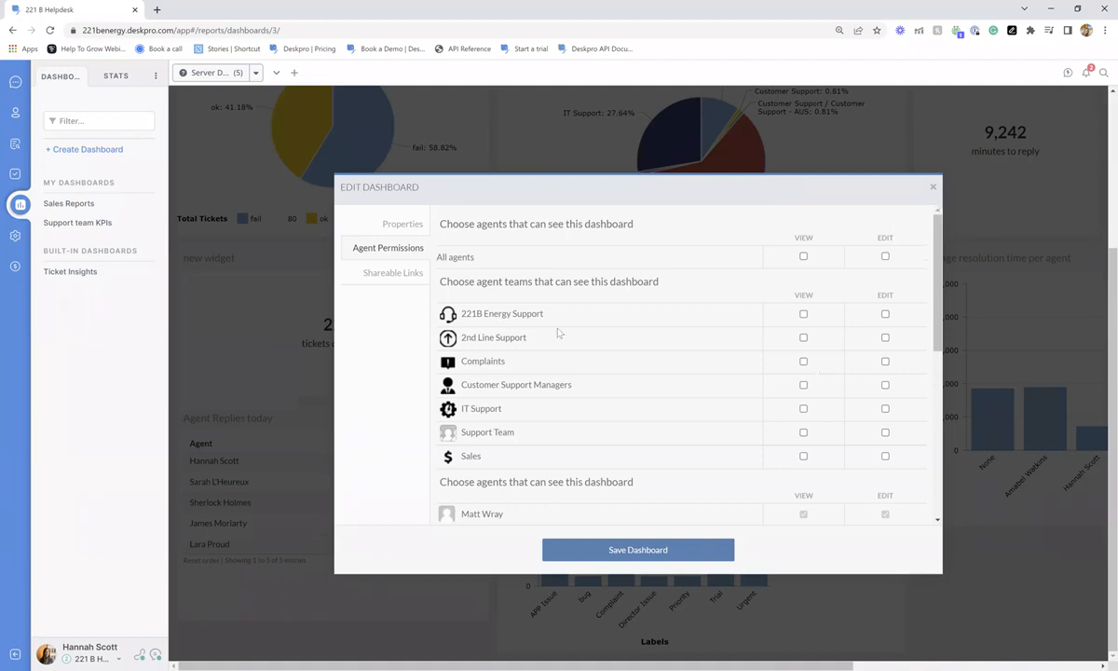
- Review the dashboard's shareable links and the first link's settings, then close them without saving
scroll(554, 292, "down", 1)
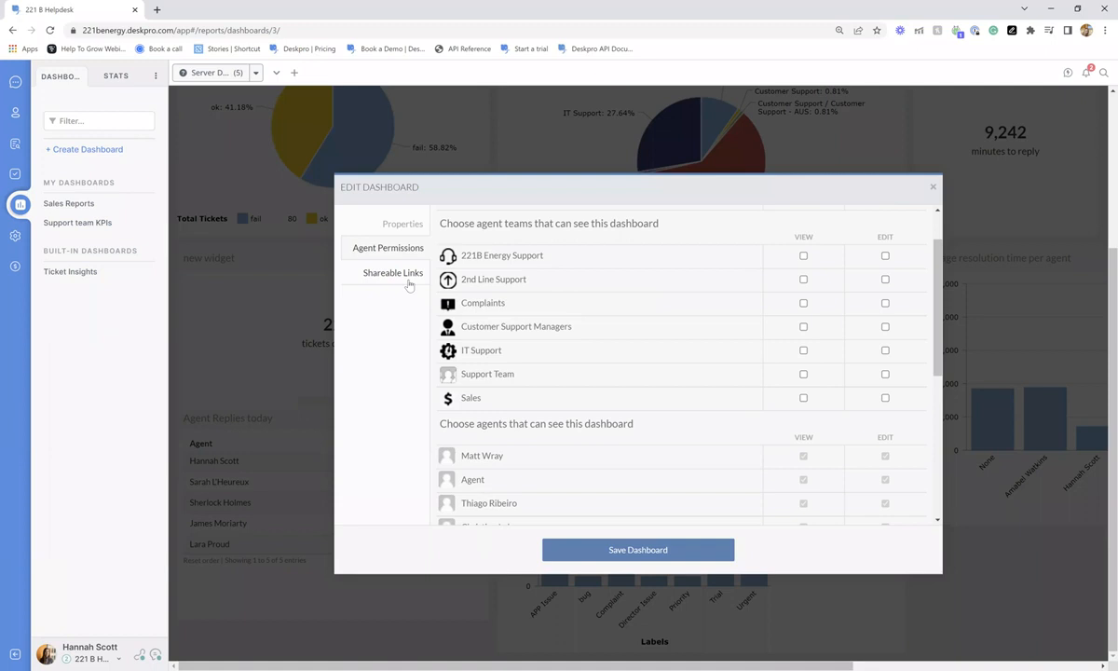
left_click(407, 279)
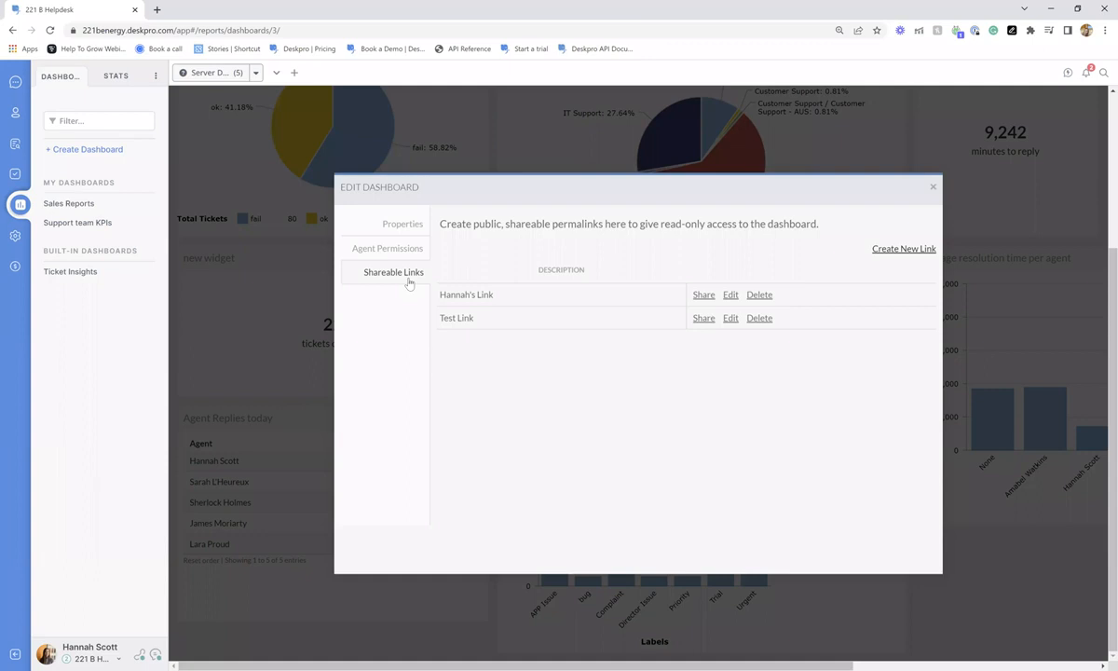
left_click(730, 295)
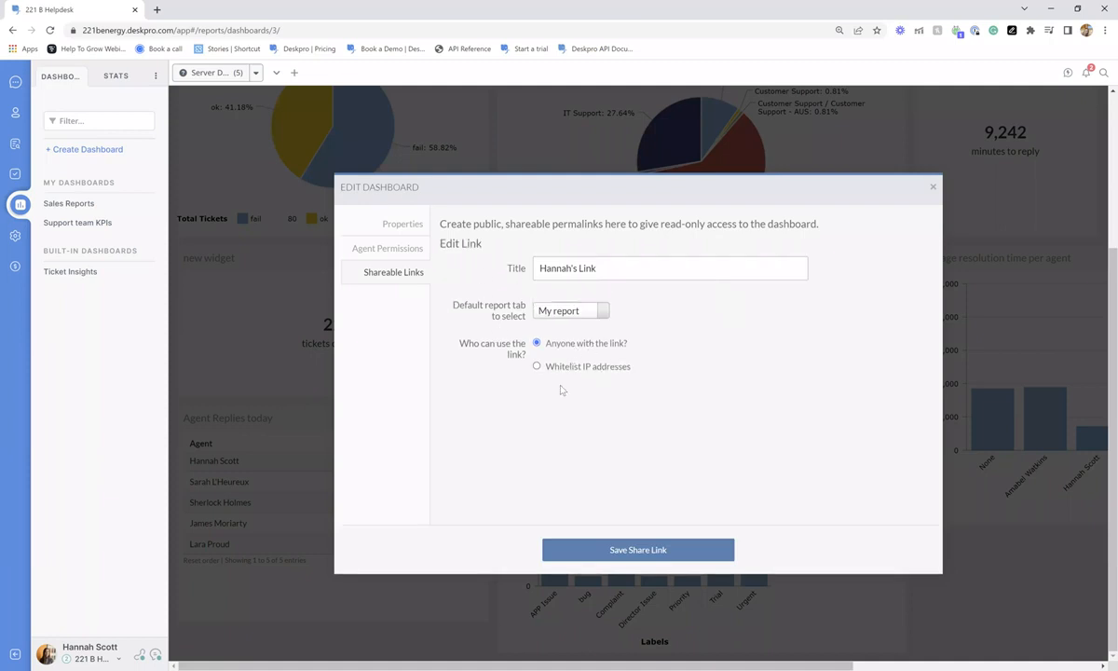
left_click(932, 186)
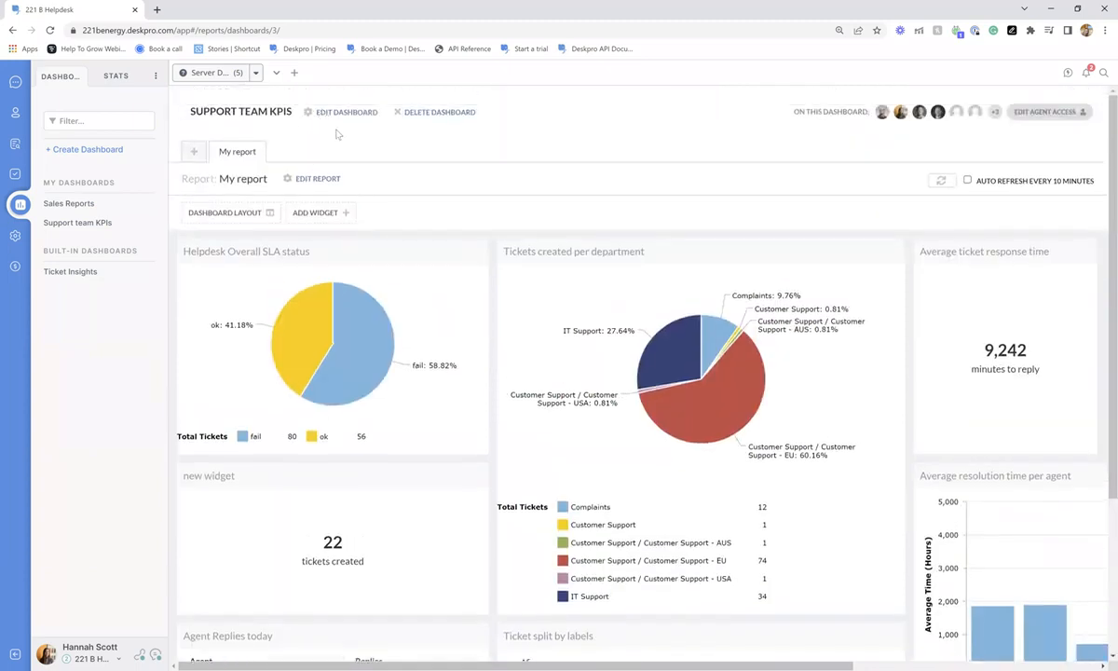
- Inspect the dashboard properties and My report's daily 16:30 email schedule, closing both unsaved
left_click(322, 113)
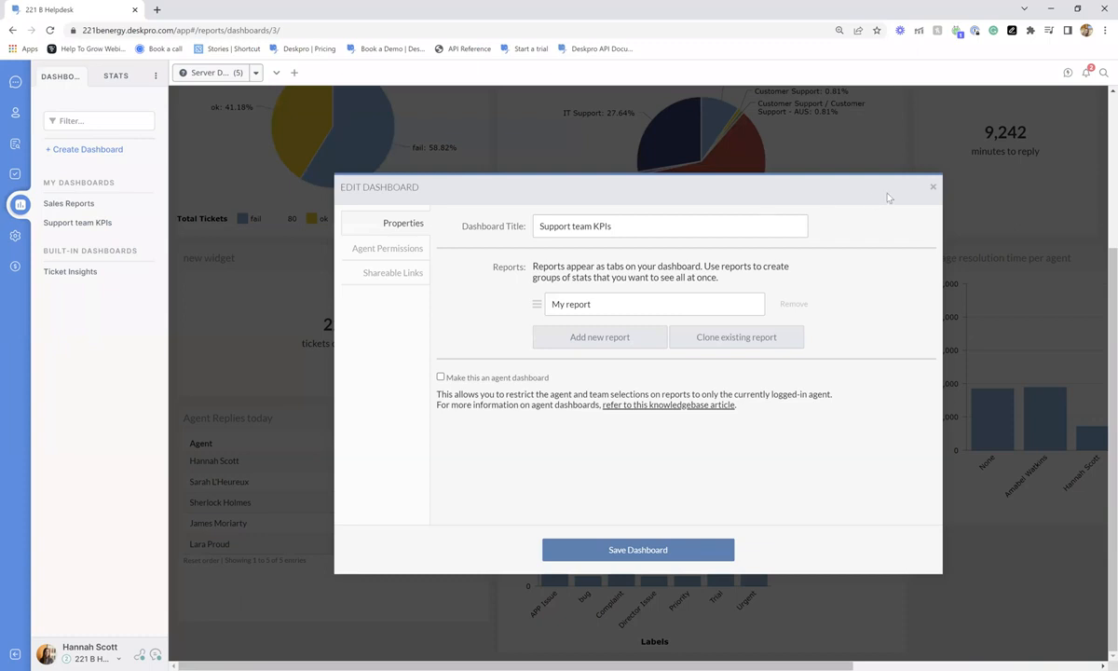
left_click(933, 186)
left_click(308, 176)
left_click(387, 222)
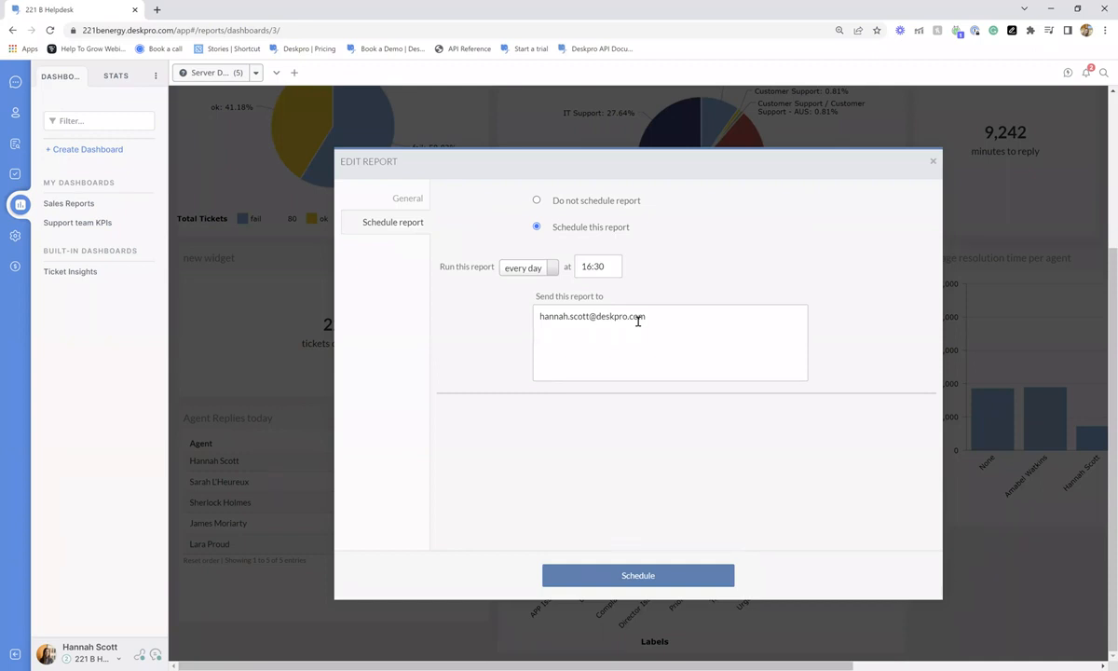
left_click(932, 161)
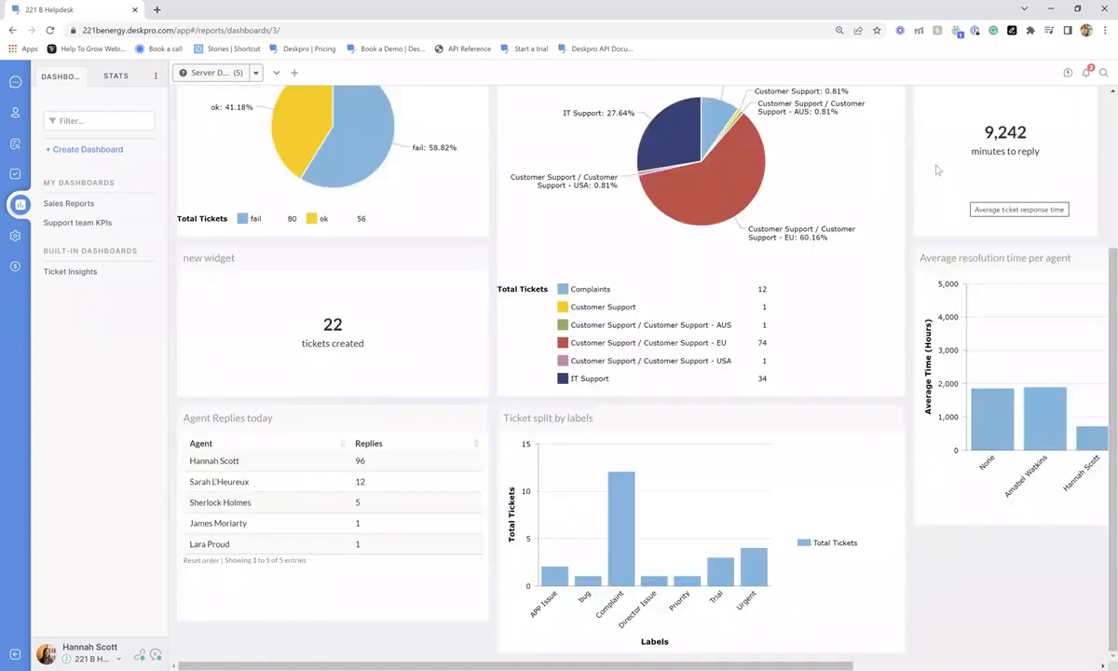
- Switch the sidebar to ticket queues and show the Mine queue, including ticket 140 Change of address needed
scroll(534, 377, "up", 3)
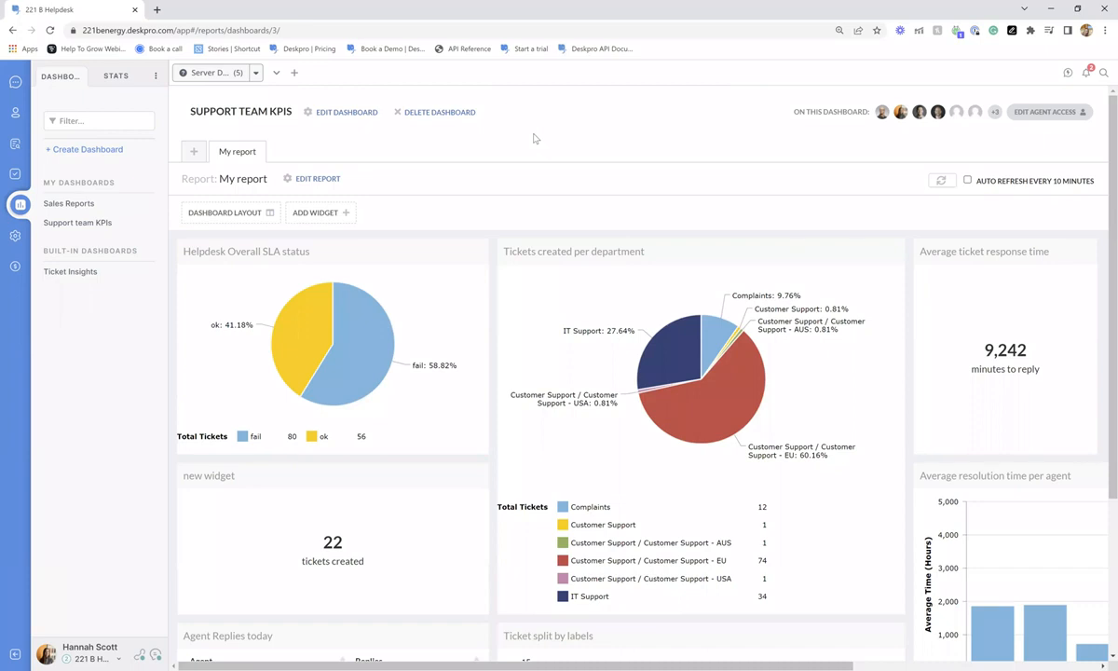
left_click(15, 81)
left_click(75, 75)
left_click(119, 131)
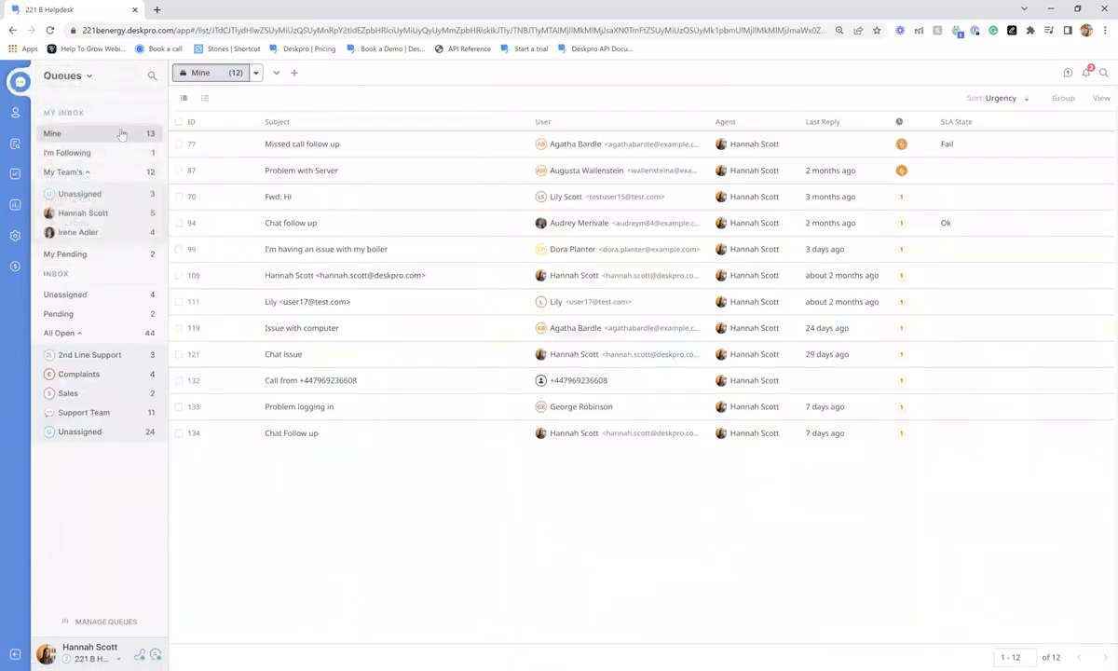
left_click(119, 130)
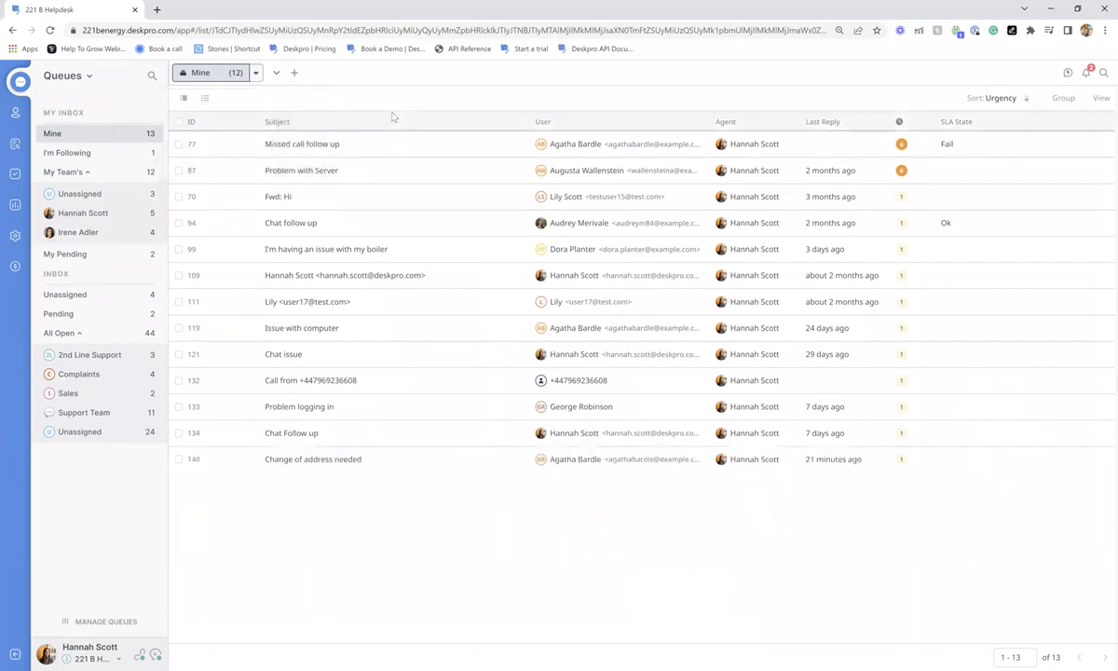